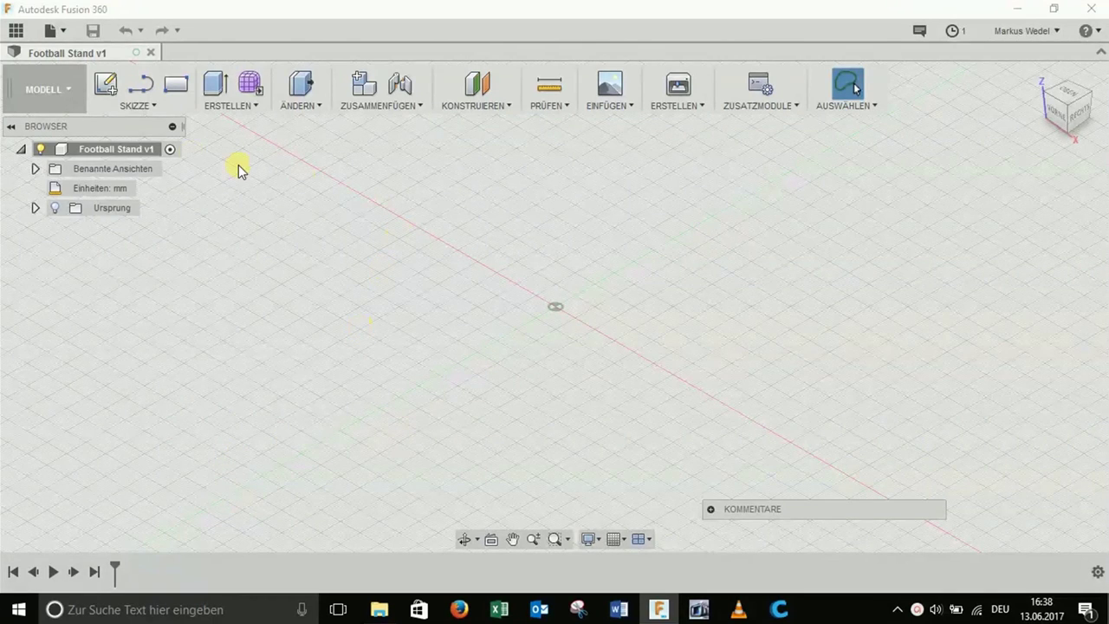
- Create a new sketch on the XY ground plane, viewed from the top
click(144, 109)
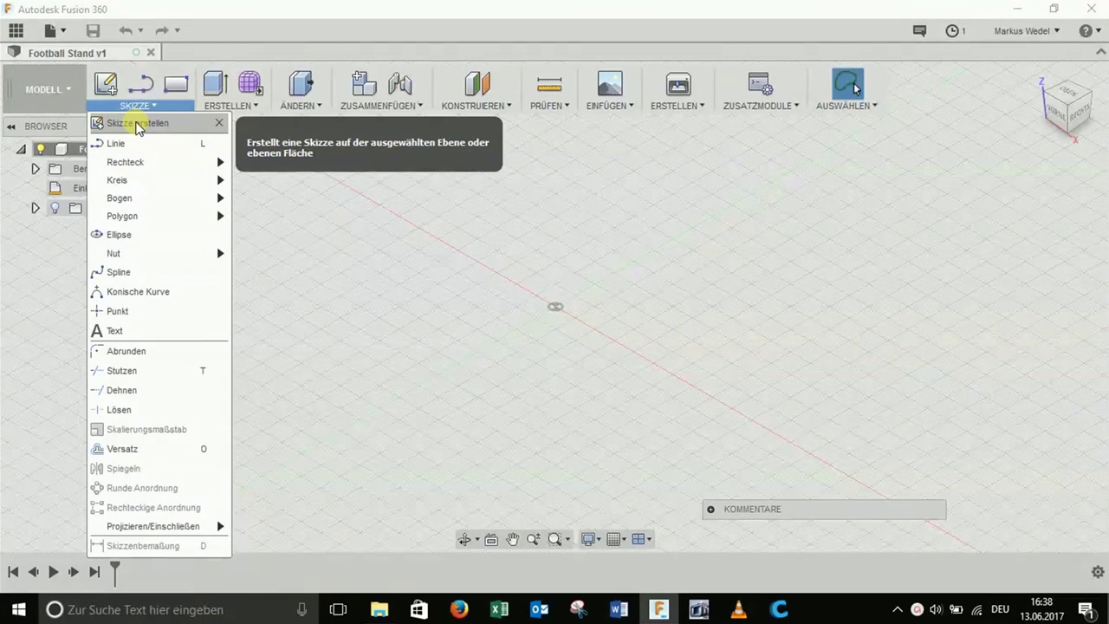
click(137, 127)
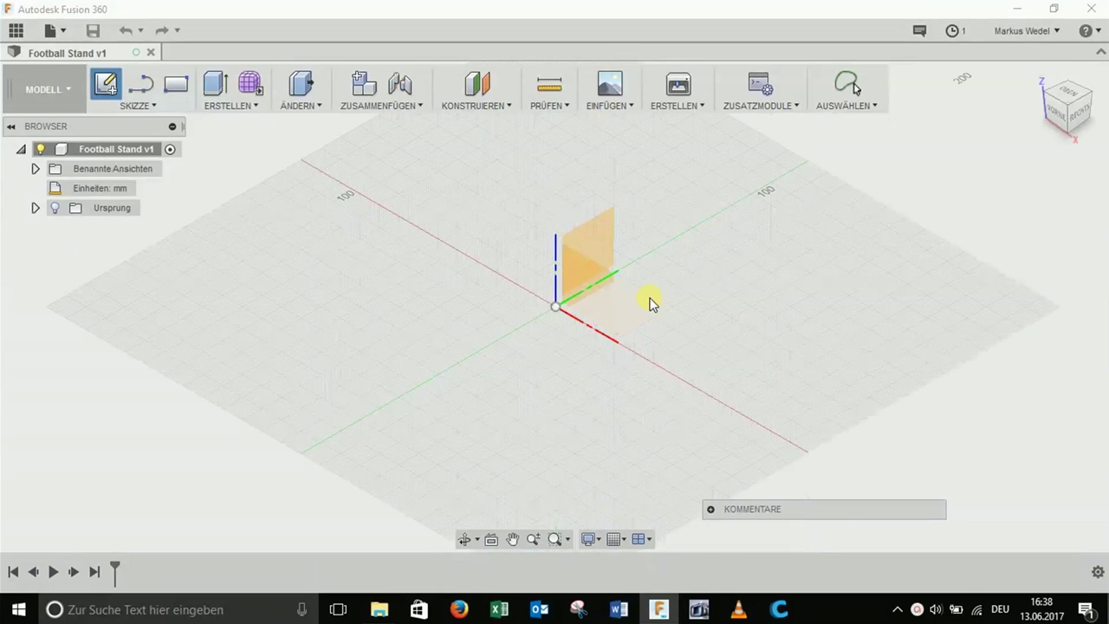
click(639, 300)
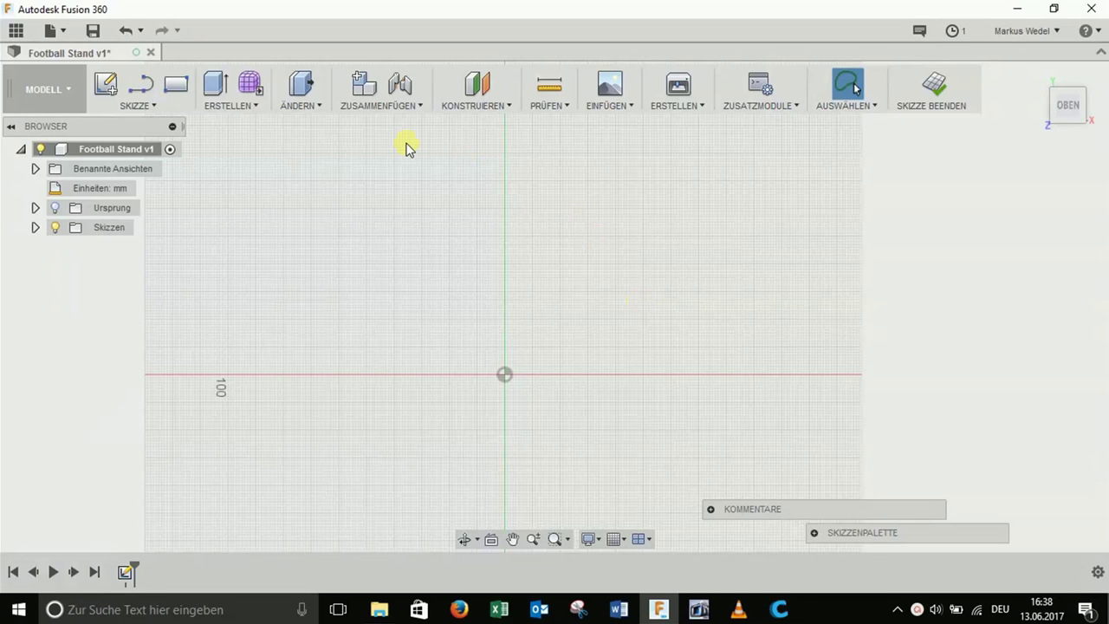
click(145, 106)
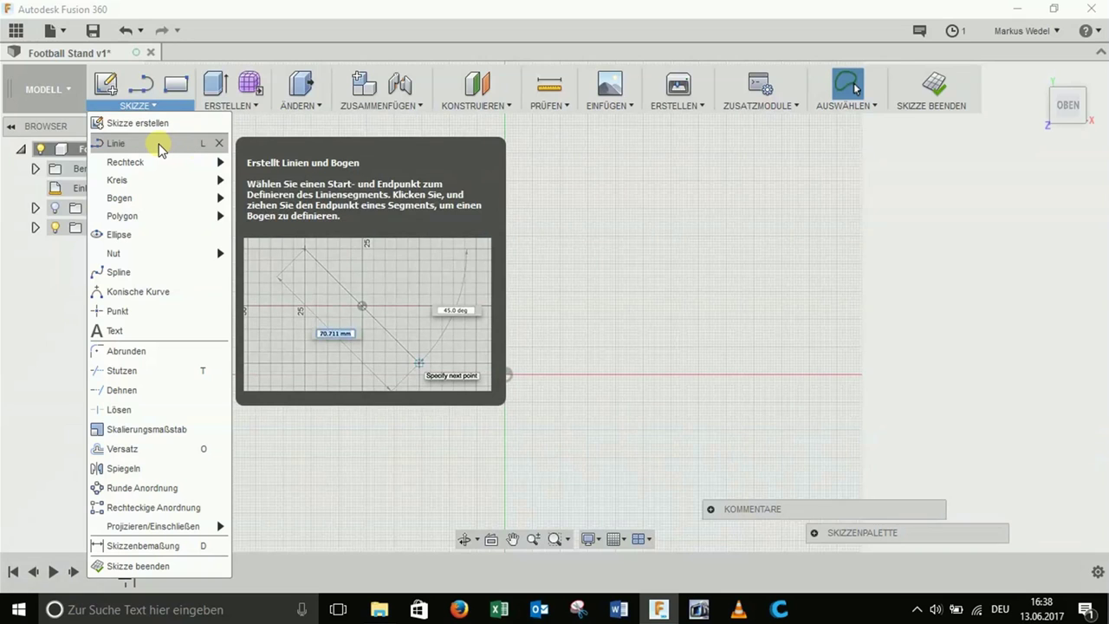
- Draw an 85 mm horizontal line from the origin and move its 85.00 dimension below it
click(160, 149)
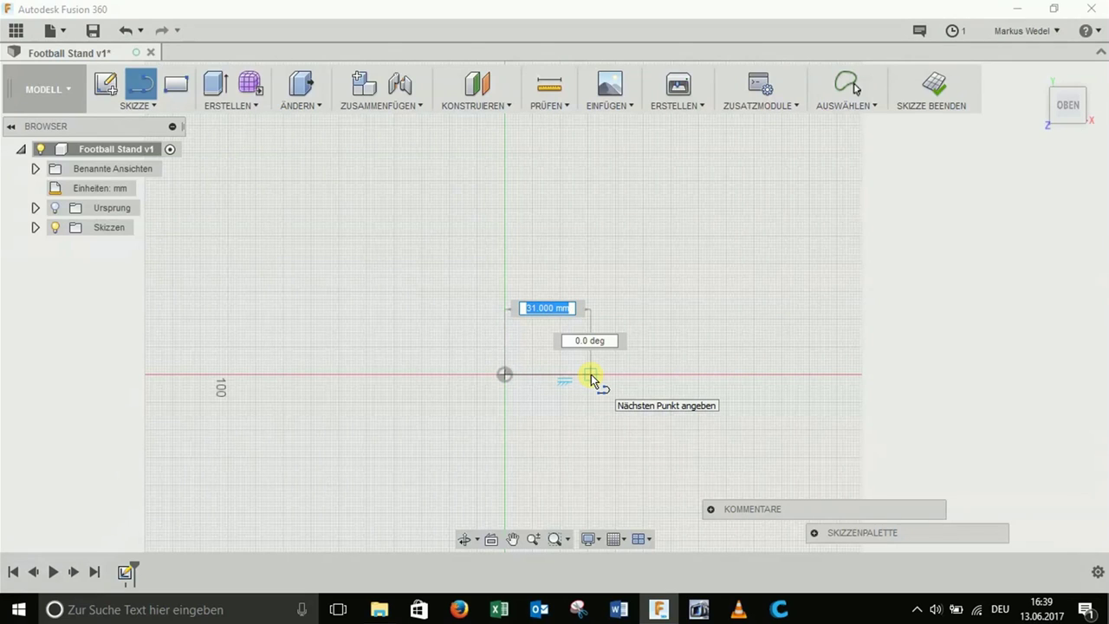
text(85)
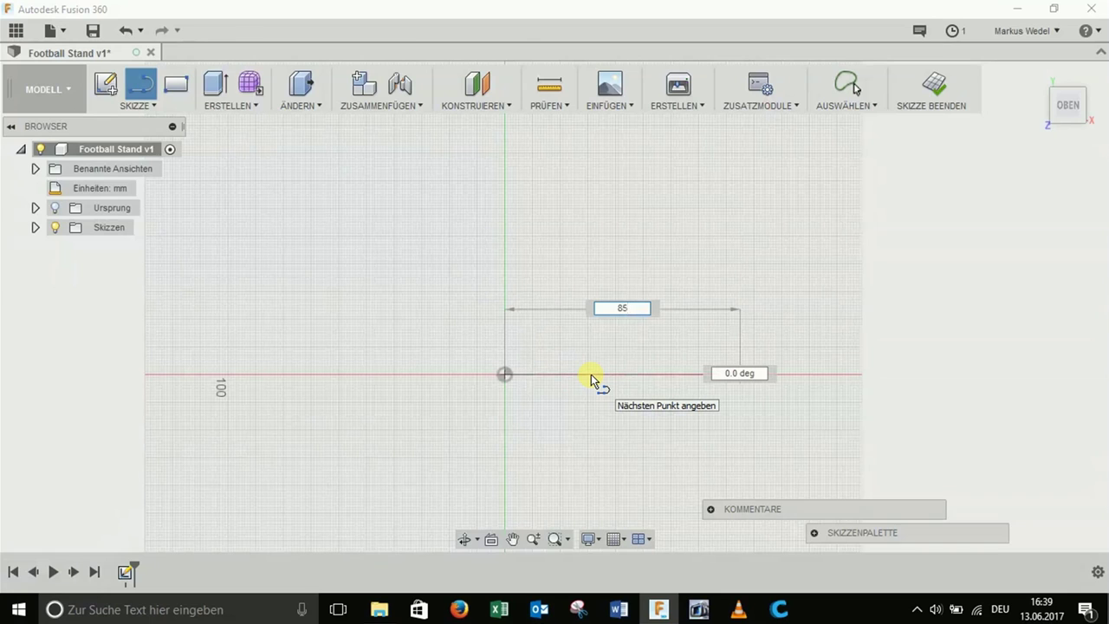
key(Return)
key(Escape)
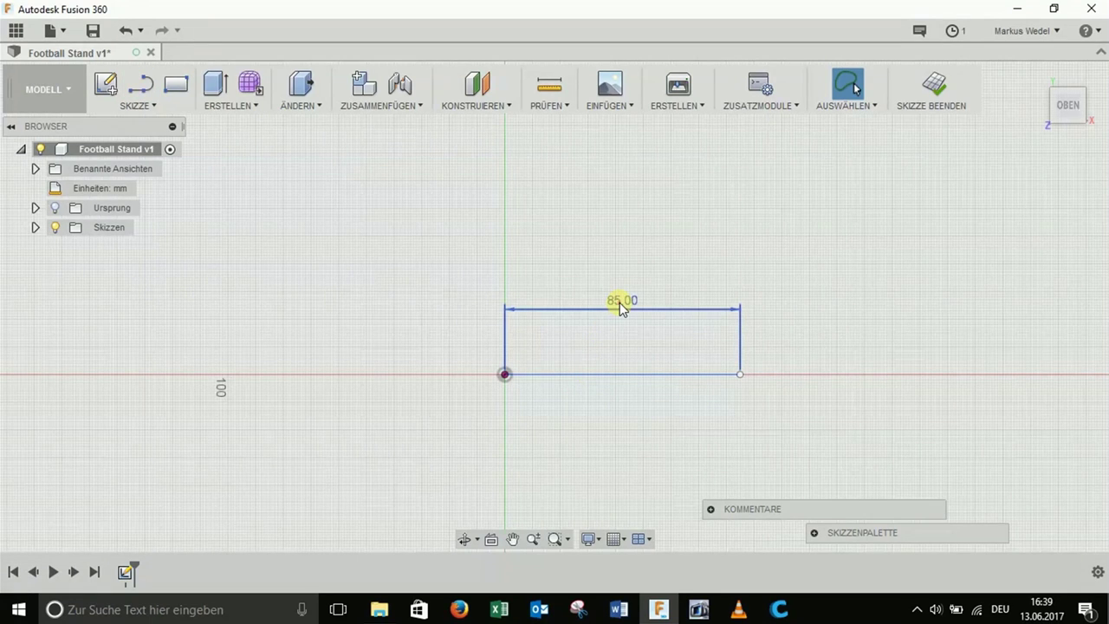
drag(619, 302, 620, 307)
drag(620, 349, 618, 392)
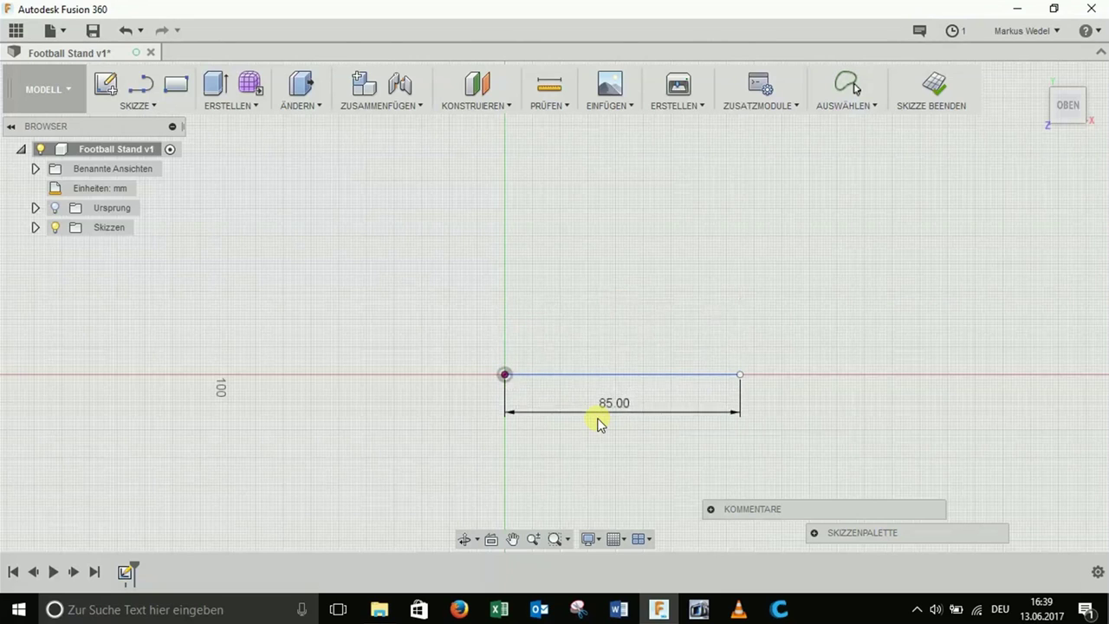
drag(549, 495, 553, 505)
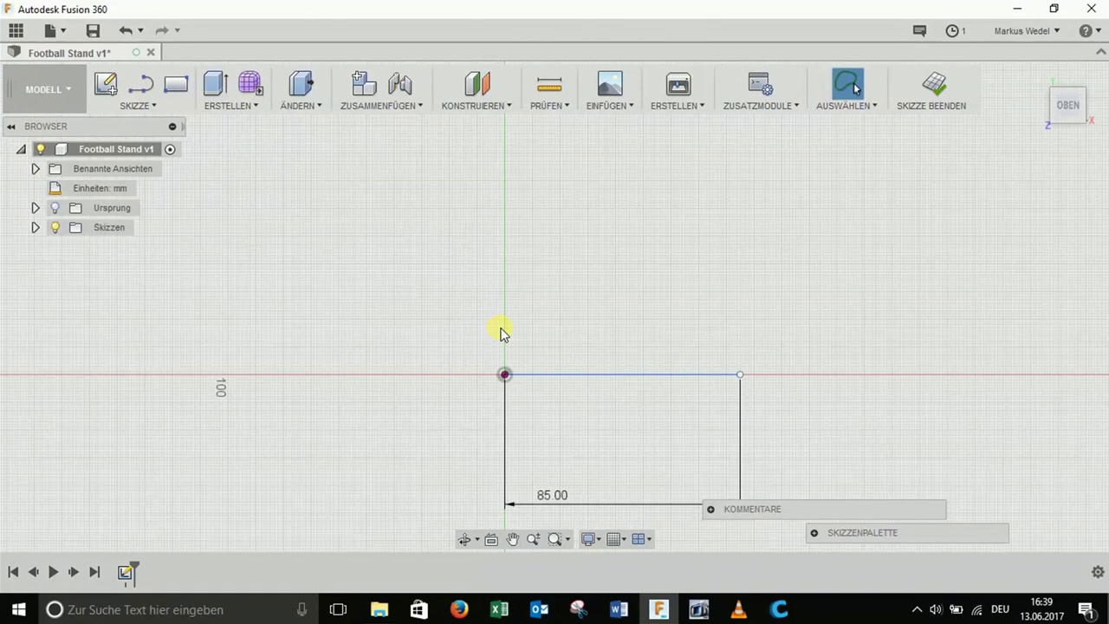
- Draw a 140 mm vertical line straight up from the origin with the Line tool (L)
key(l)
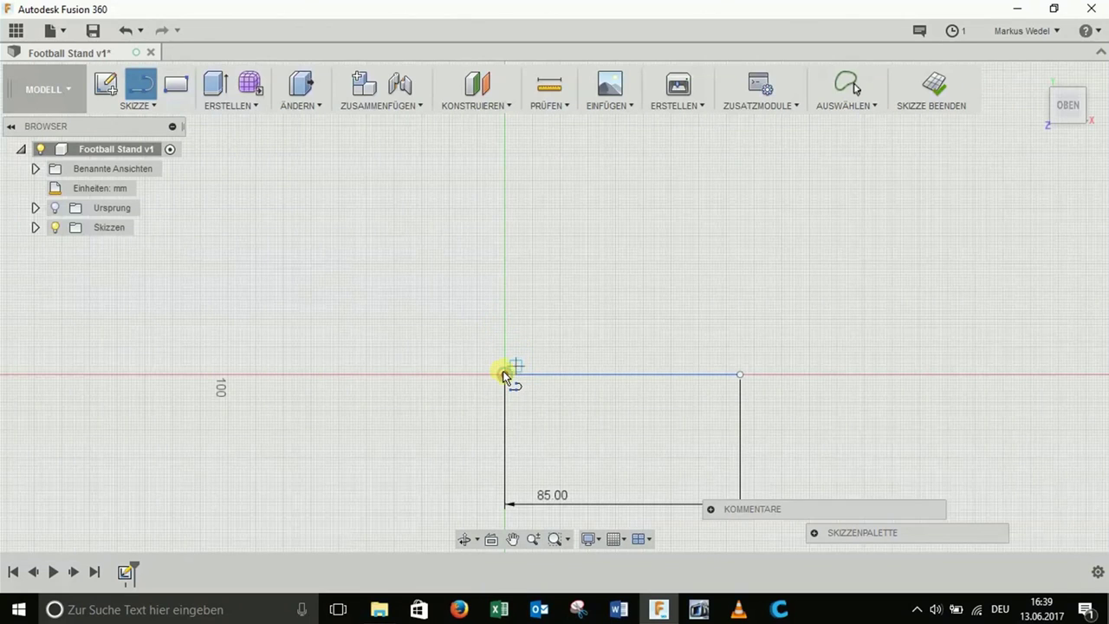
click(506, 374)
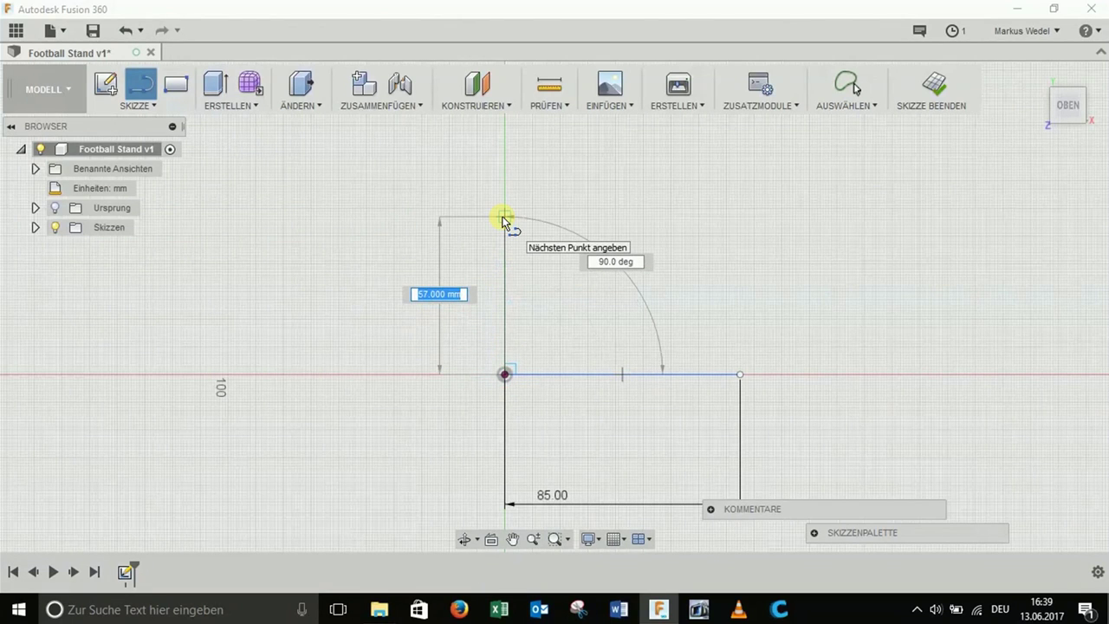
text(140)
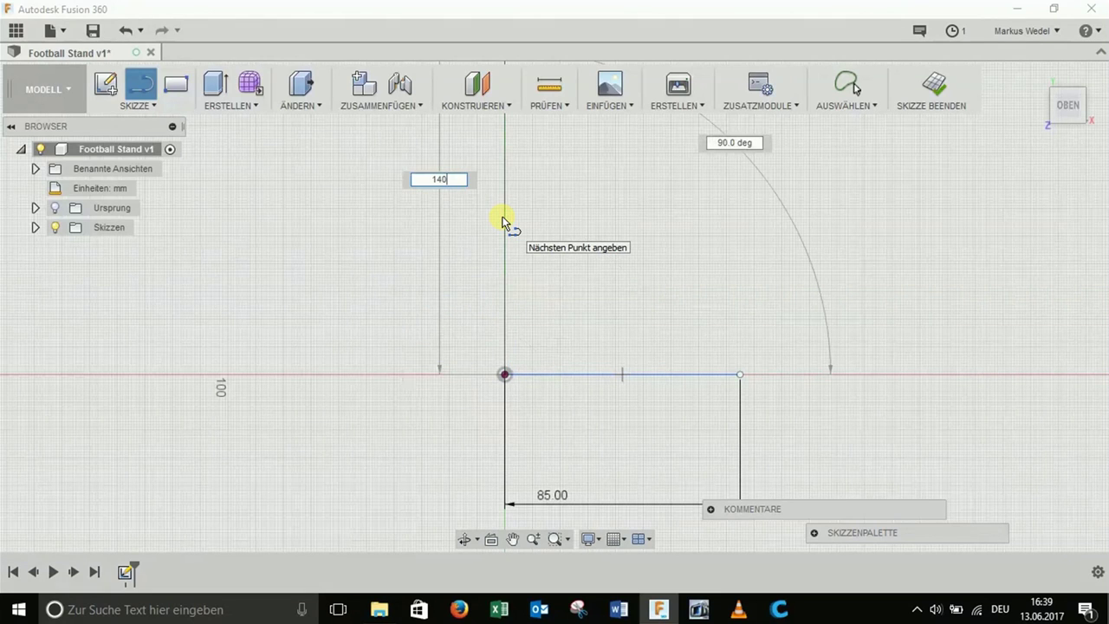
key(Return)
key(Escape)
scroll(452, 449, up, 1)
scroll(453, 450, down, 1)
scroll(453, 451, down, 2)
scroll(551, 139, up, 1)
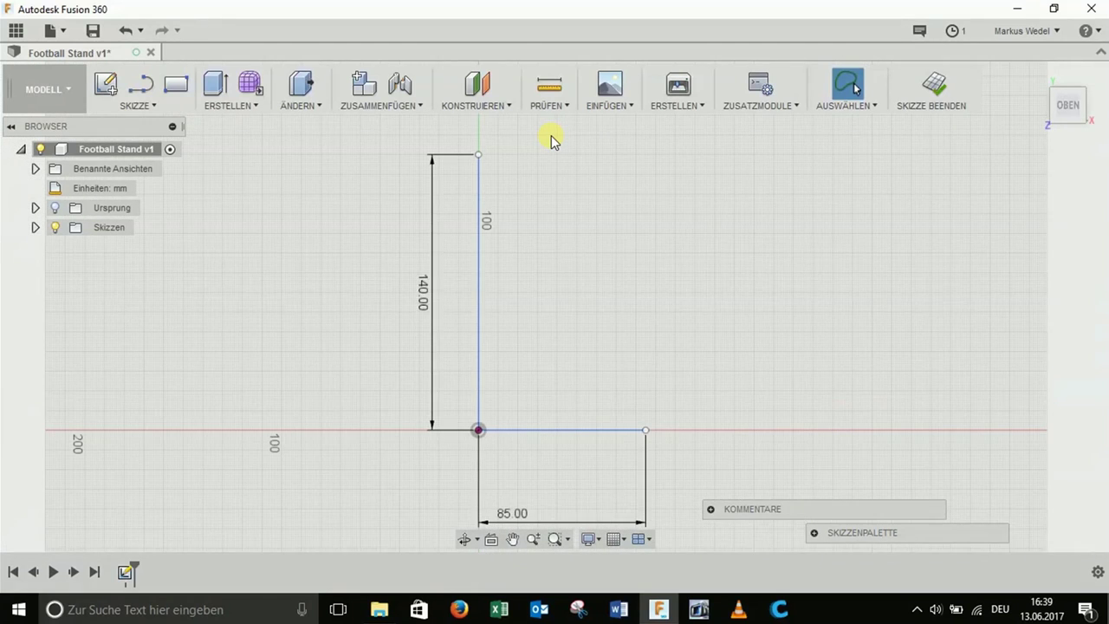
scroll(551, 137, up, 1)
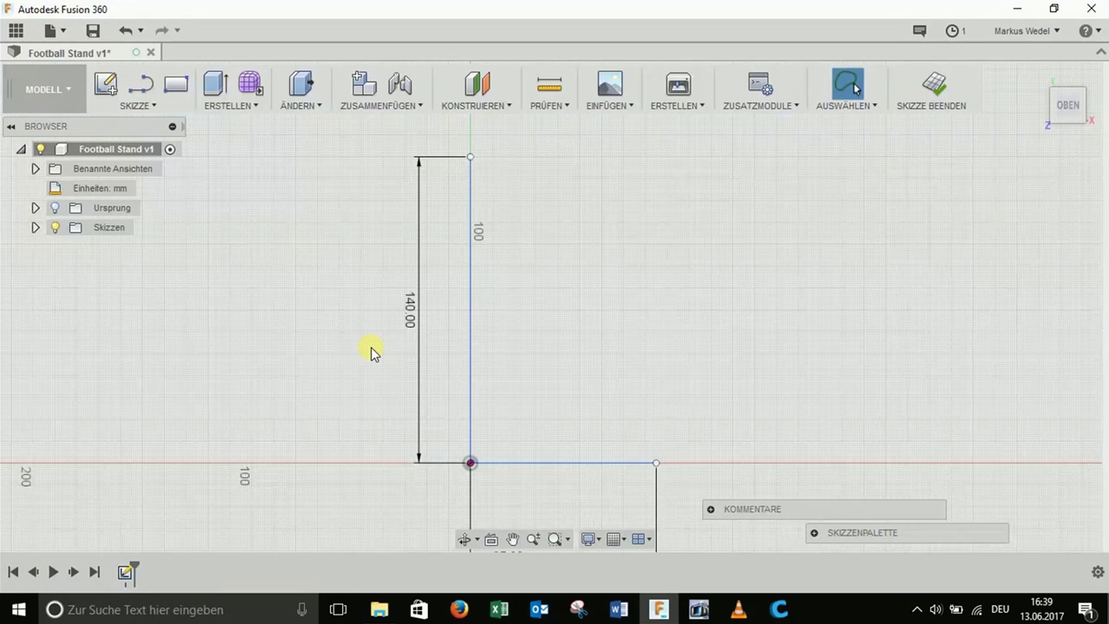
key(l)
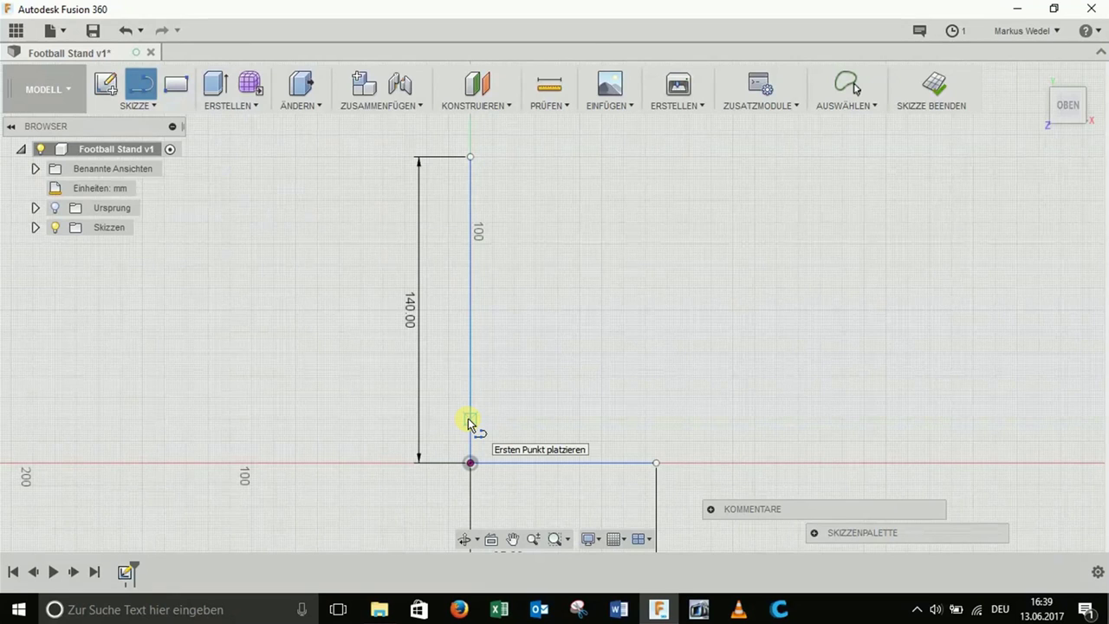
click(469, 418)
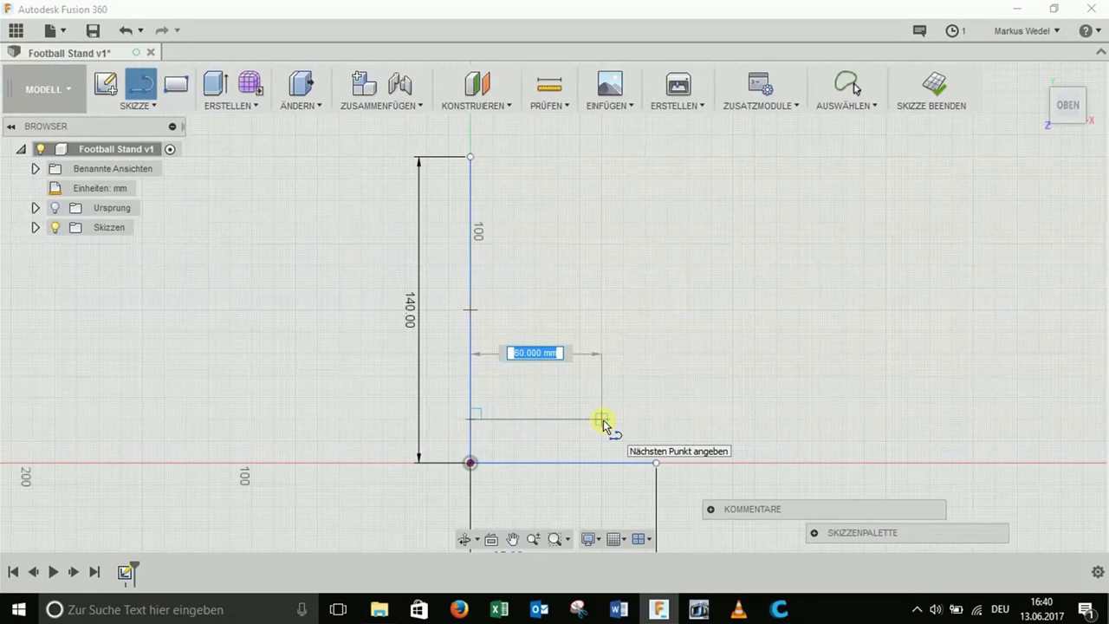
- Add 82 mm and 79 mm horizontal lines off the vertical, moving their dimensions below the baseline
text(82)
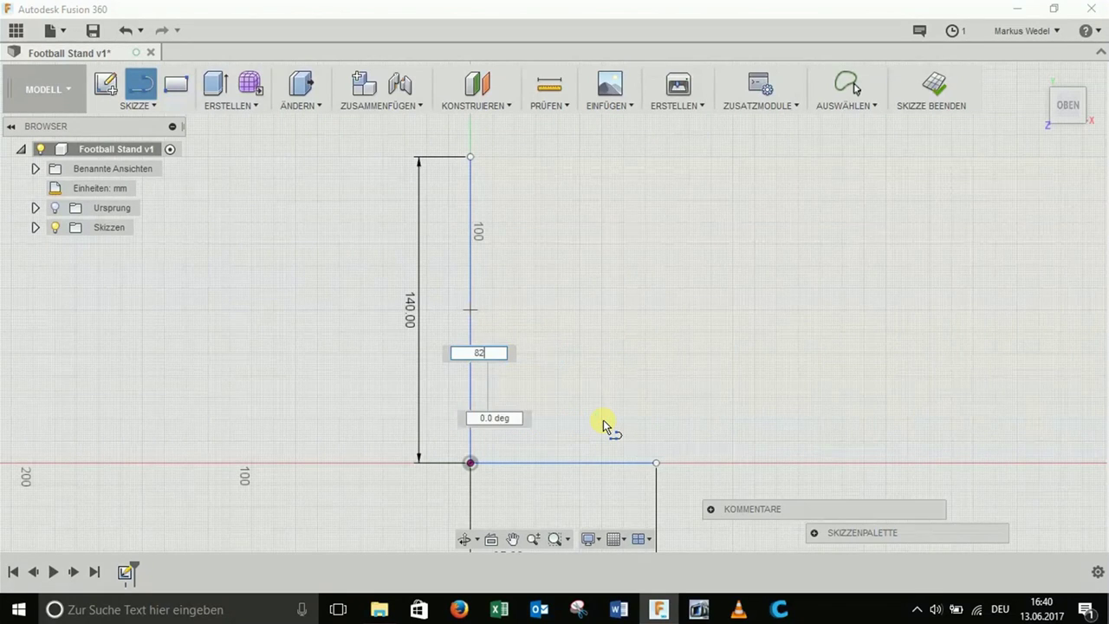
key(Return)
key(Escape)
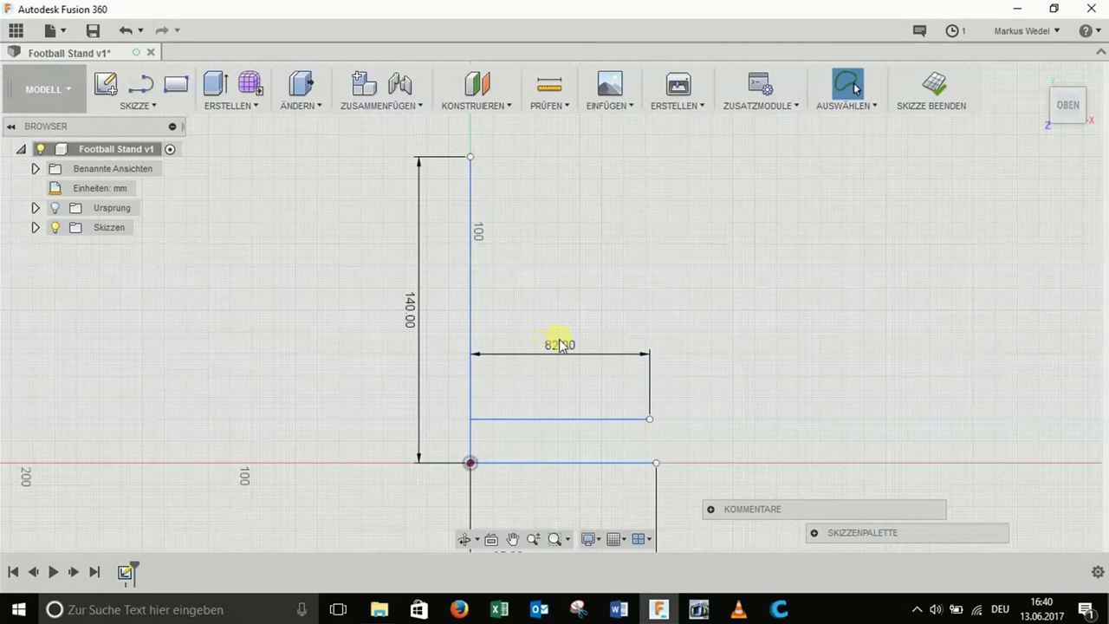
drag(558, 345, 539, 386)
drag(508, 522, 520, 512)
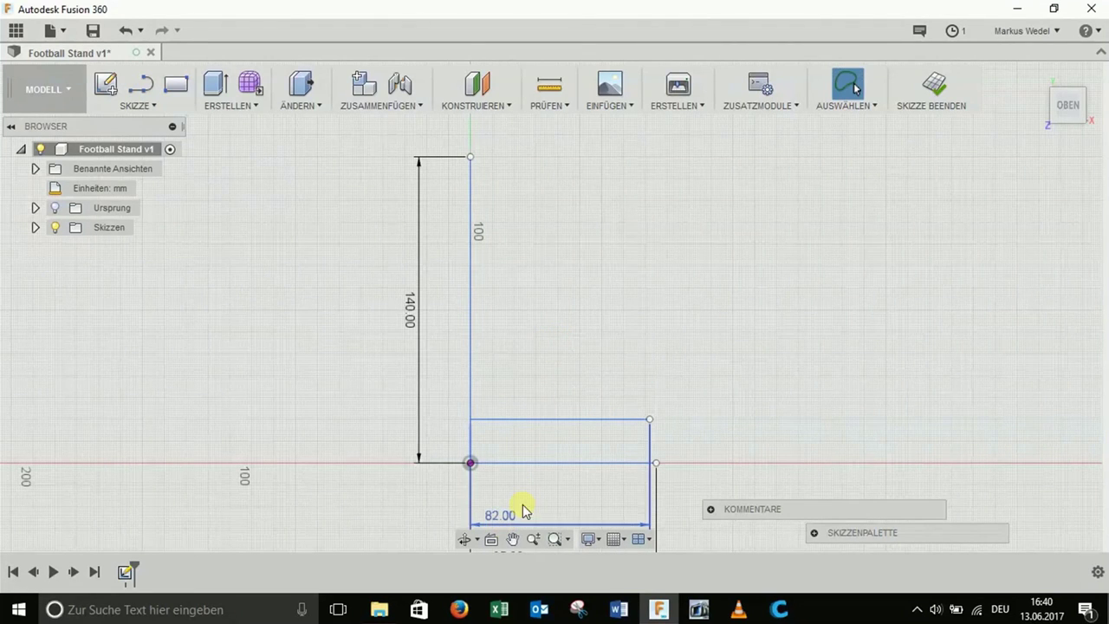
key(l)
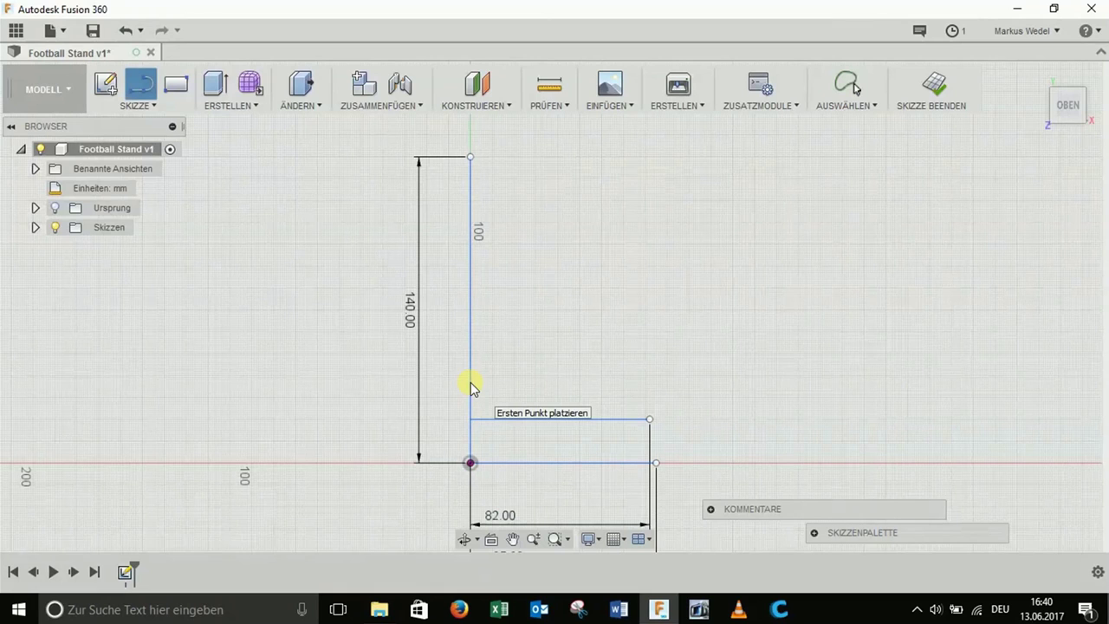
click(468, 374)
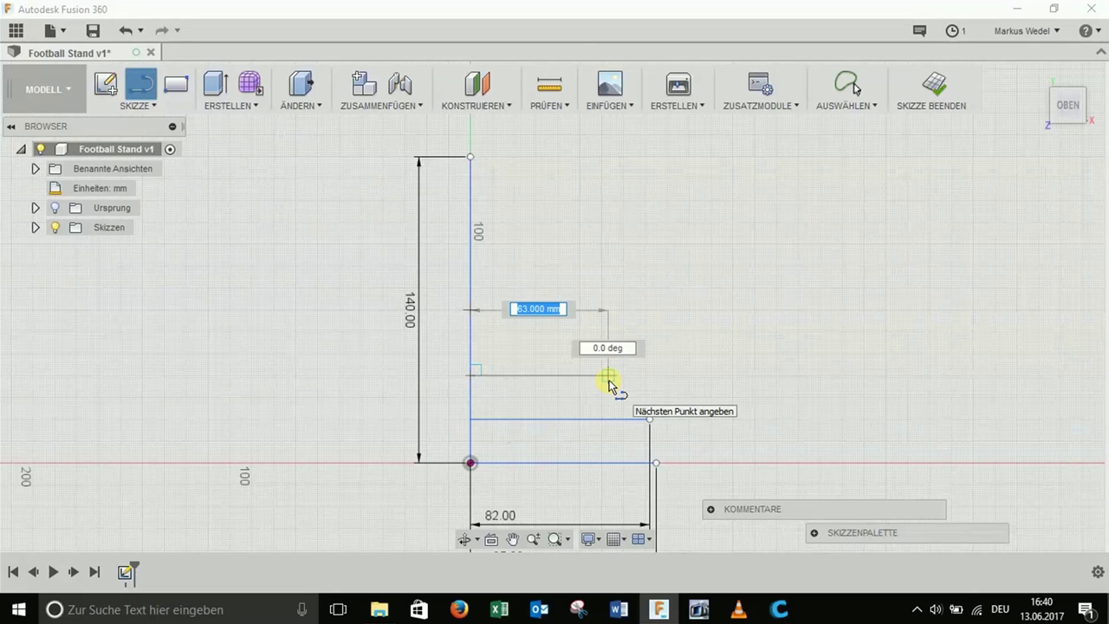
text(79)
key(Return)
key(Escape)
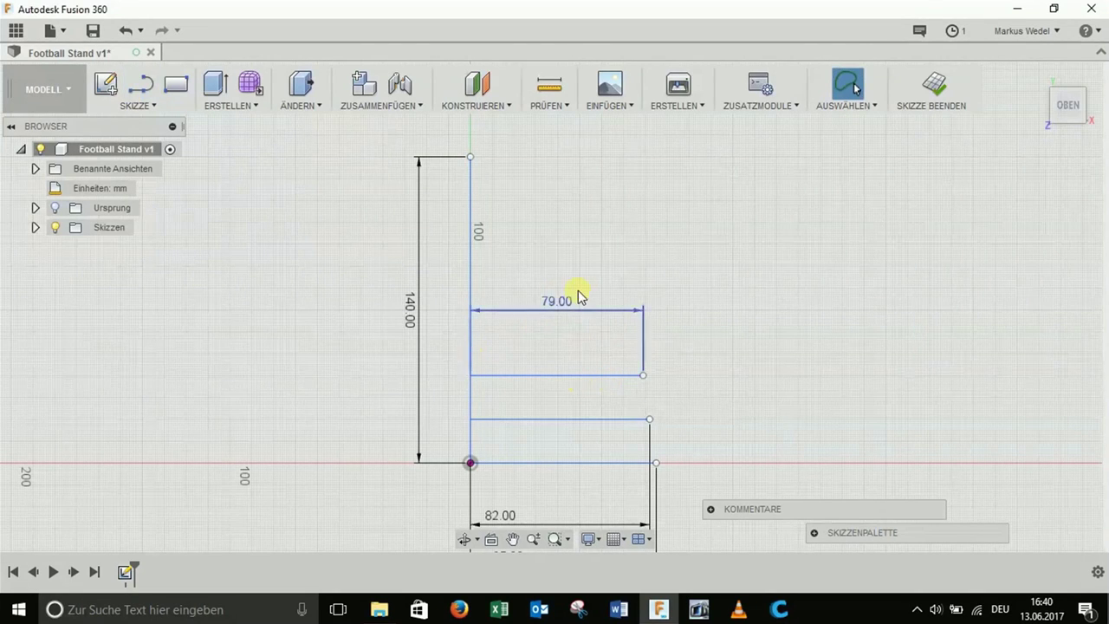
drag(562, 298, 551, 321)
drag(532, 392, 564, 514)
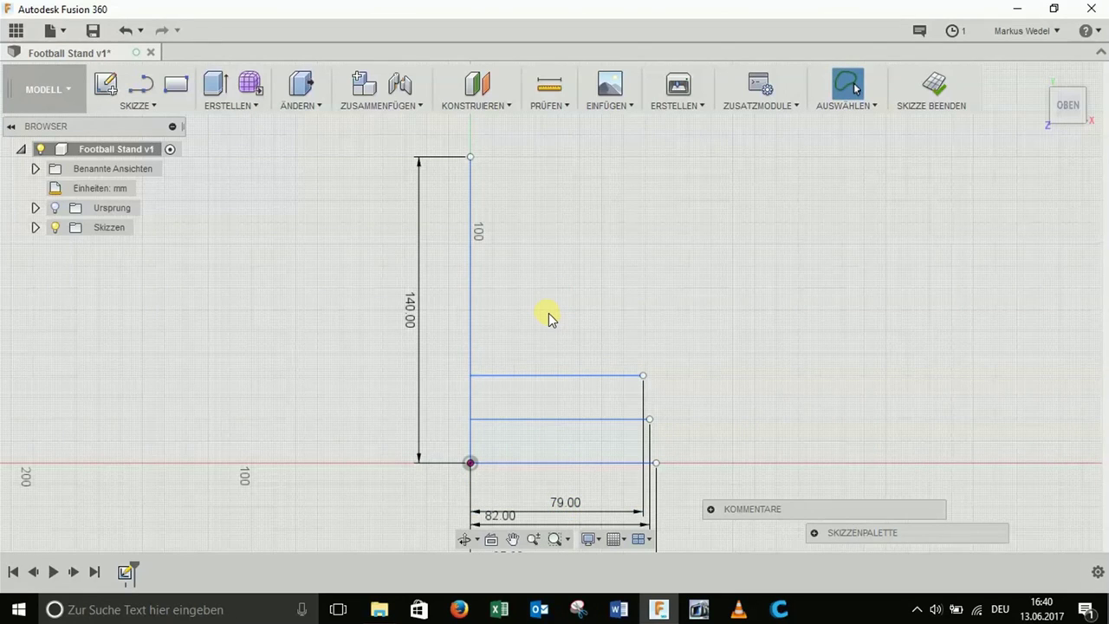
- Add 69, 57 and 40 mm horizontal lines further up the vertical line
key(l)
click(470, 329)
text(69)
key(Return)
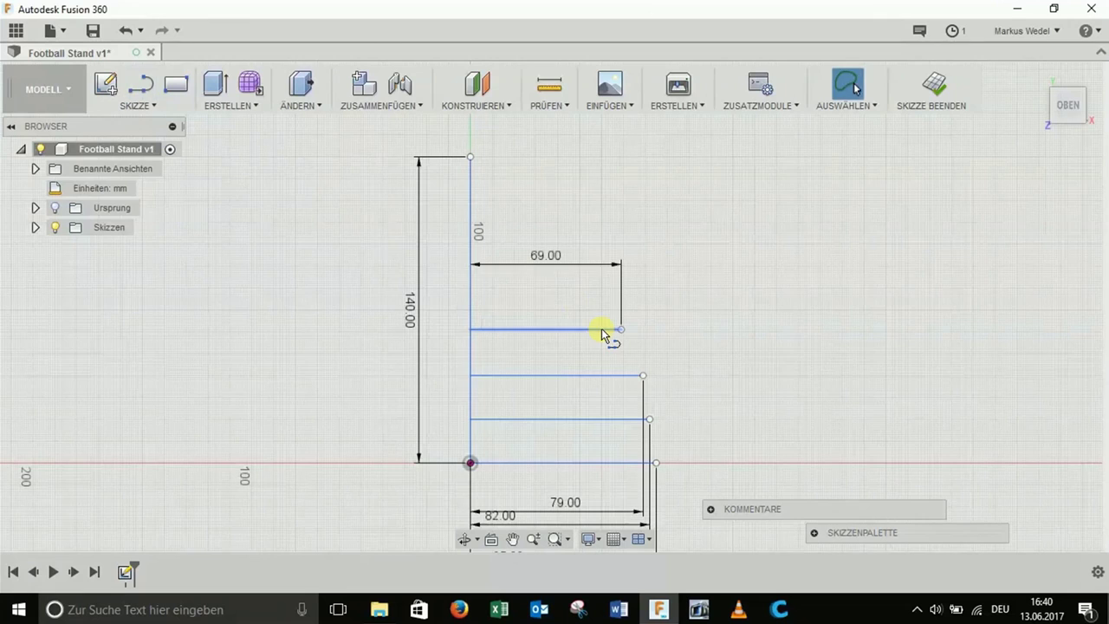
click(471, 288)
text(57)
key(Return)
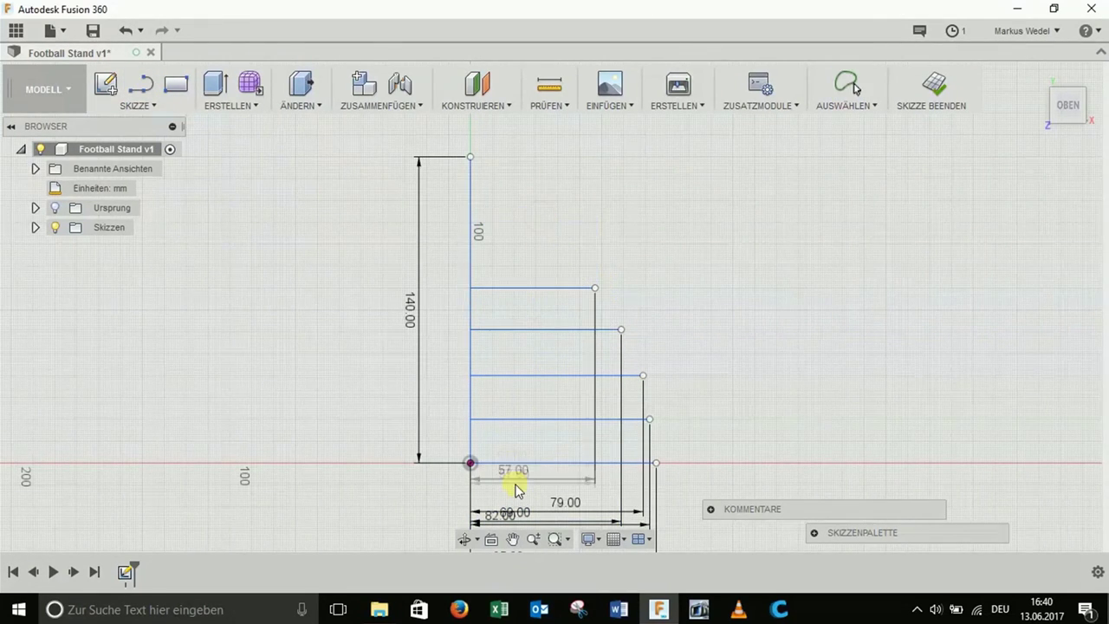
click(469, 242)
text(40)
key(Return)
key(Escape)
- Add a 26 mm horizontal line near the top of the vertical line
key(l)
click(470, 200)
text(26)
key(Return)
key(Escape)
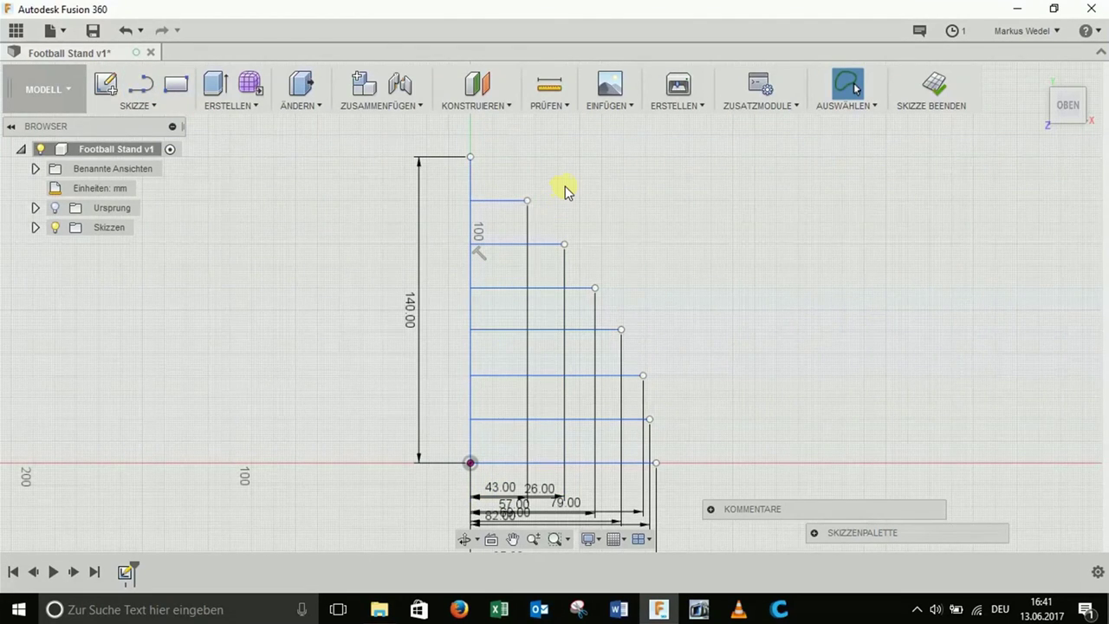
key(l)
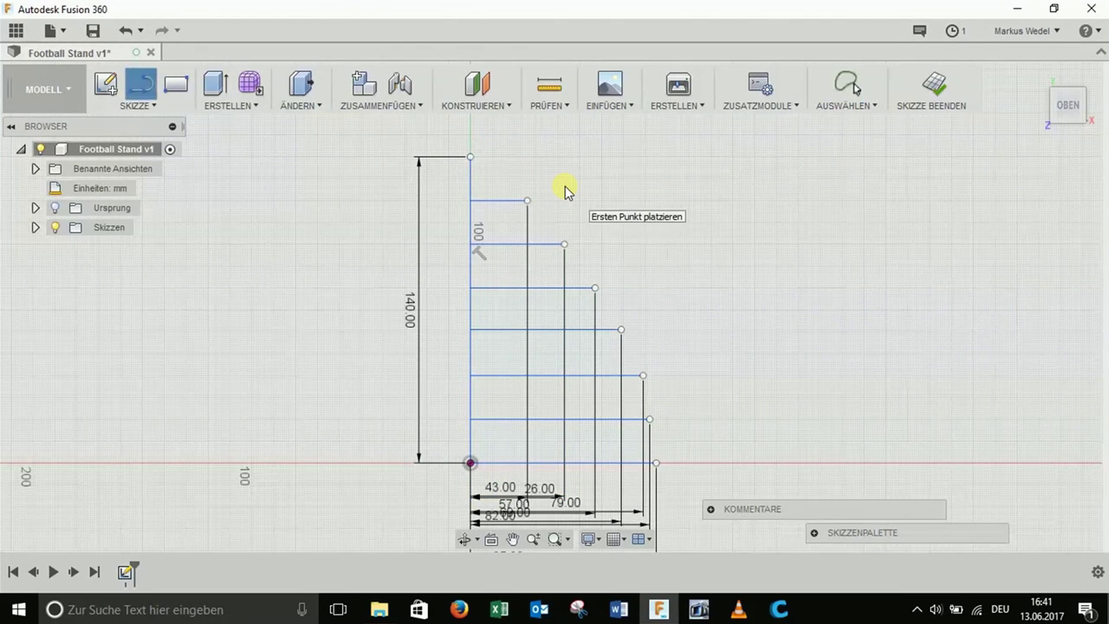
- Add 22 mm and 16 mm horizontal lines near the top of the vertical line
click(470, 187)
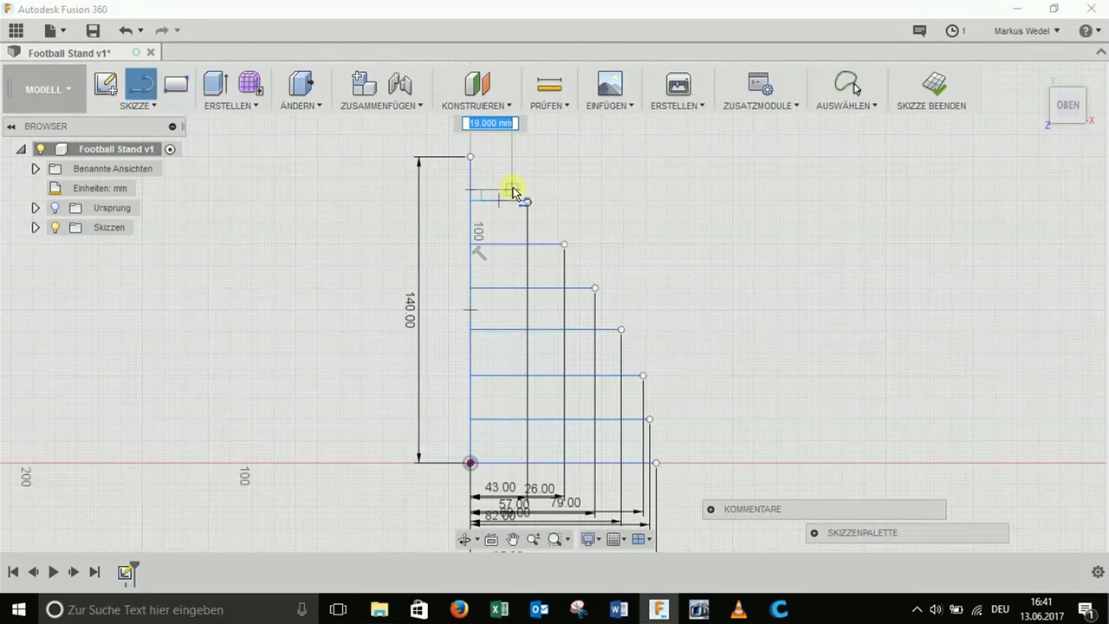
text(22)
key(Return)
click(470, 175)
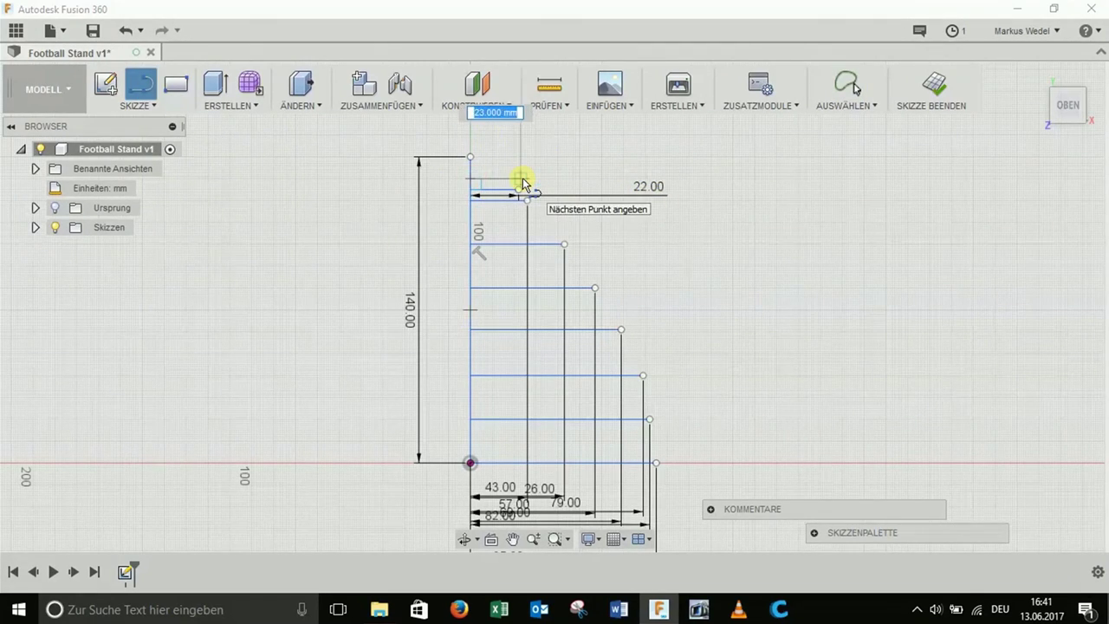
text(16)
key(Return)
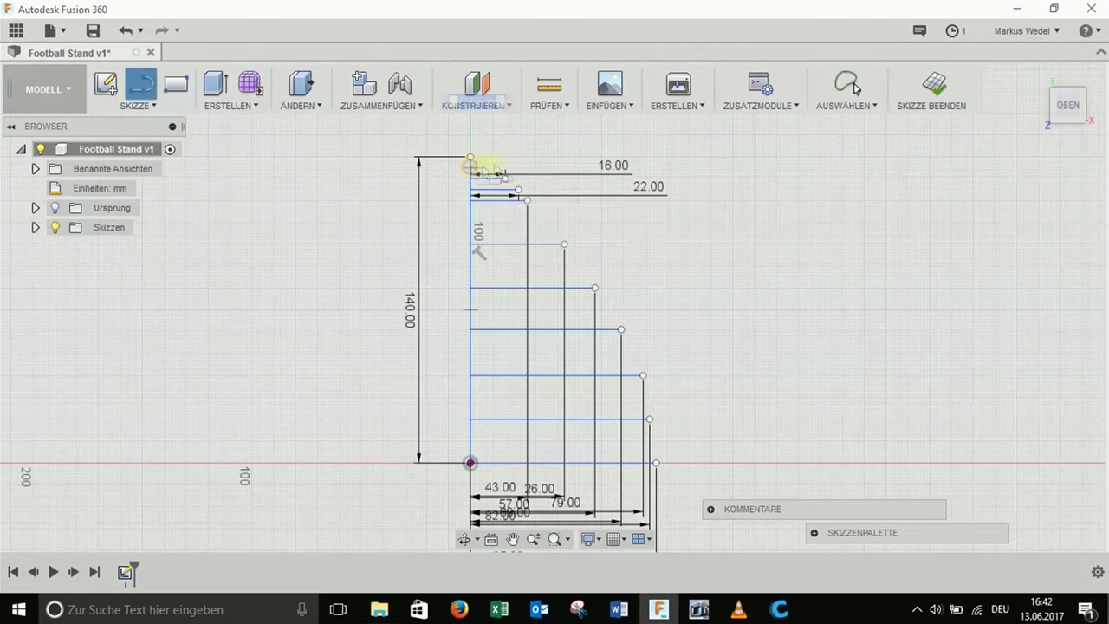
key(Escape)
scroll(496, 160, down, 3)
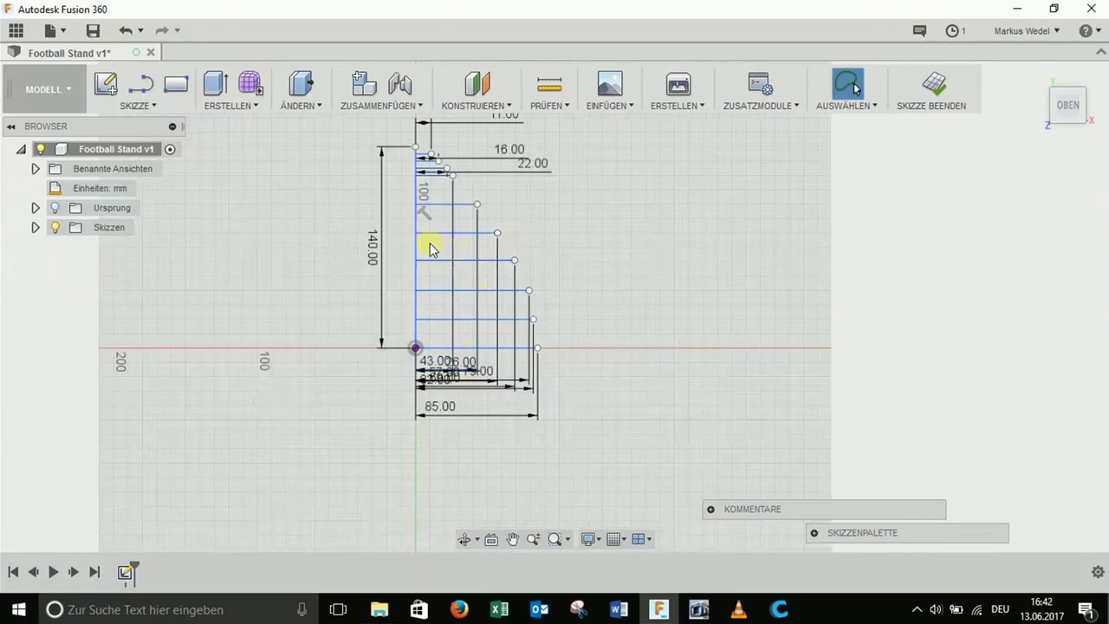
- Delete the 85.00 and other stacked width dimensions, keeping only the 140 mm height
click(462, 416)
key(Delete)
click(471, 384)
key(Delete)
click(433, 375)
key(Delete)
click(433, 373)
key(Delete)
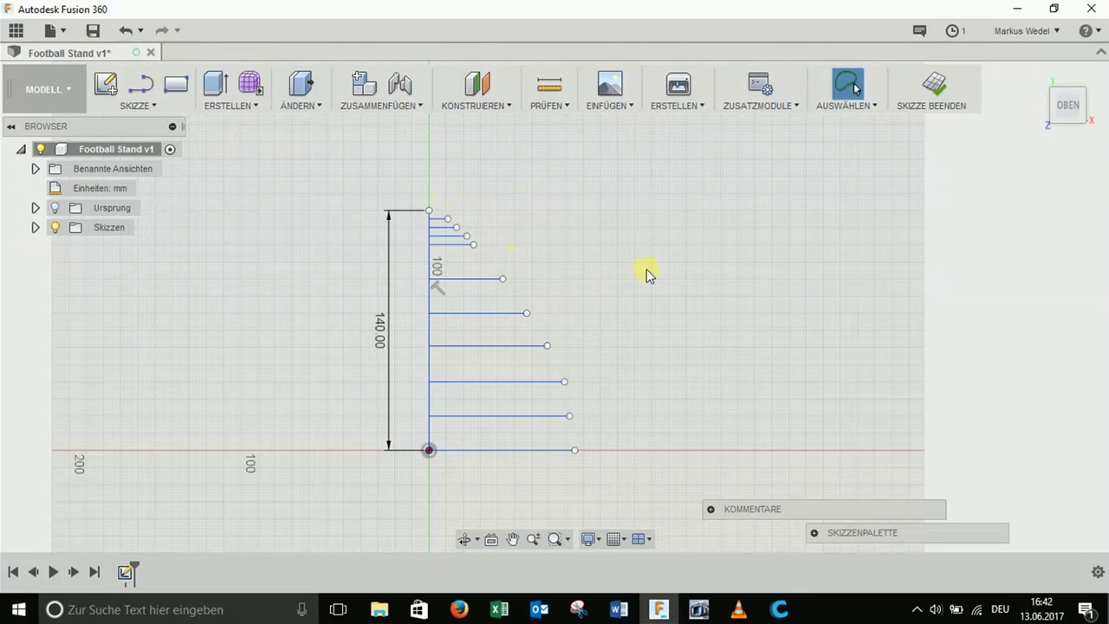
click(147, 105)
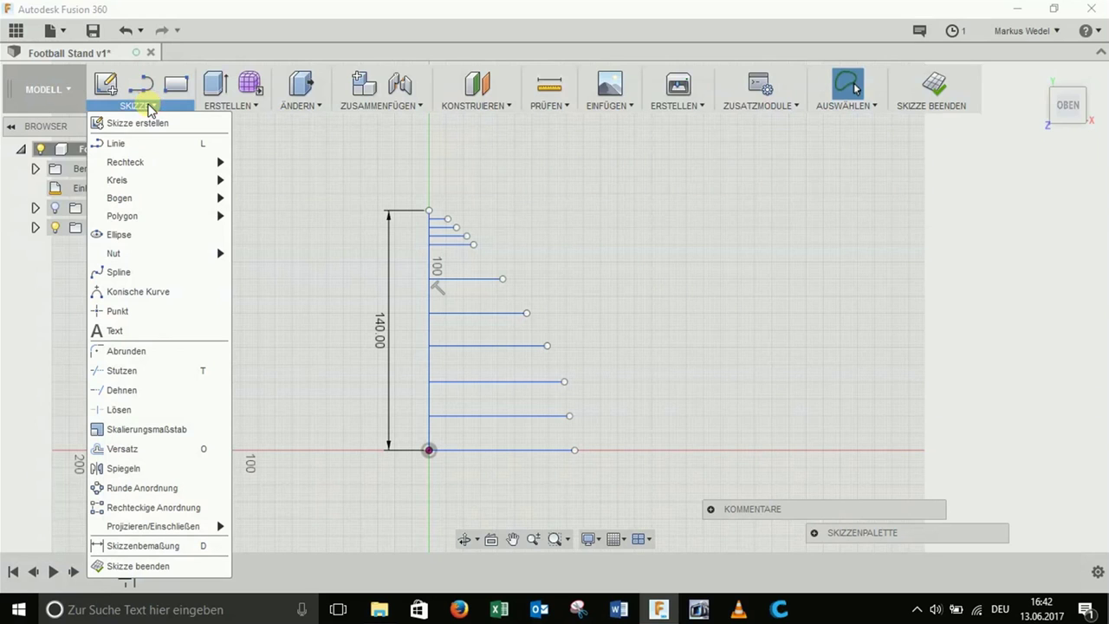
- Start a spline at the top of the 140 mm edge through the upper line ends
click(169, 276)
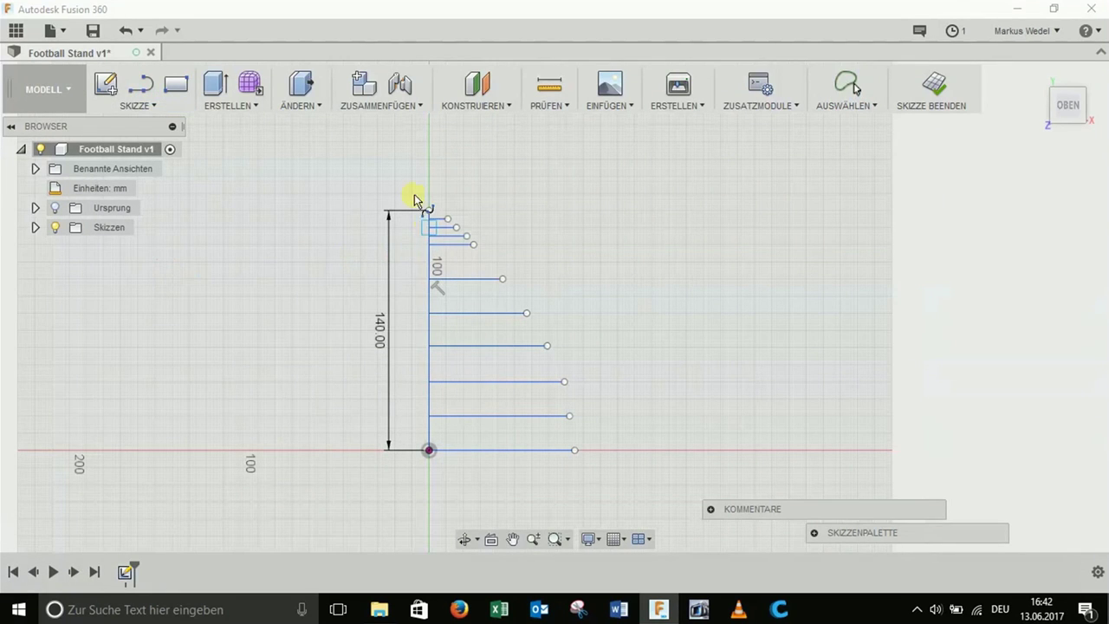
scroll(412, 208, up, 2)
scroll(429, 247, up, 2)
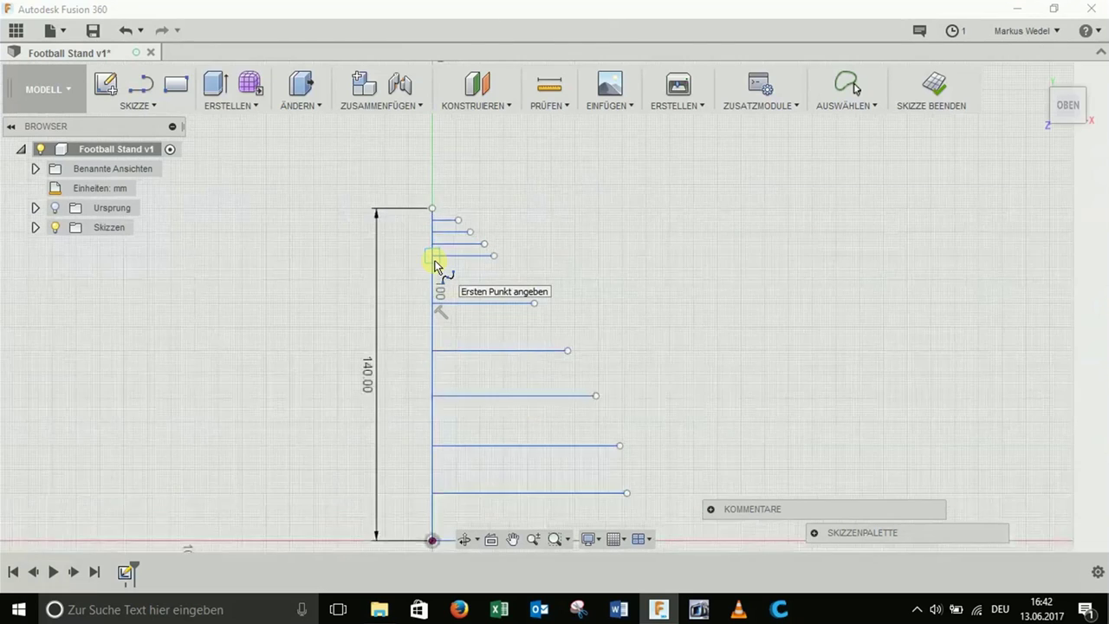
click(432, 196)
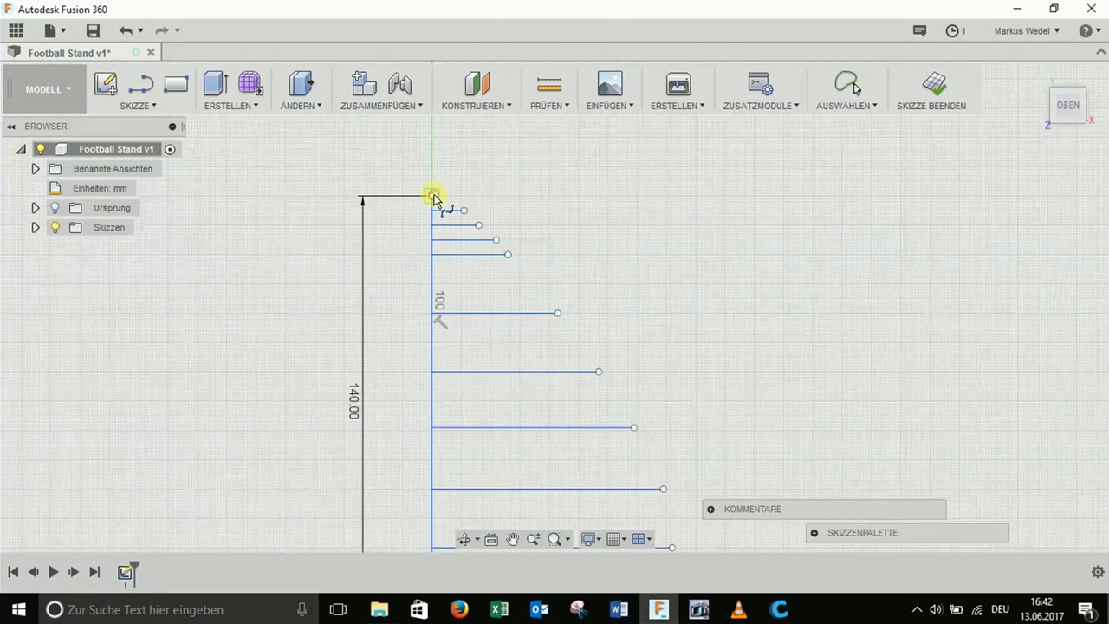
click(463, 210)
click(479, 225)
click(496, 240)
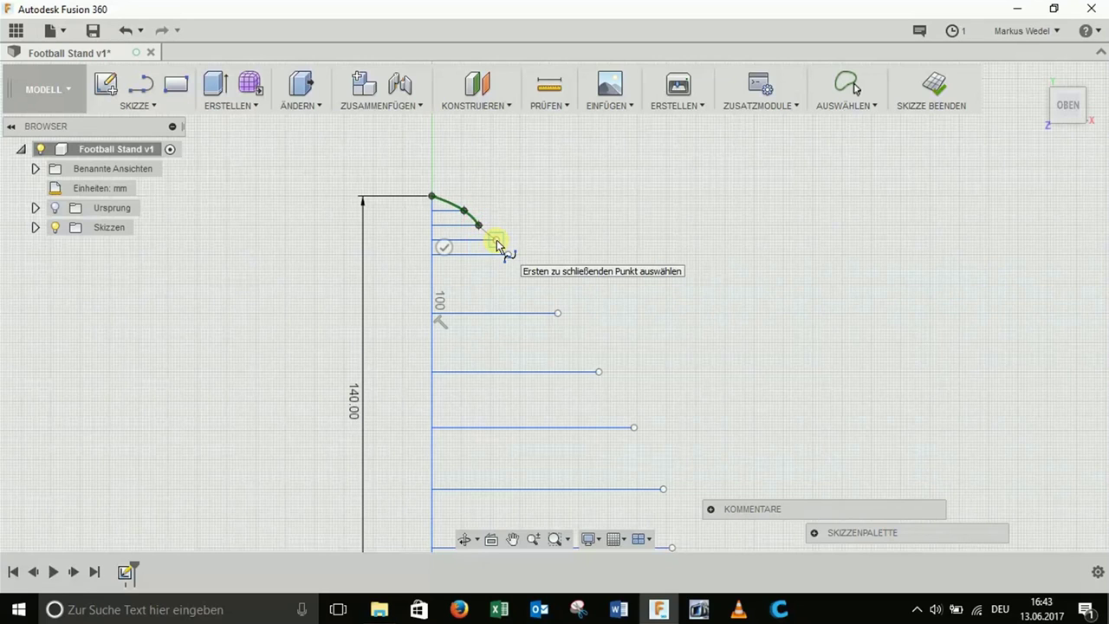
click(508, 253)
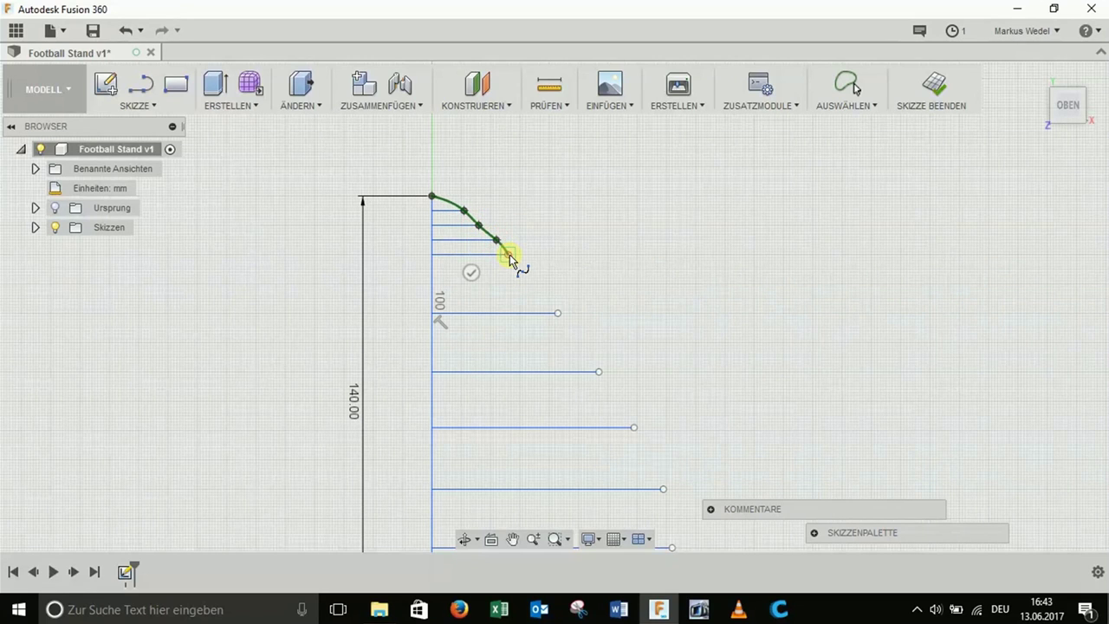
click(559, 311)
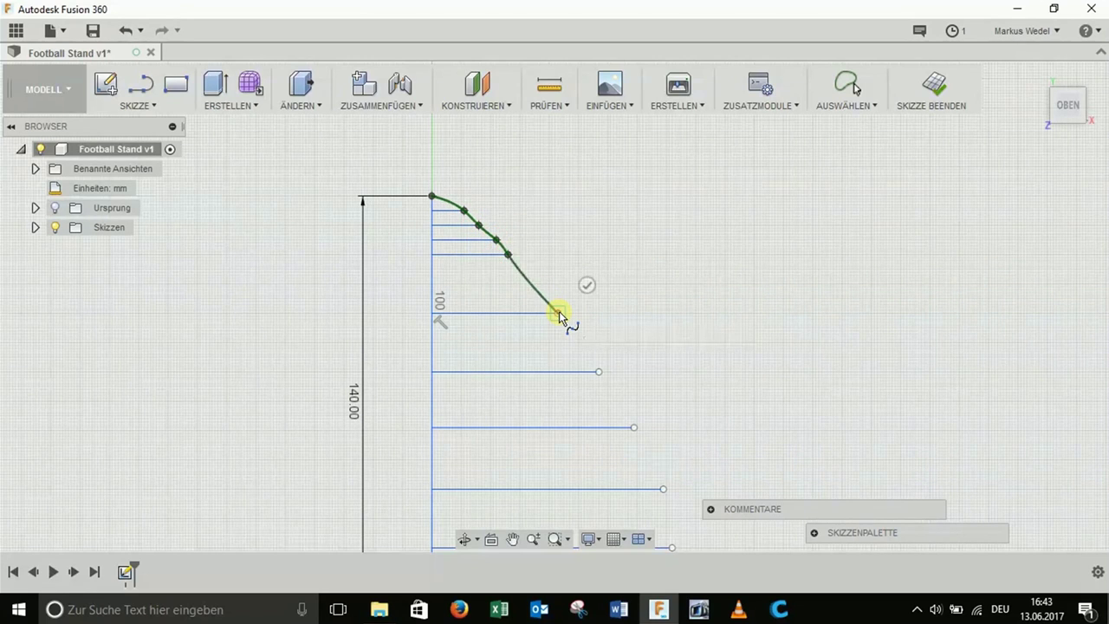
click(598, 373)
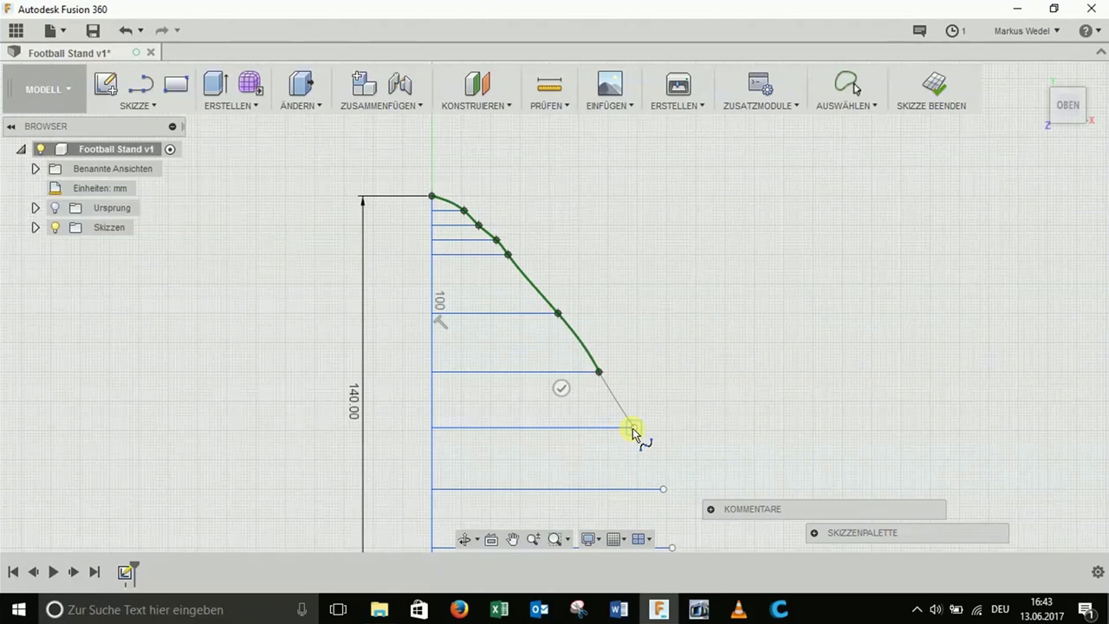
click(634, 428)
- Continue the spline through the lower line ends down to the baseline and finish it
scroll(676, 425, down, 5)
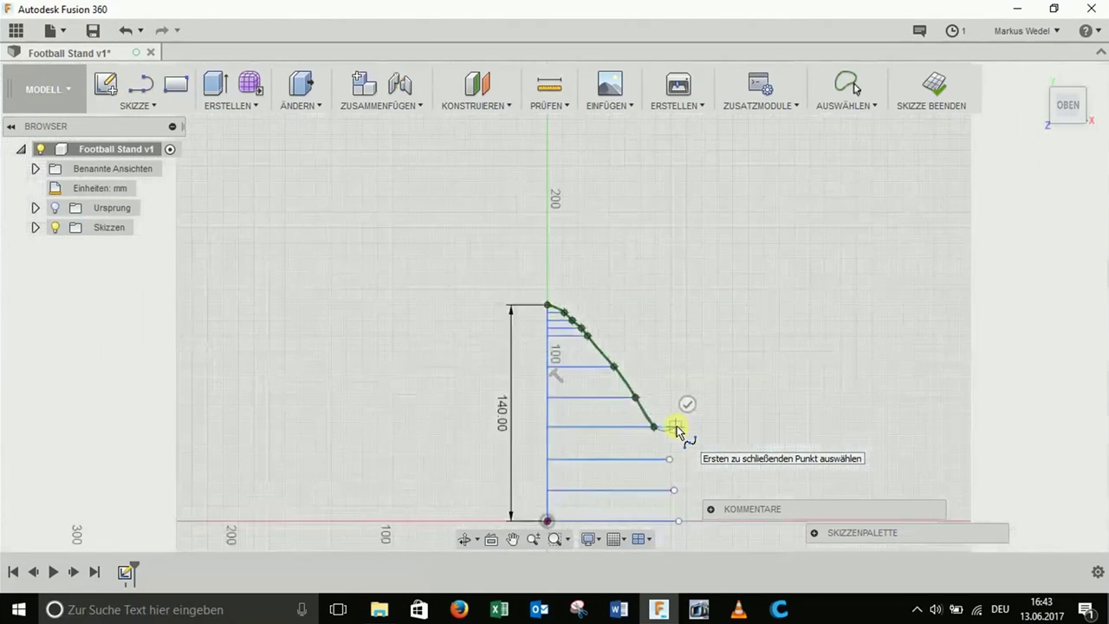
scroll(483, 231, down, 2)
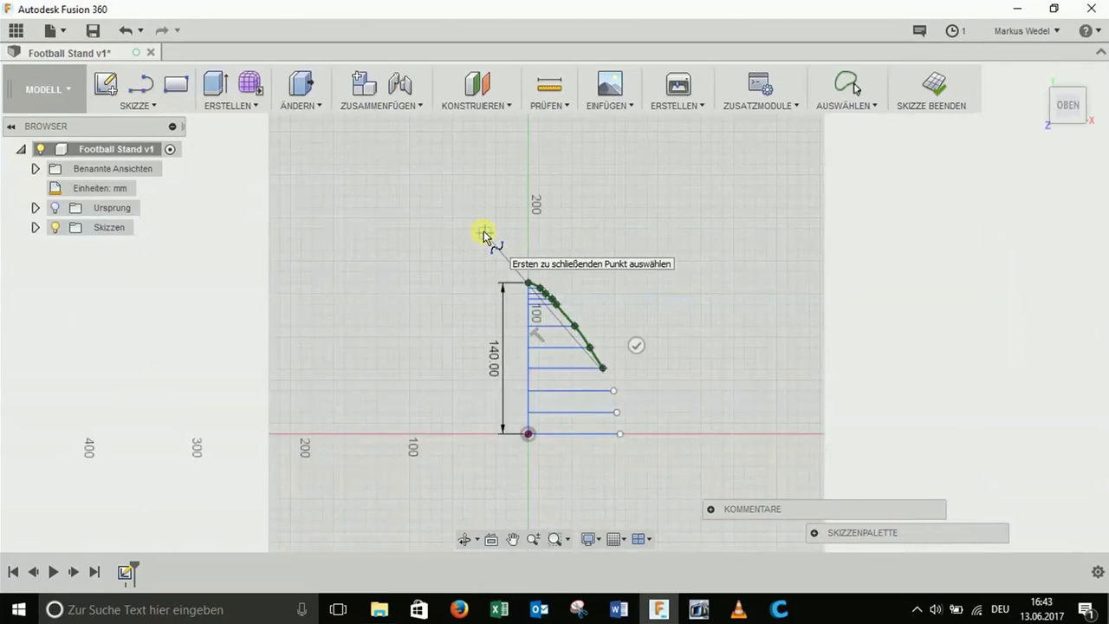
scroll(484, 231, down, 2)
scroll(574, 376, up, 2)
scroll(582, 376, up, 2)
scroll(607, 343, up, 2)
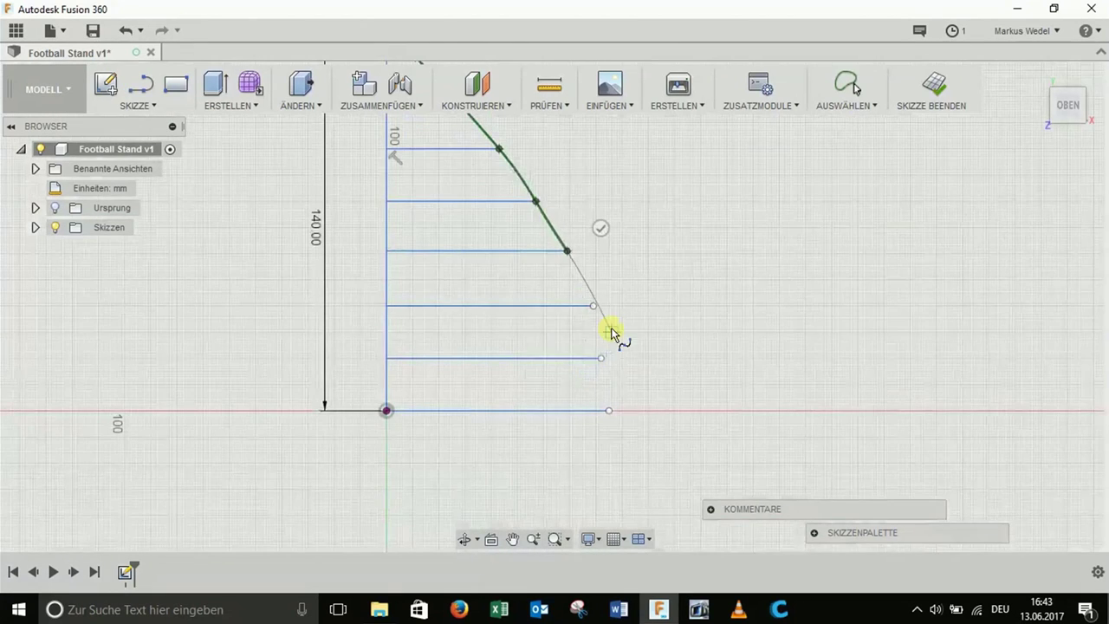
click(594, 307)
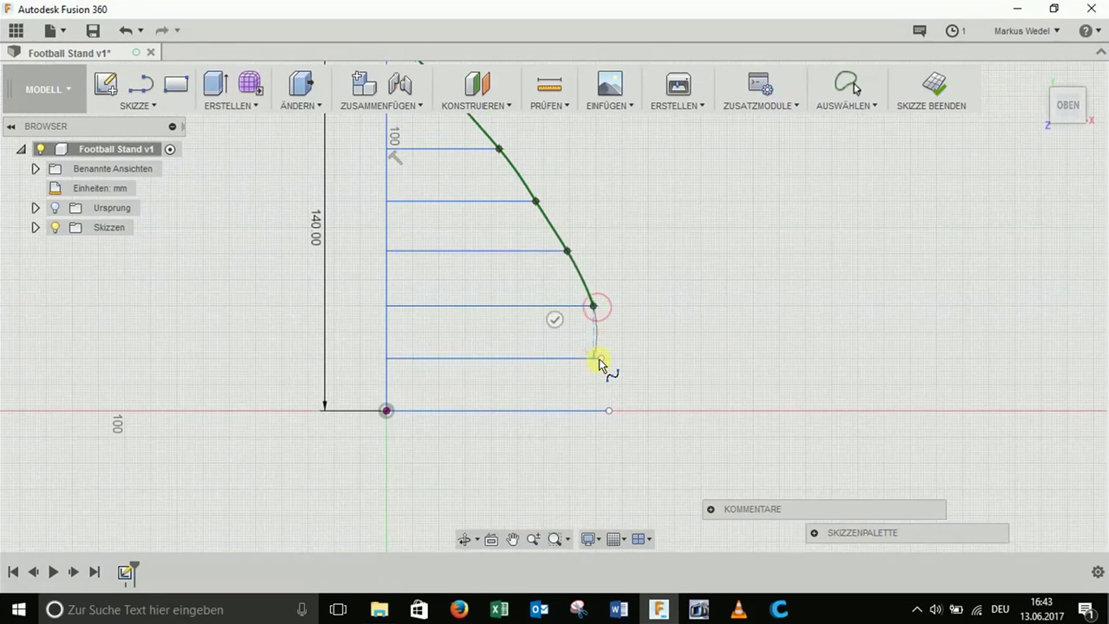
click(599, 357)
click(609, 410)
click(609, 412)
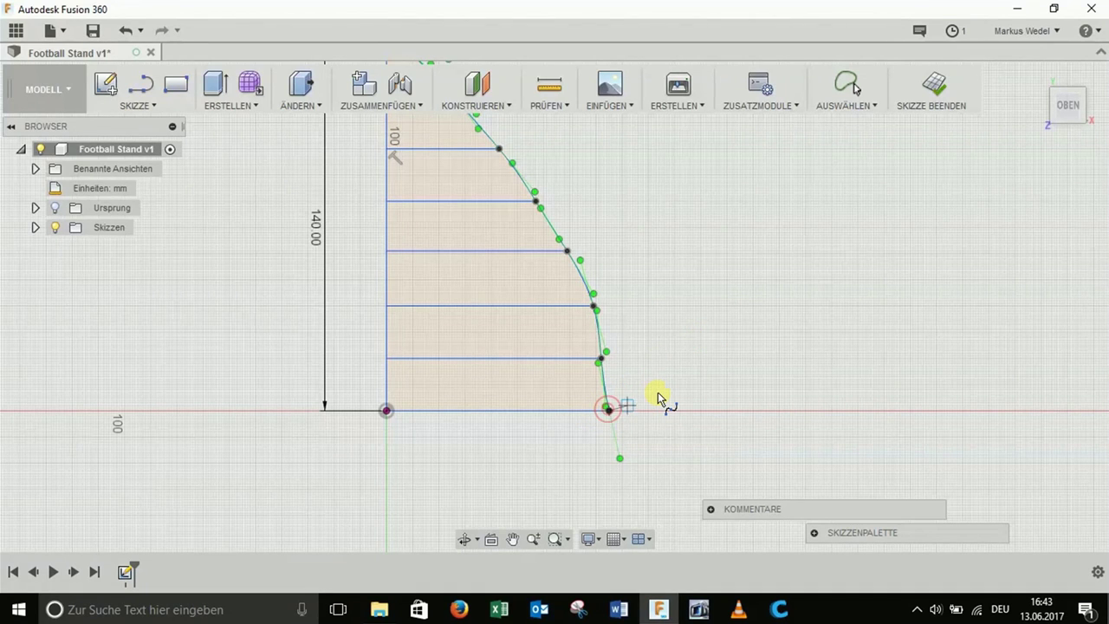
key(Escape)
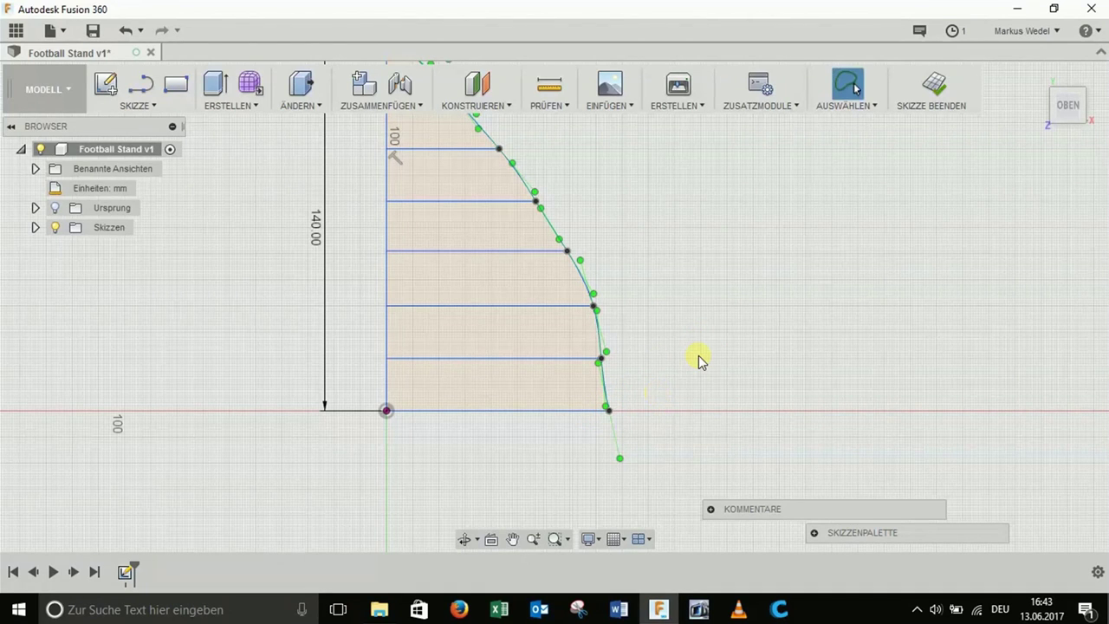
- Select the bottom profile strip and the spline points to check the closed profile
scroll(735, 343, down, 3)
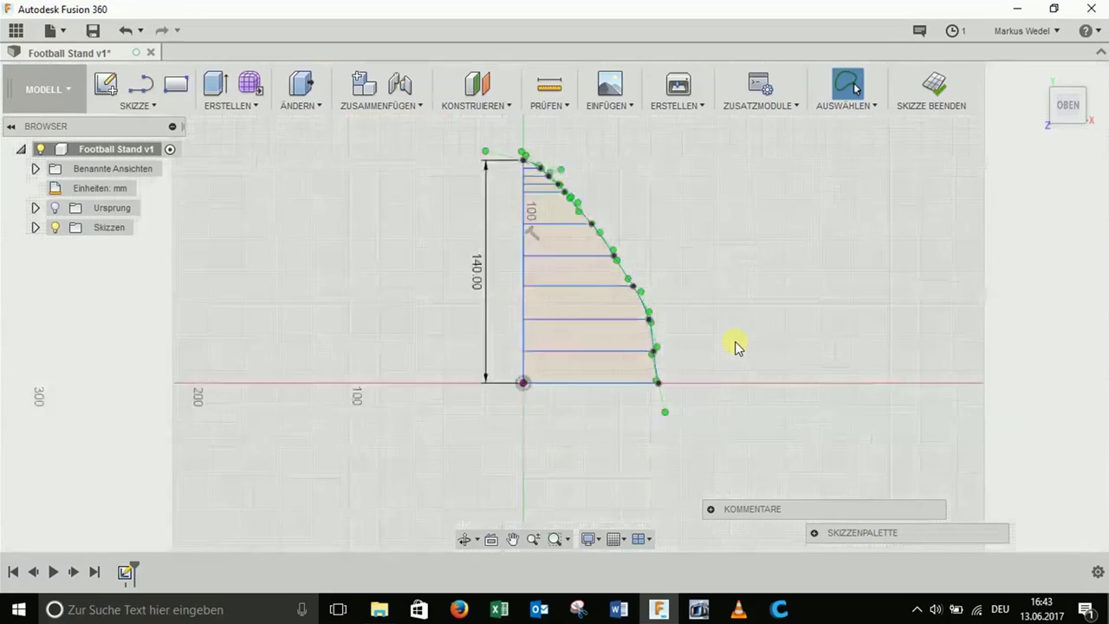
scroll(741, 364, up, 1)
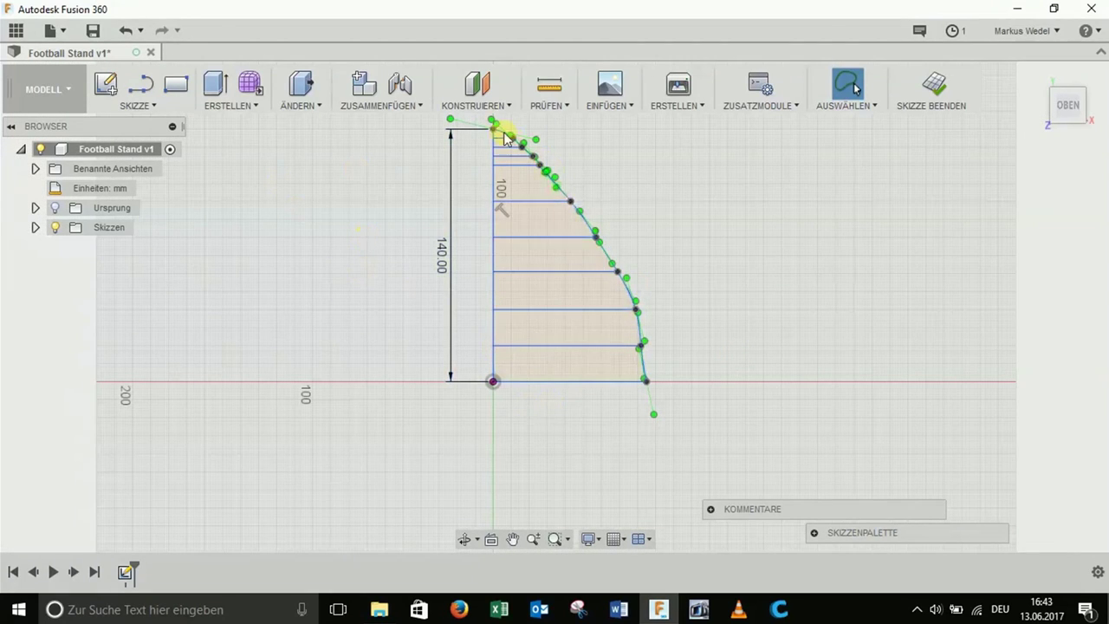
click(568, 381)
click(541, 167)
scroll(663, 310, up, 2)
scroll(663, 304, down, 4)
scroll(634, 294, up, 1)
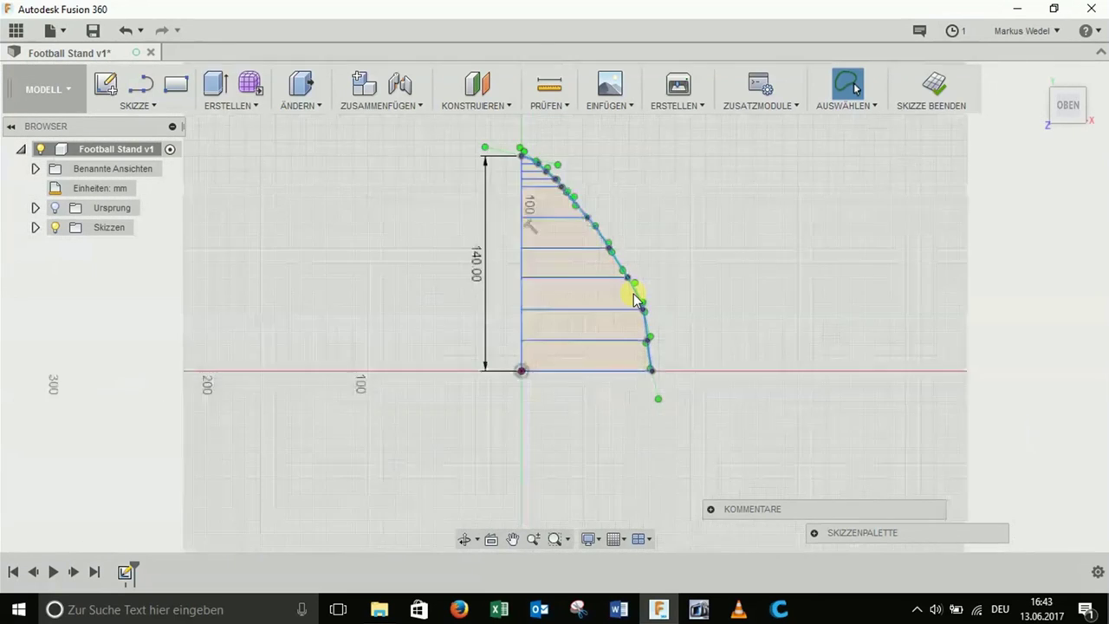
scroll(633, 294, up, 4)
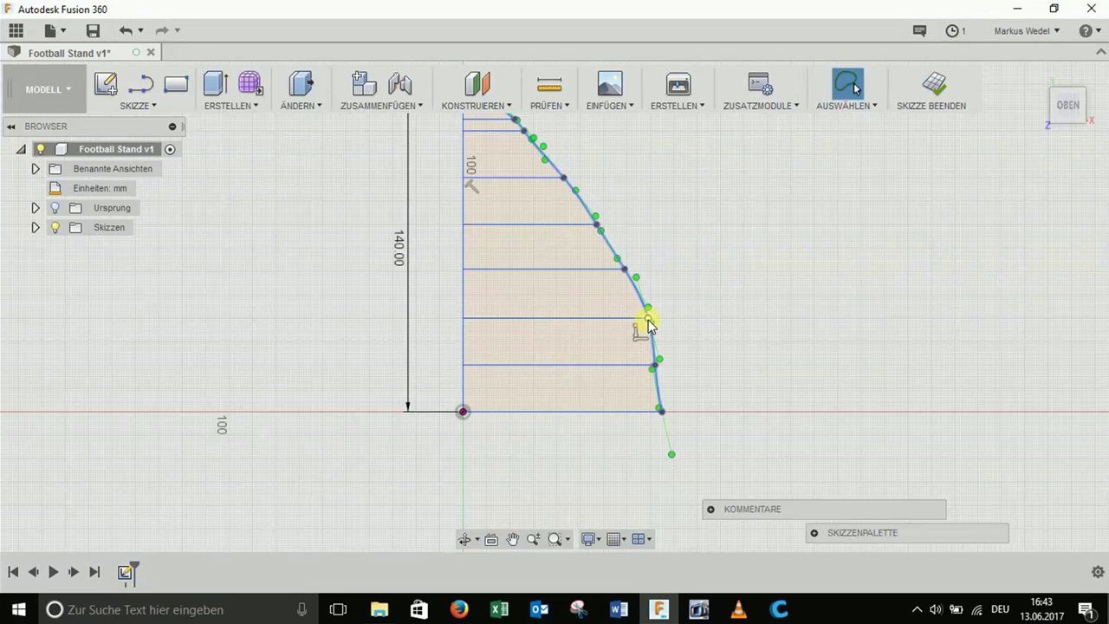
click(648, 323)
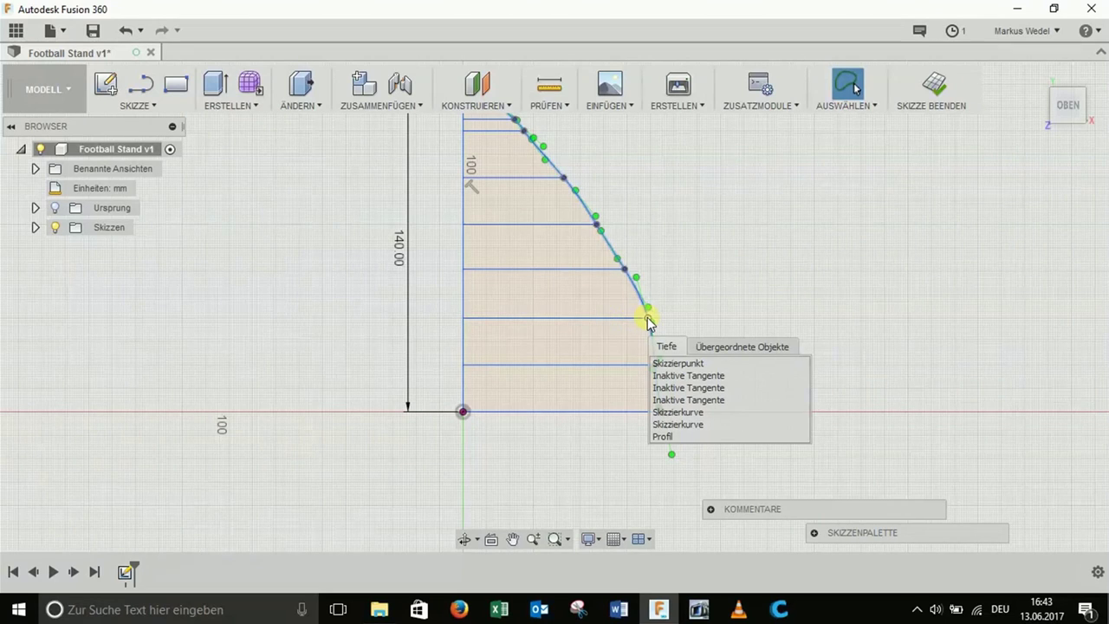
- Nudge the spline's bottom end slightly left along the baseline
mouse_move(647, 319)
mouse_down()
mouse_move(626, 321)
mouse_move(646, 321)
mouse_up()
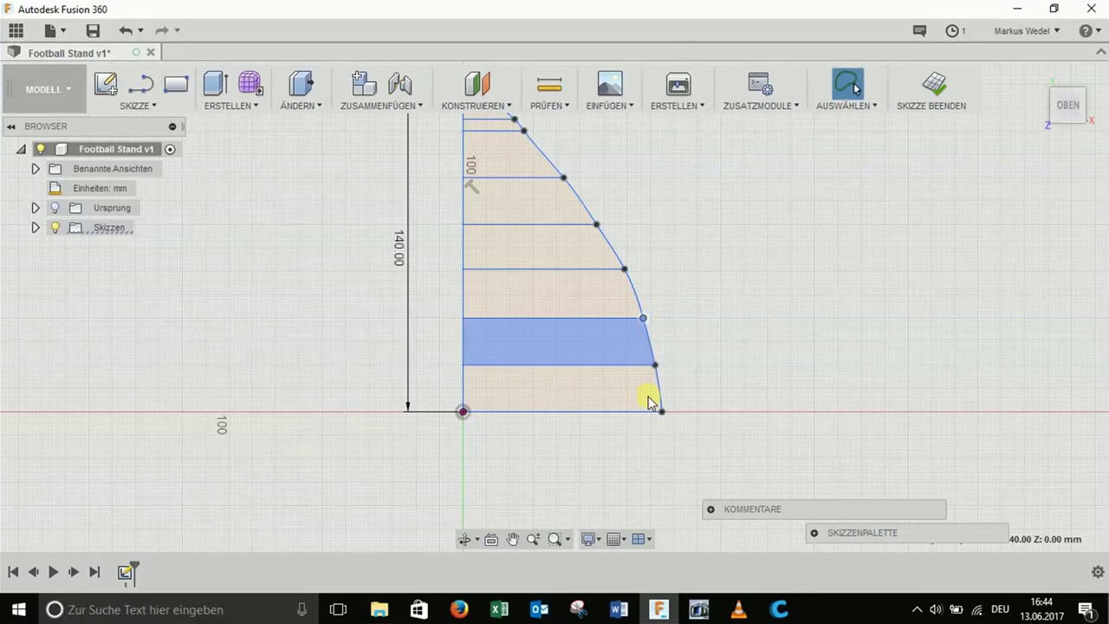
drag(662, 412, 658, 412)
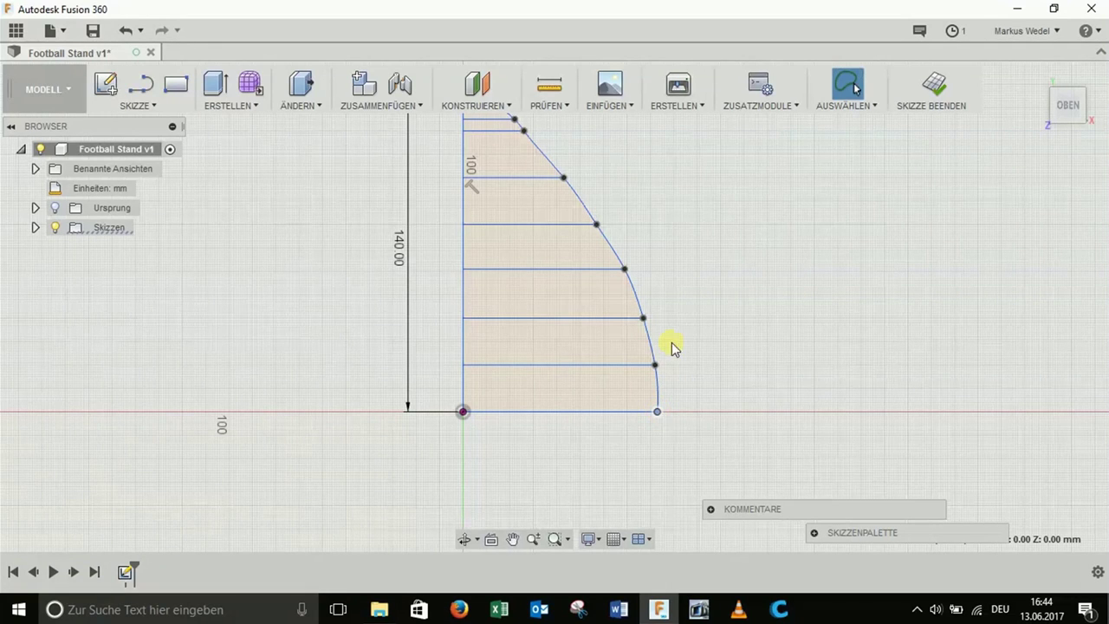
scroll(681, 420, up, 3)
click(644, 413)
- Finish the football profile sketch via Skizze beenden
scroll(520, 174, down, 2)
scroll(466, 129, up, 2)
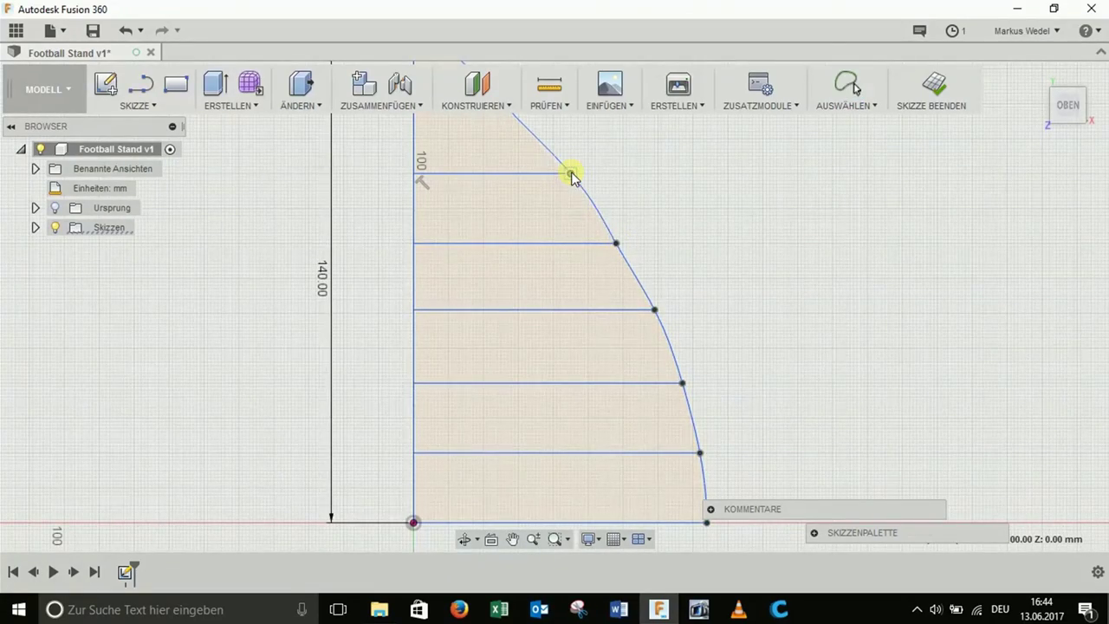
scroll(148, 210, down, 3)
scroll(407, 247, up, 4)
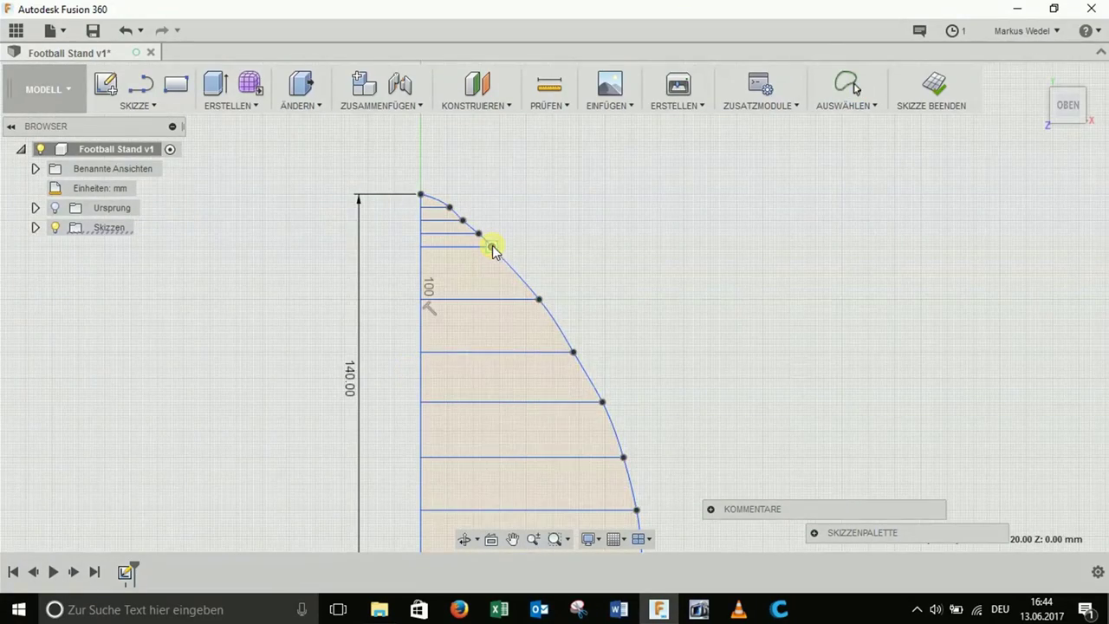
scroll(436, 229, up, 3)
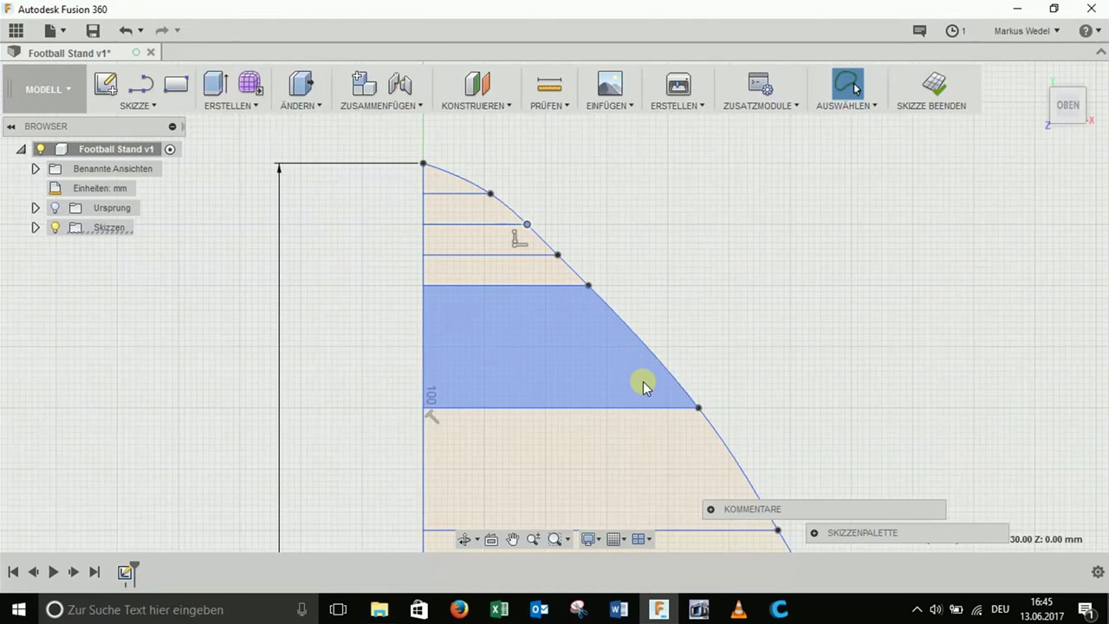
scroll(641, 386, down, 2)
scroll(634, 387, down, 1)
scroll(441, 192, down, 2)
scroll(442, 191, down, 2)
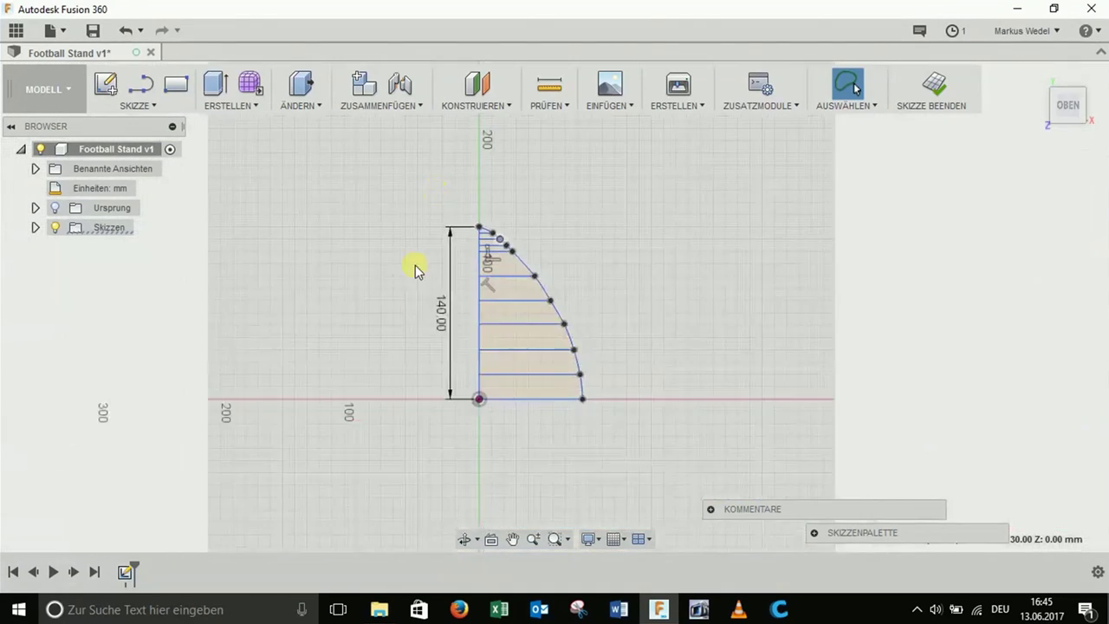
scroll(418, 314, up, 2)
scroll(417, 314, up, 1)
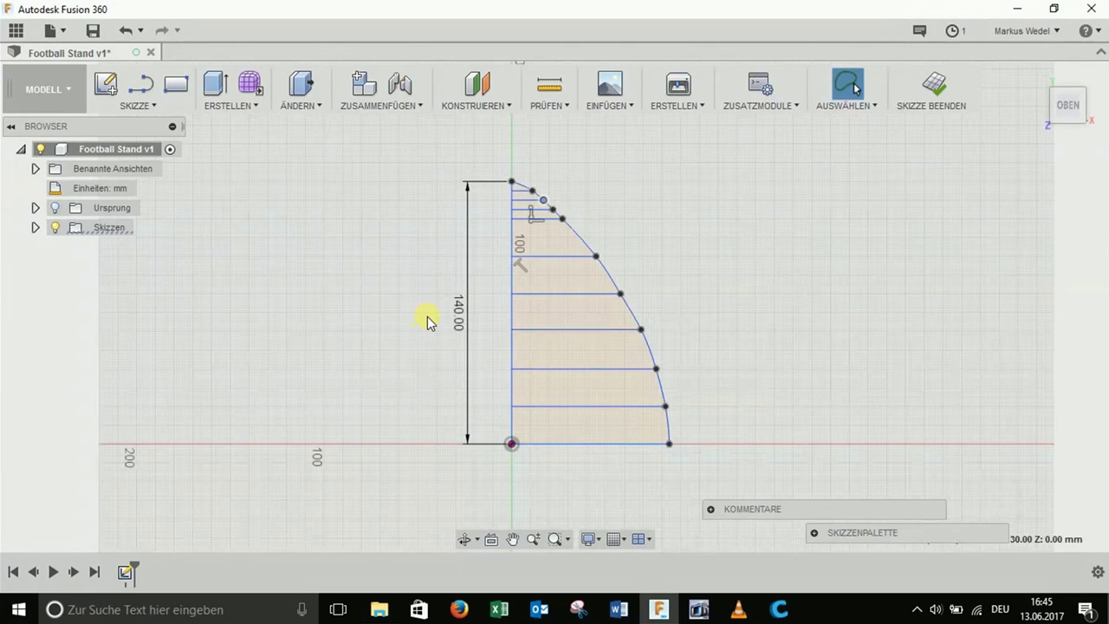
click(139, 102)
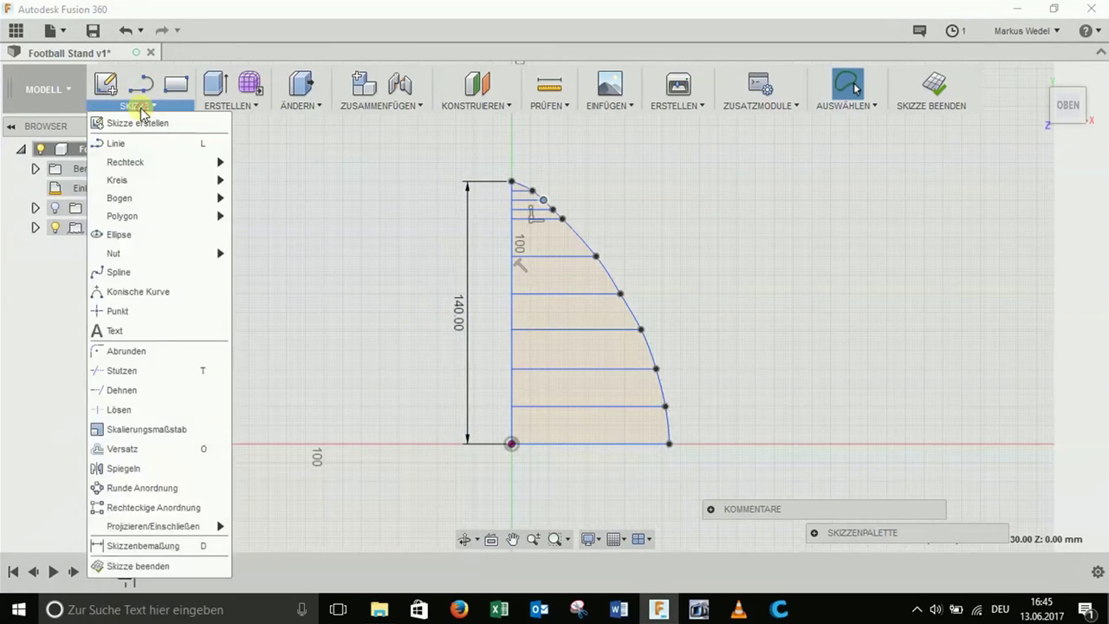
click(135, 568)
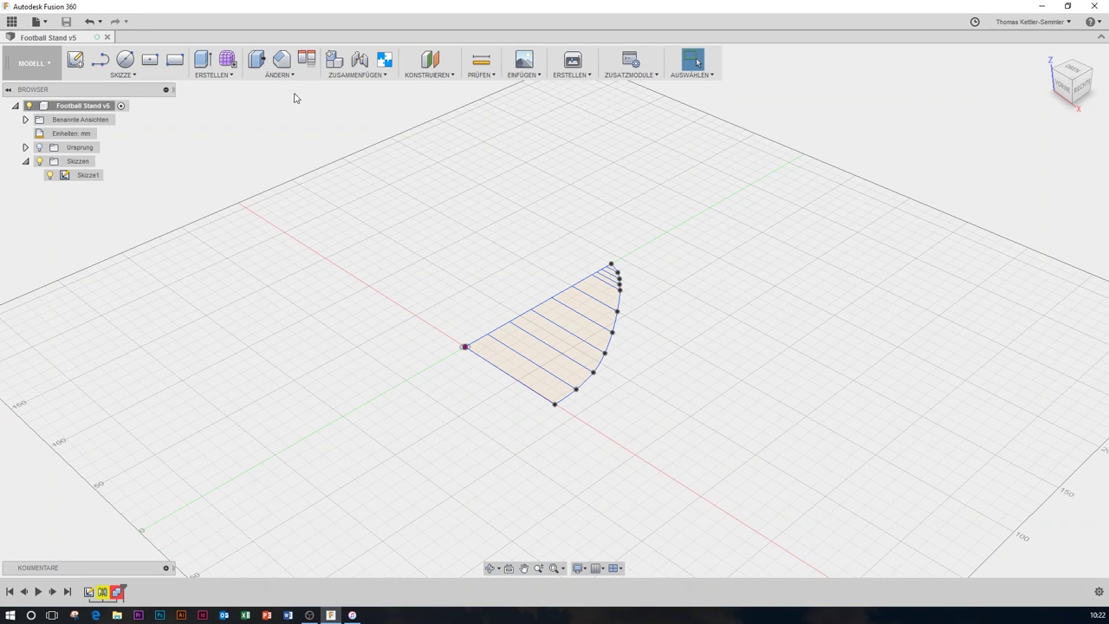
- Open the ERSTELLEN list of solid-creation features
click(213, 77)
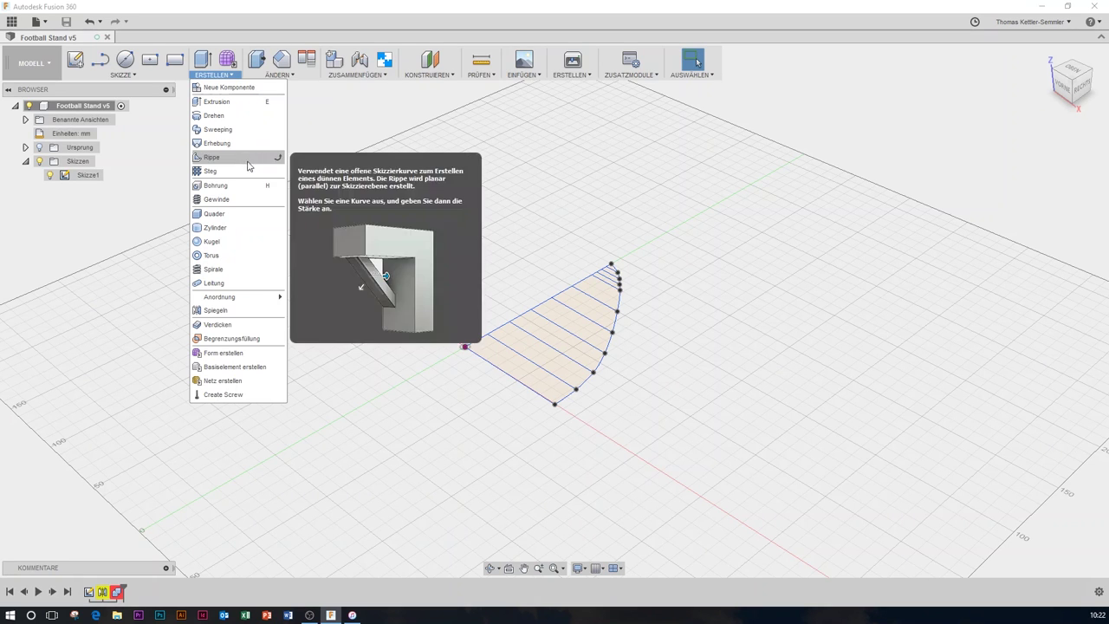
- Start a revolve (Drehen) and select all ten profile strips
click(219, 117)
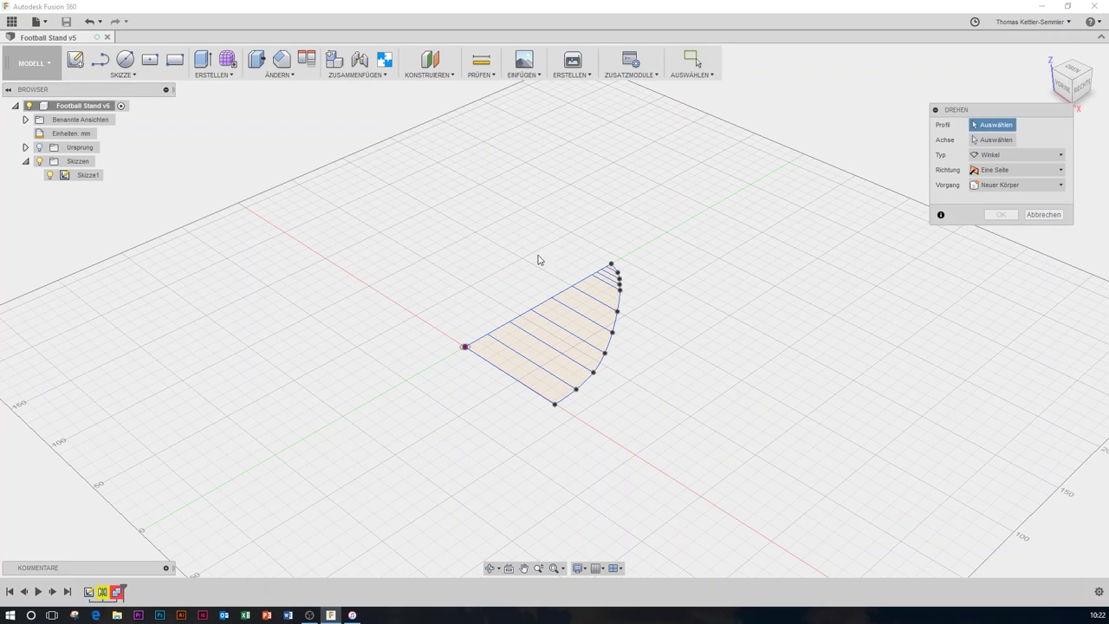
click(504, 370)
click(526, 355)
click(542, 331)
click(556, 313)
click(570, 304)
click(602, 284)
click(607, 277)
click(610, 273)
click(612, 270)
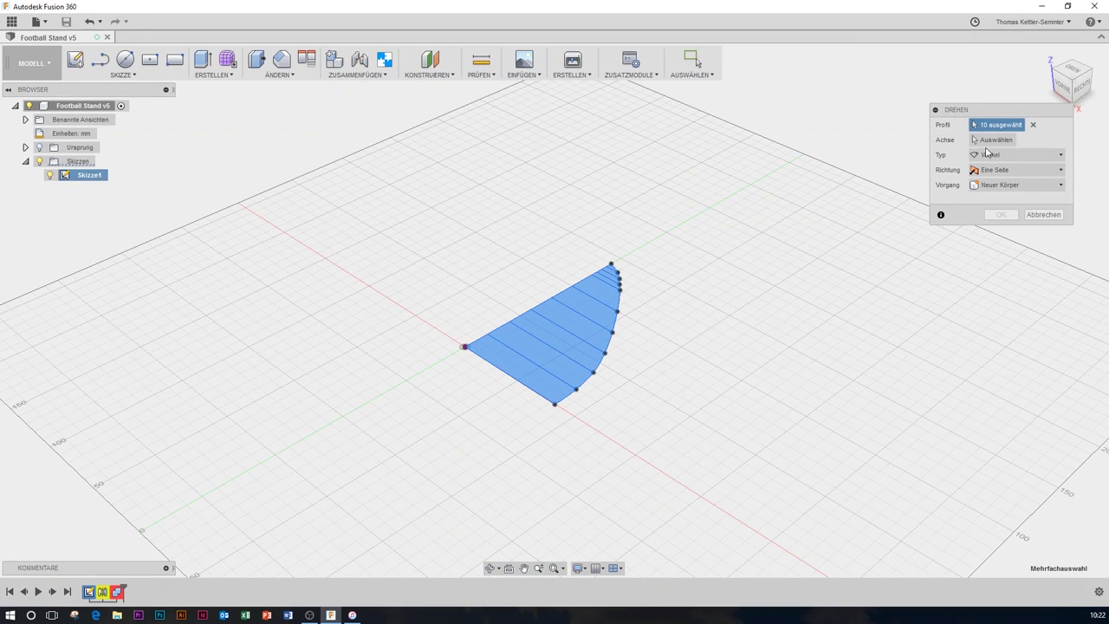
- Revolve the strips 360° around the vertical line into a solid half-football body
click(983, 140)
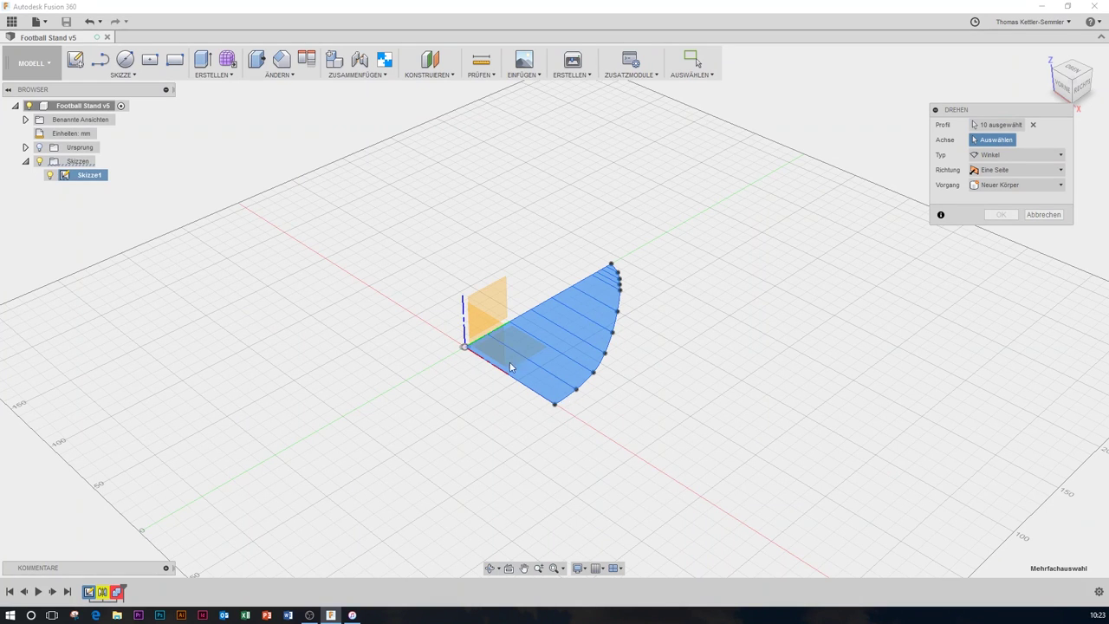
scroll(518, 369, up, 2)
scroll(510, 364, up, 2)
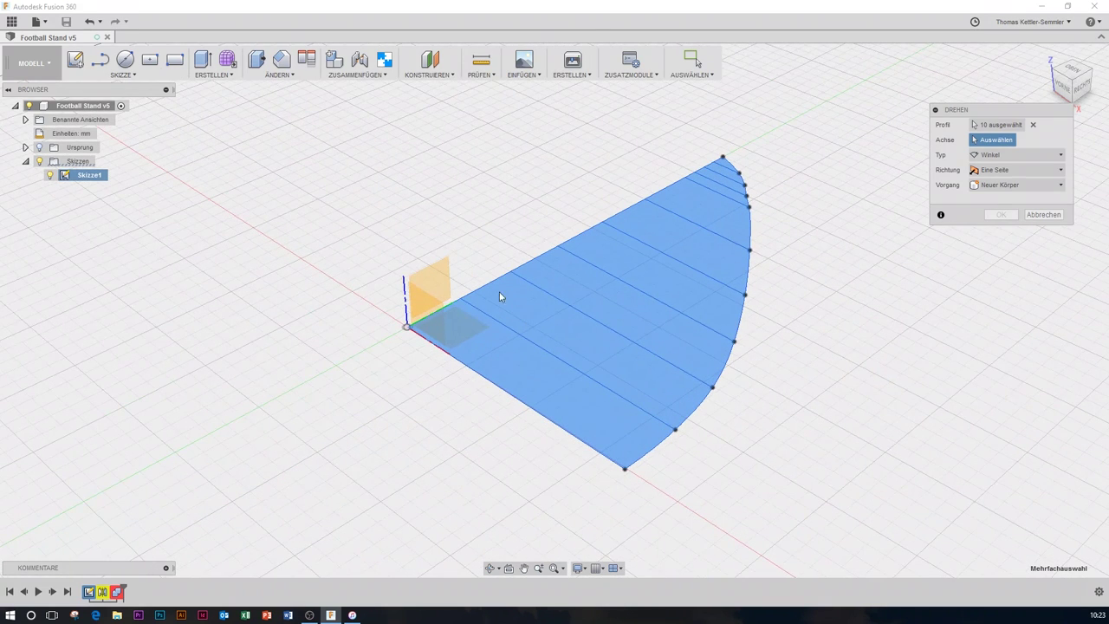
click(404, 305)
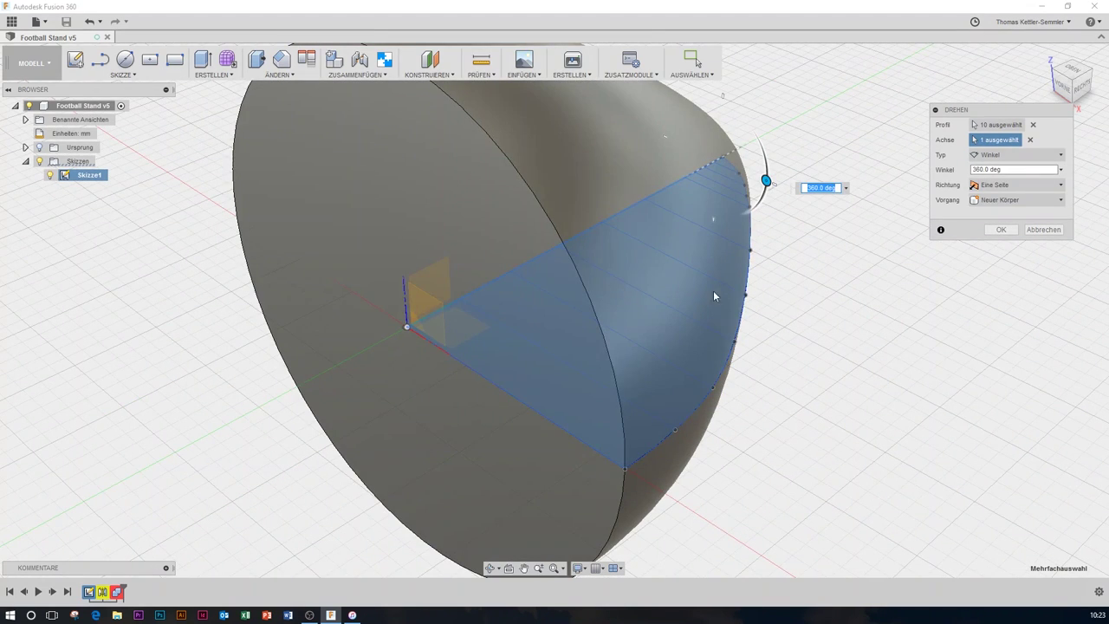
scroll(621, 371, down, 3)
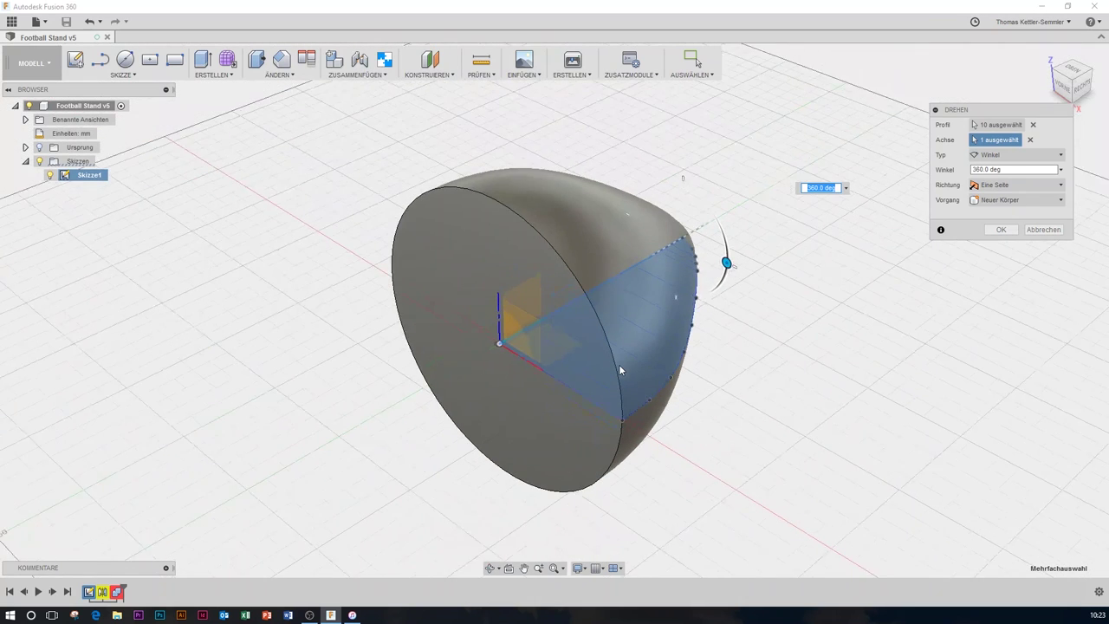
scroll(621, 371, down, 1)
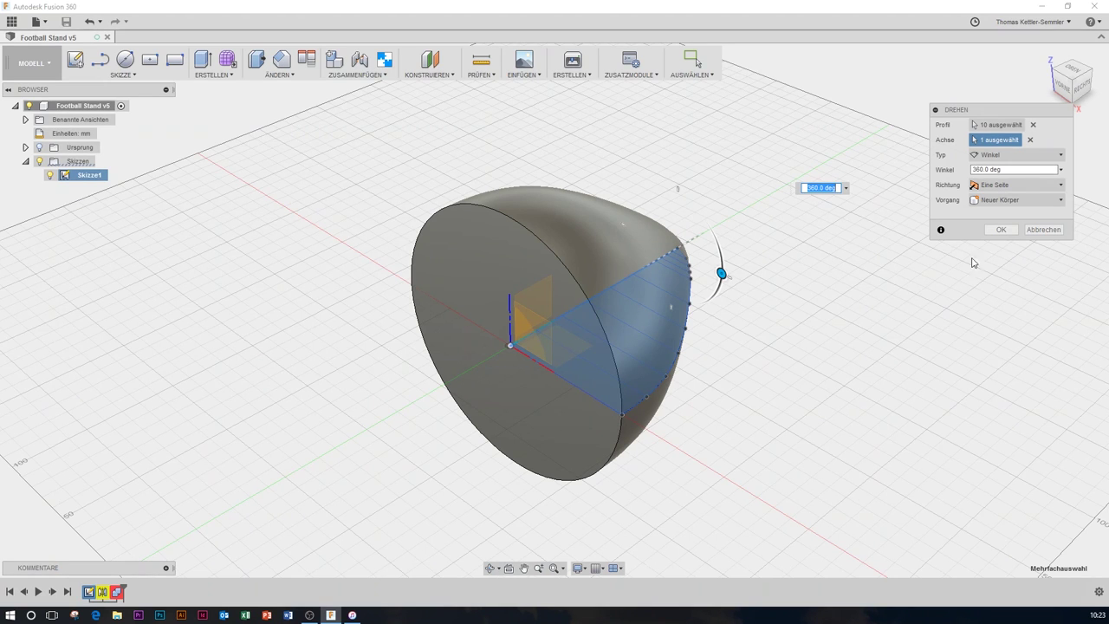
click(1002, 231)
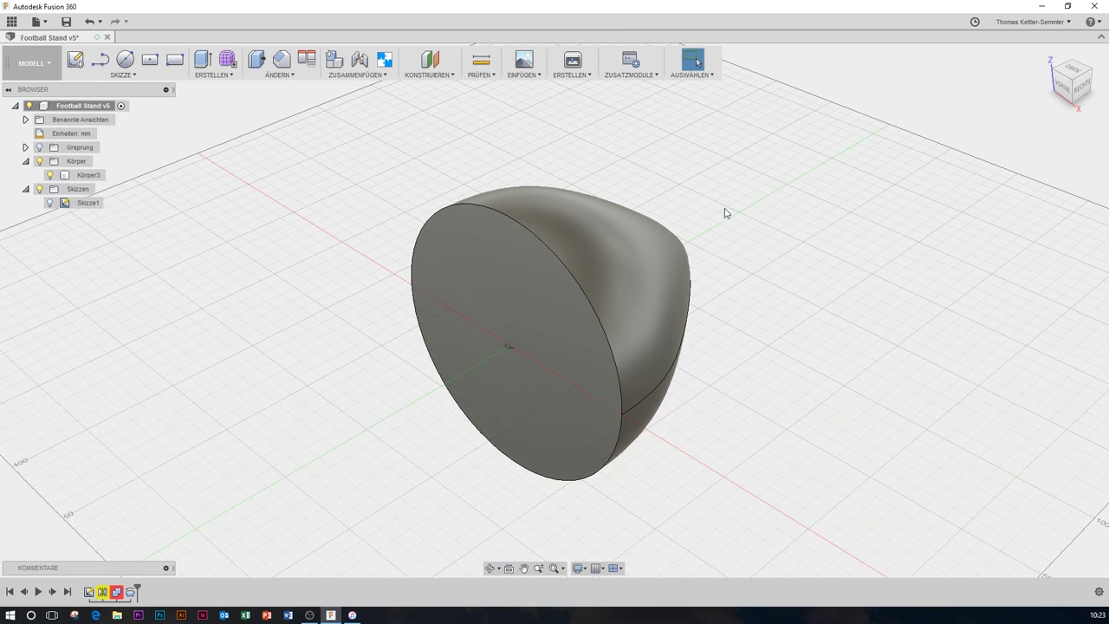
click(224, 77)
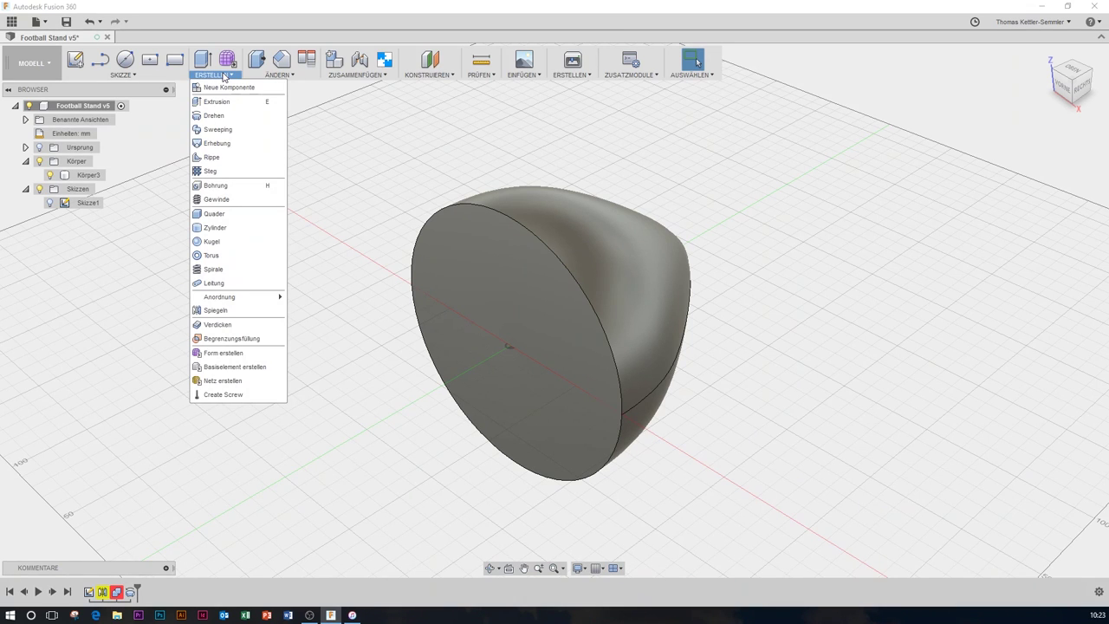
- Mirror Körper3 as a whole body across the plane at its flat face to form the second half
click(217, 311)
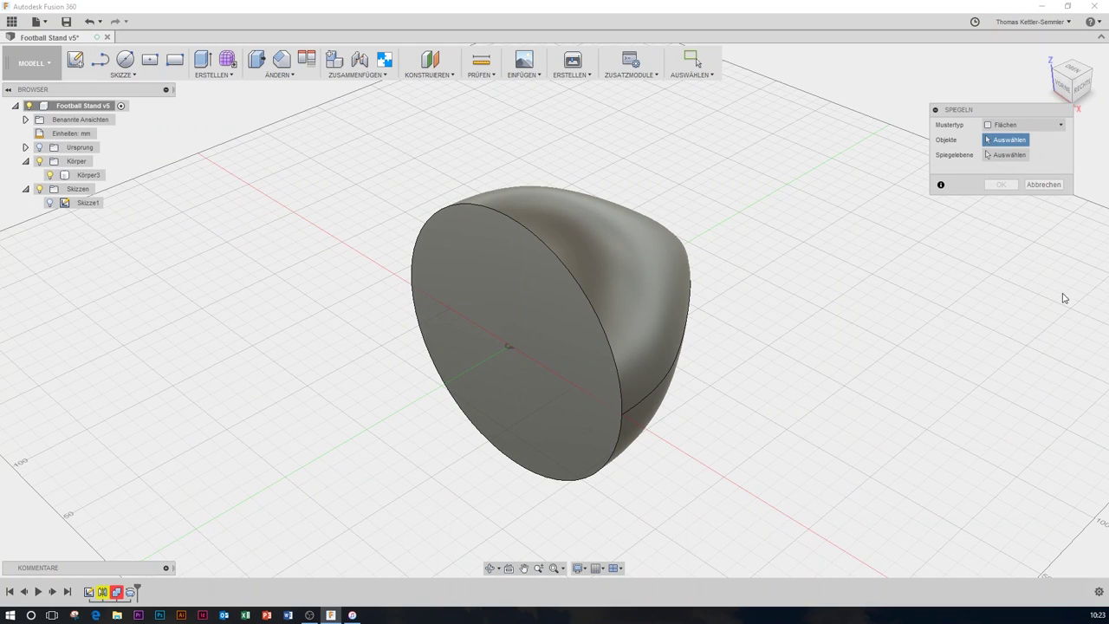
click(1061, 128)
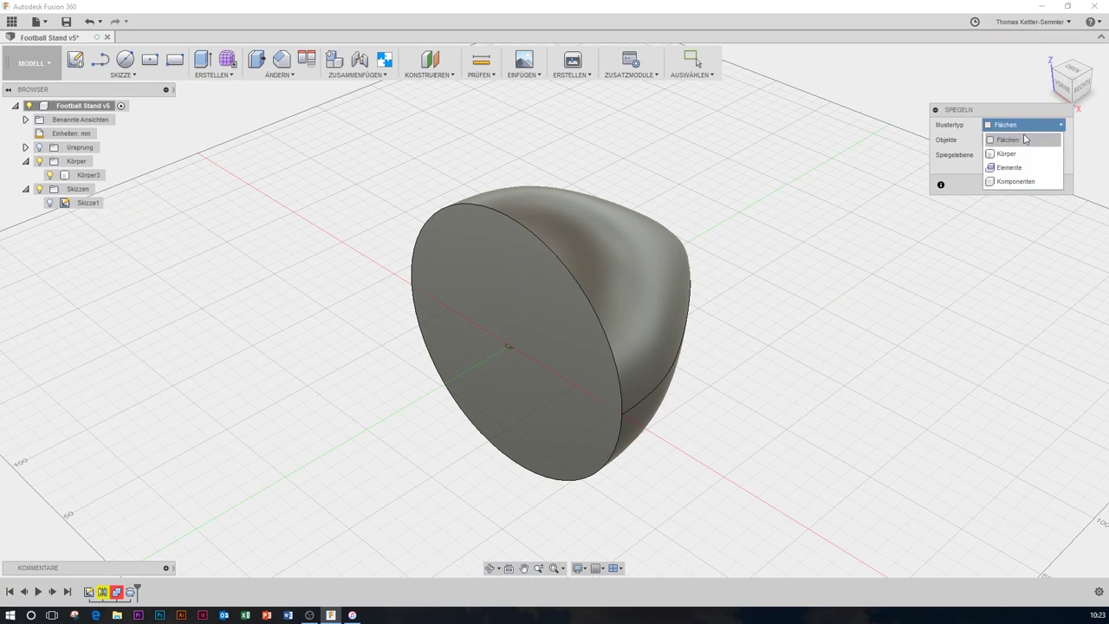
click(1013, 154)
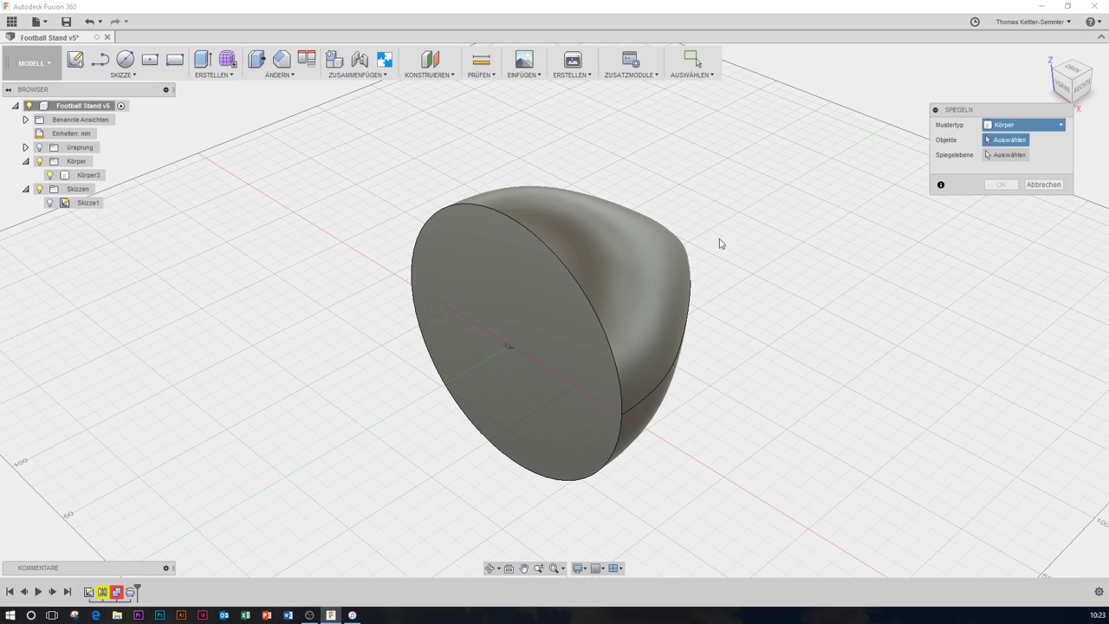
click(649, 300)
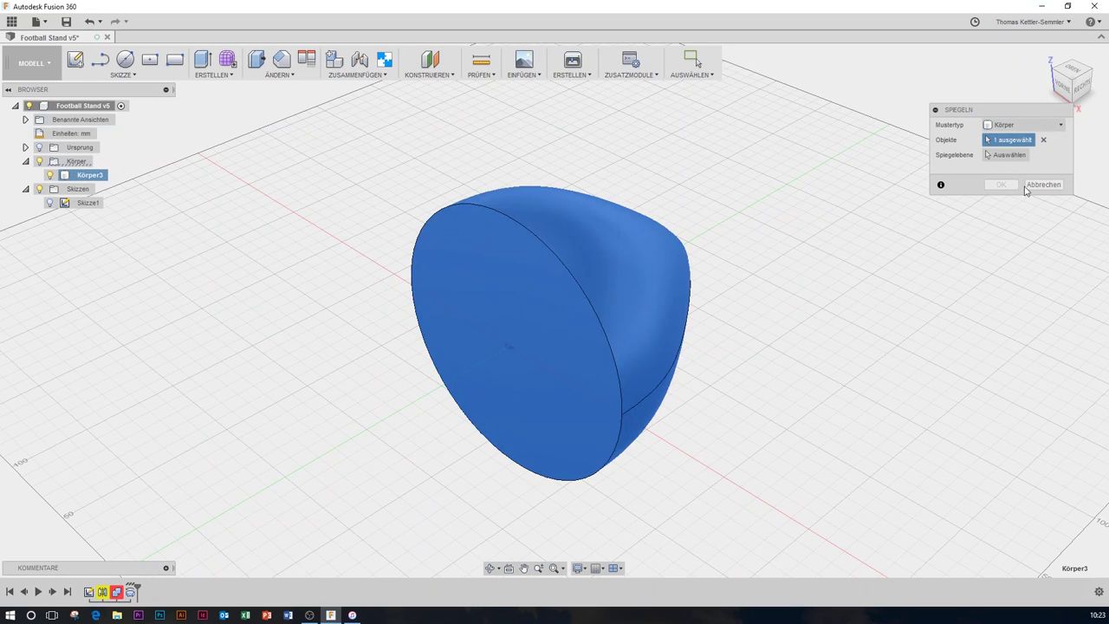
click(1018, 158)
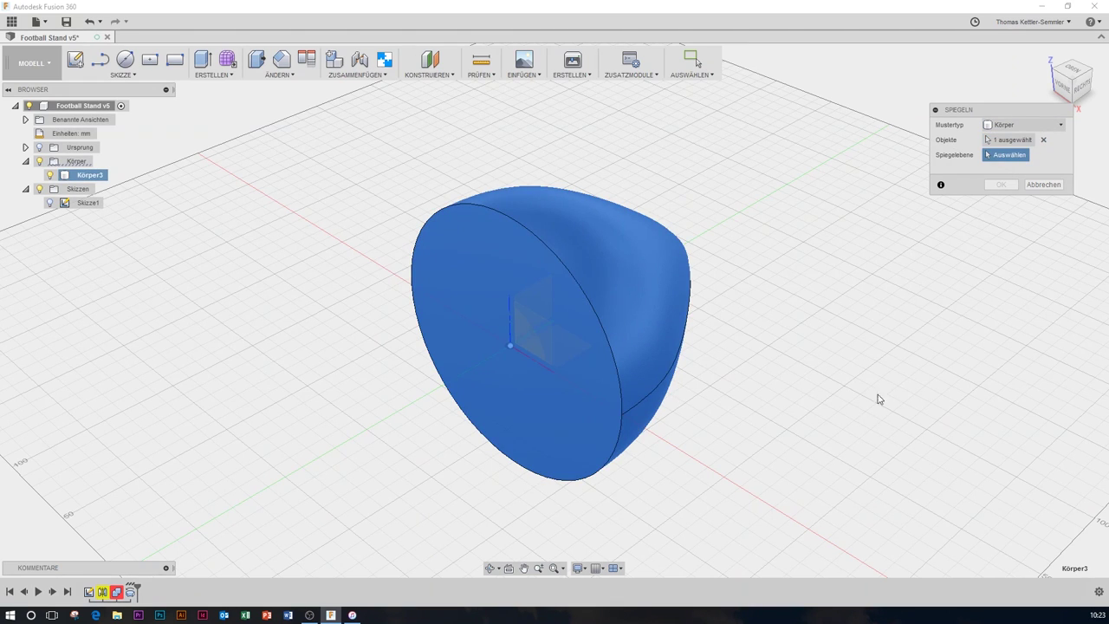
click(533, 334)
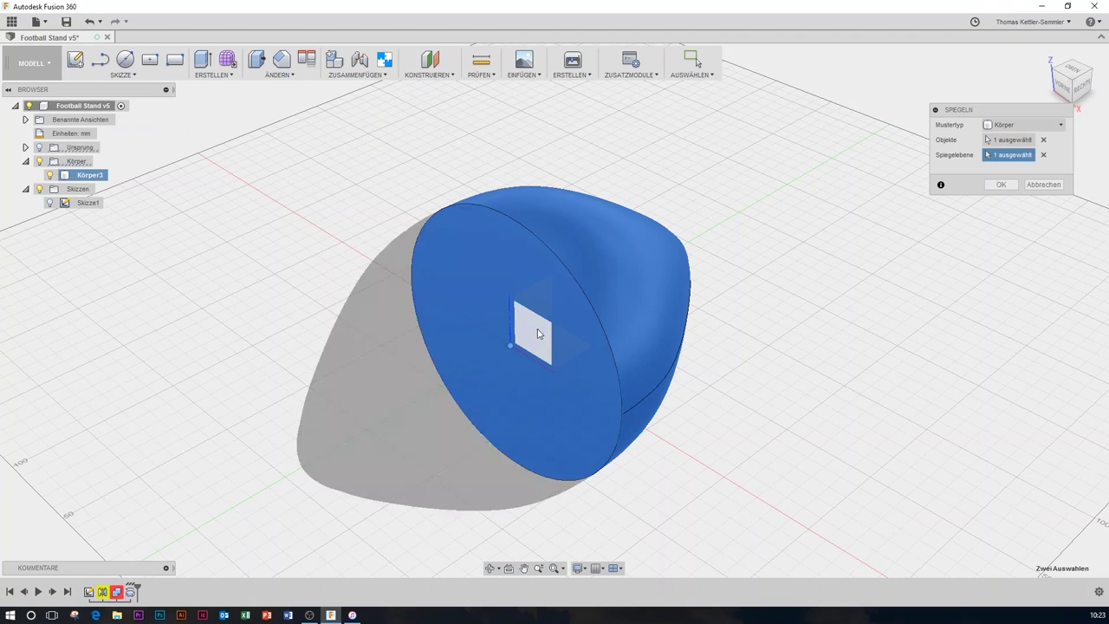
click(1001, 185)
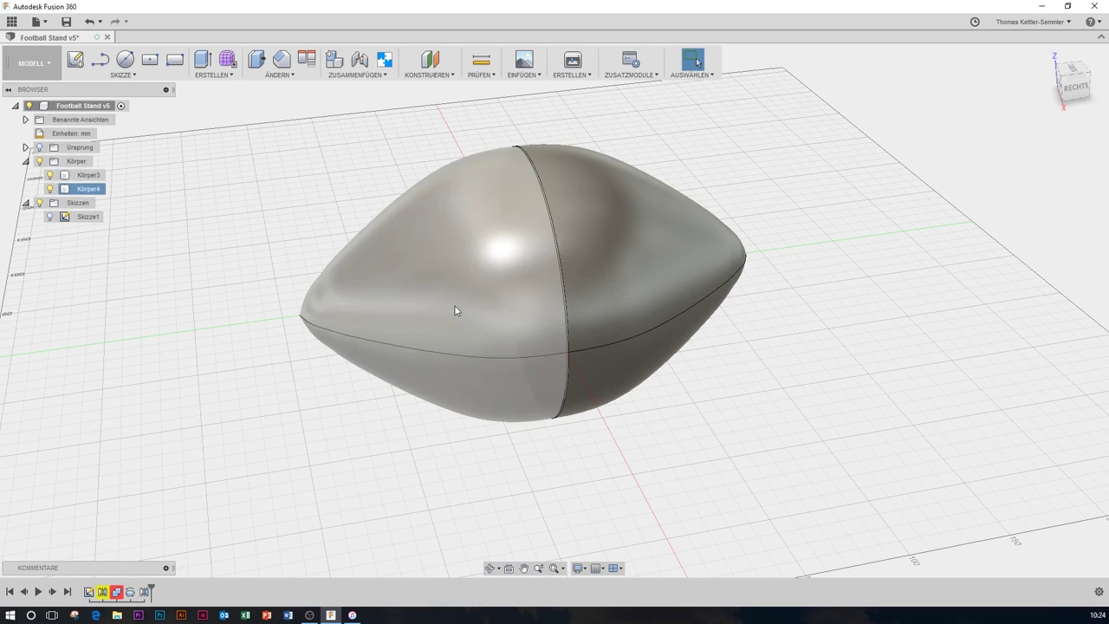
- Combine with Verbinden, using the right half Körper3 as target and the left half Körper4 as tool
click(290, 77)
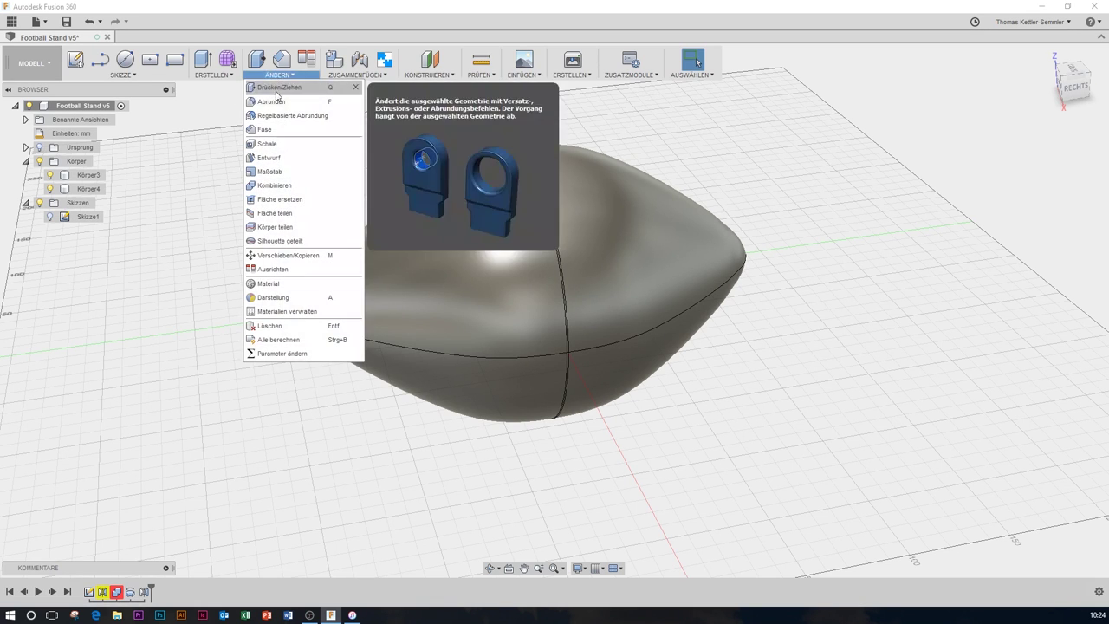
click(276, 186)
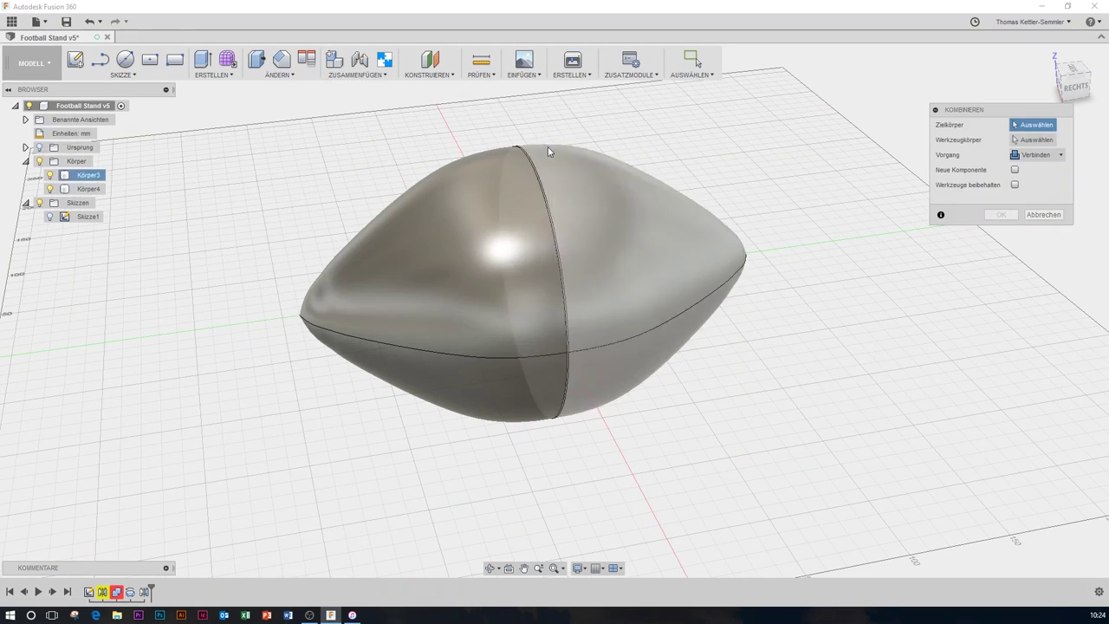
click(666, 249)
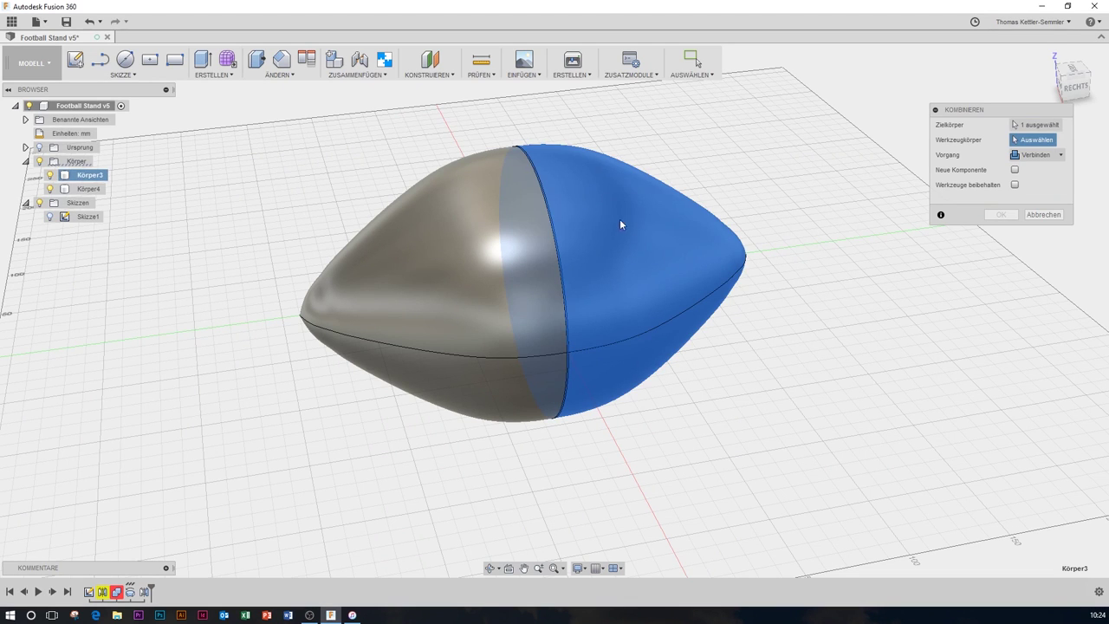
click(456, 264)
click(451, 278)
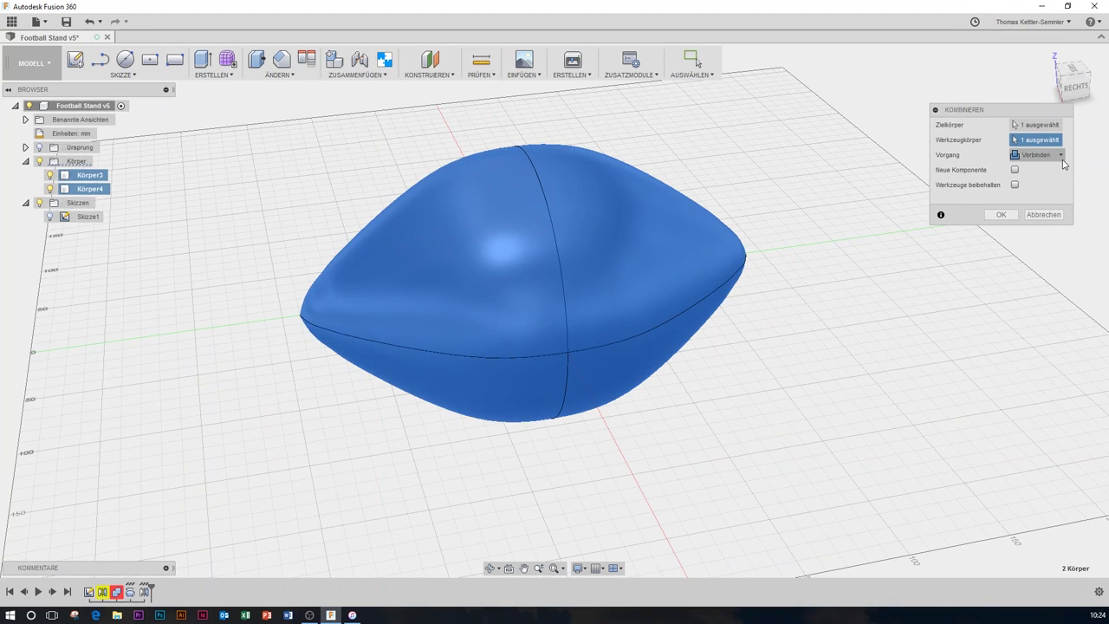
click(1001, 214)
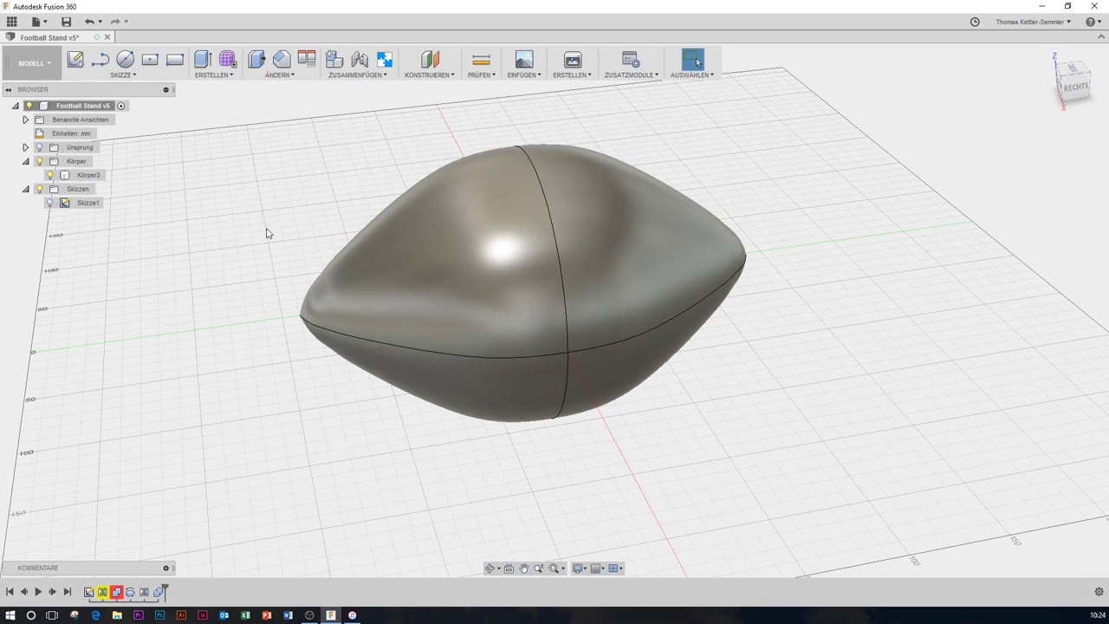
click(445, 270)
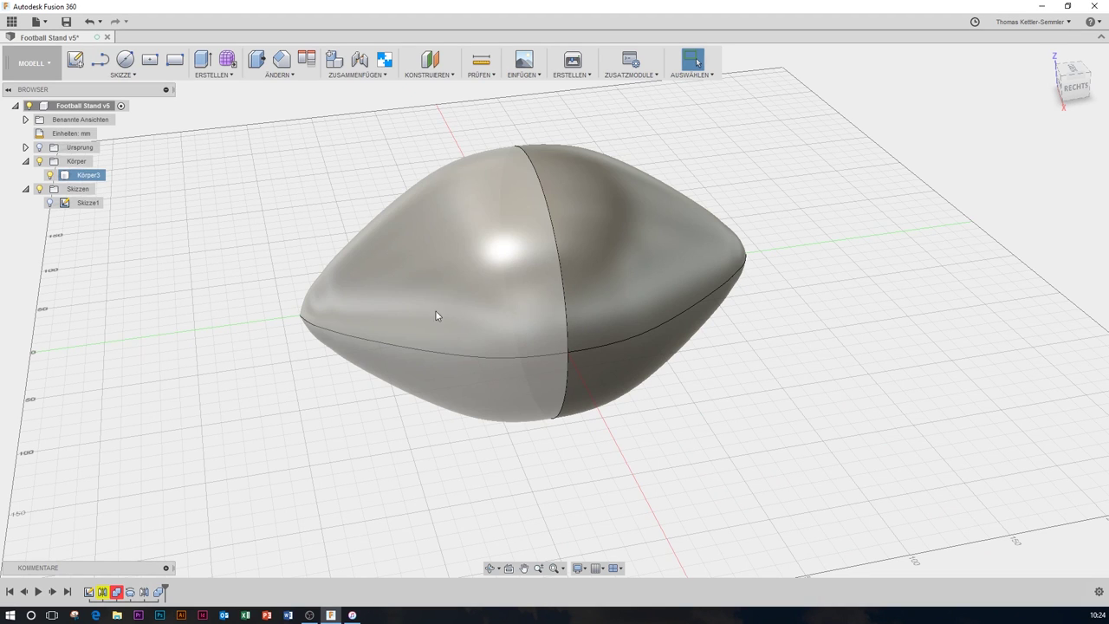
click(355, 185)
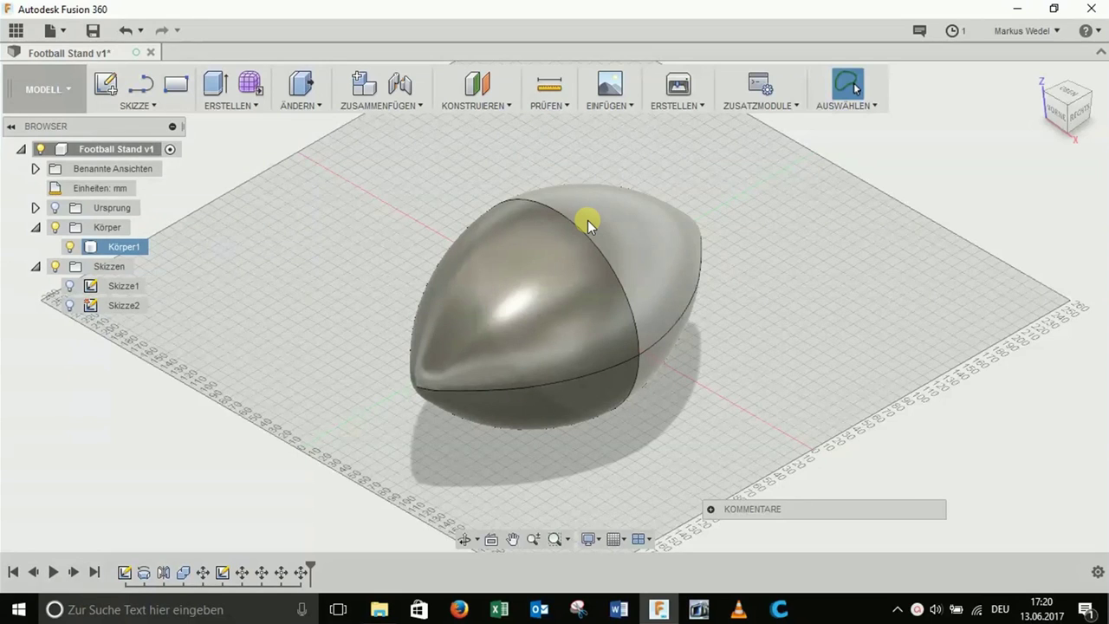
- Move the football body Körper1 200 mm up along Z with Verschieben/Kopieren
right_click(116, 249)
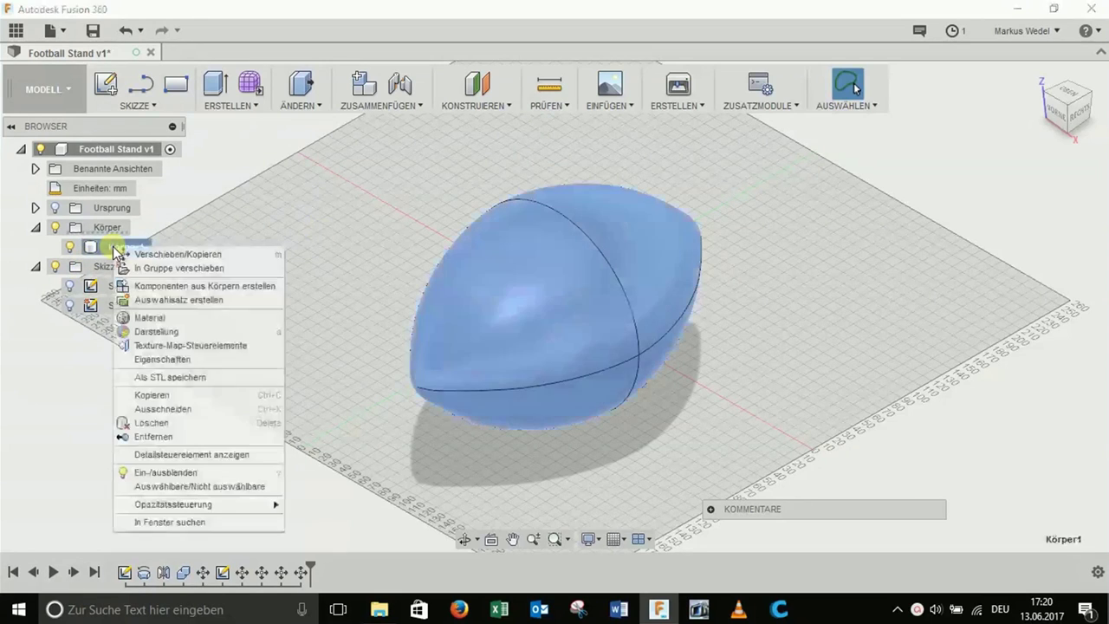
click(109, 251)
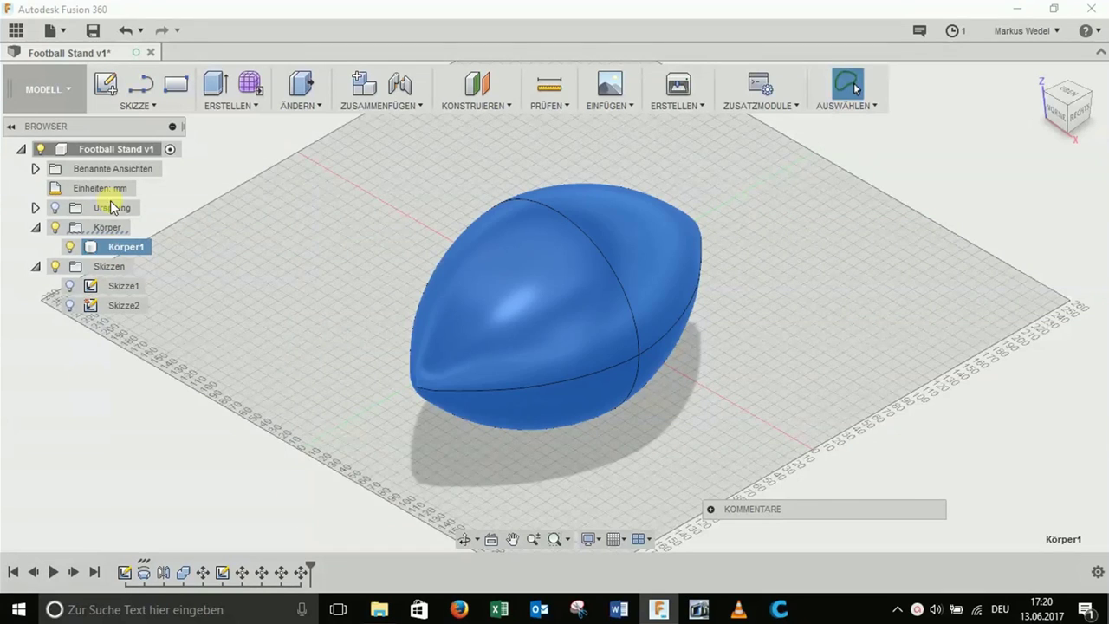
right_click(111, 246)
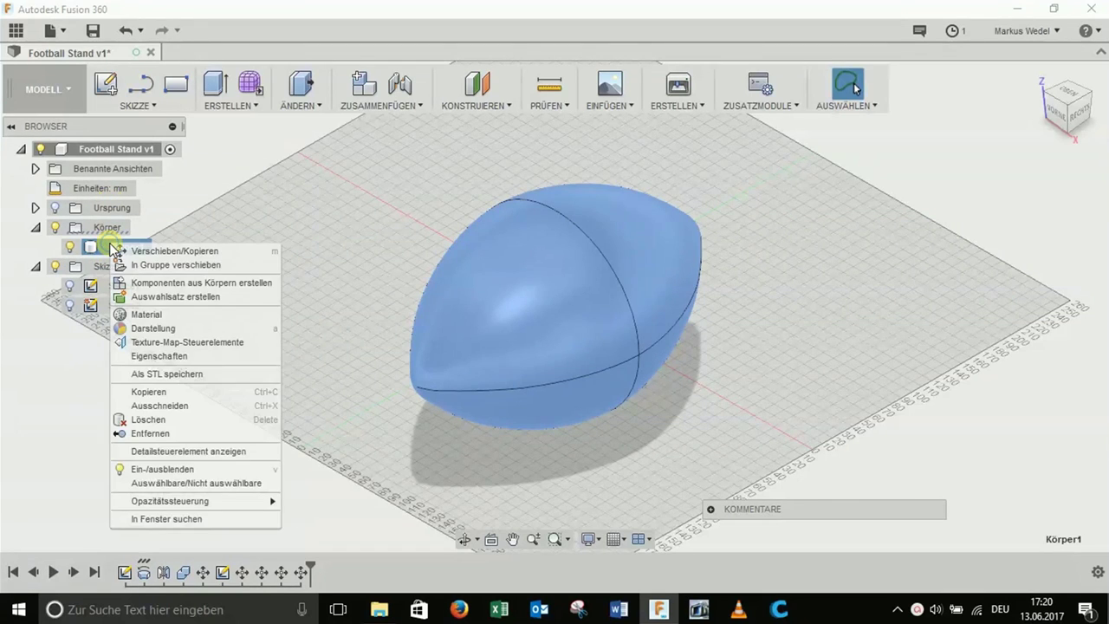
click(172, 251)
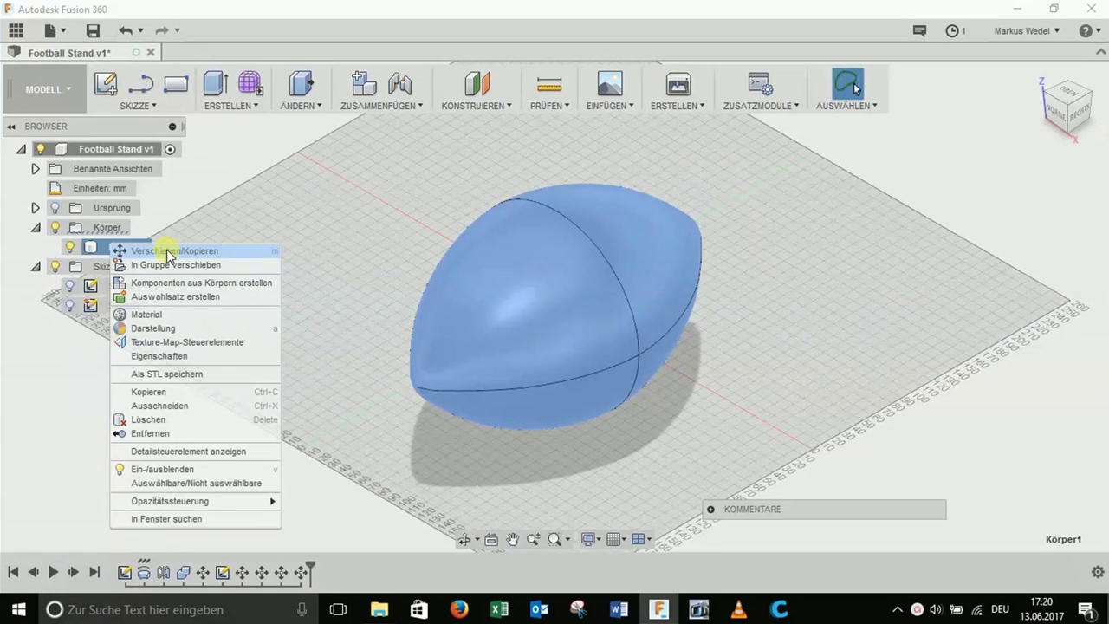
click(168, 251)
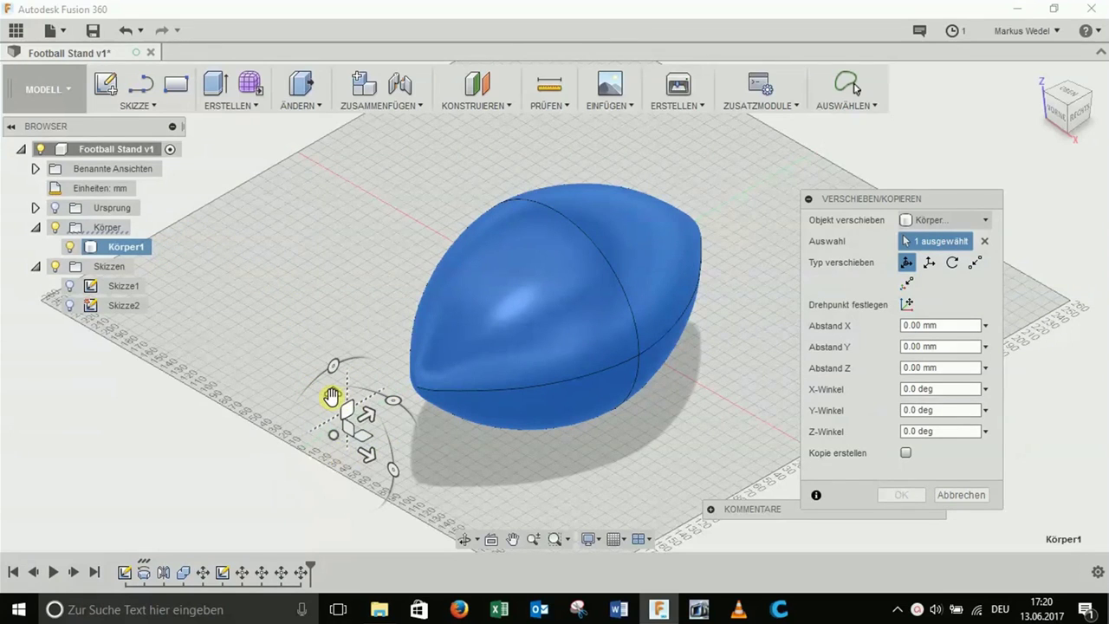
click(333, 399)
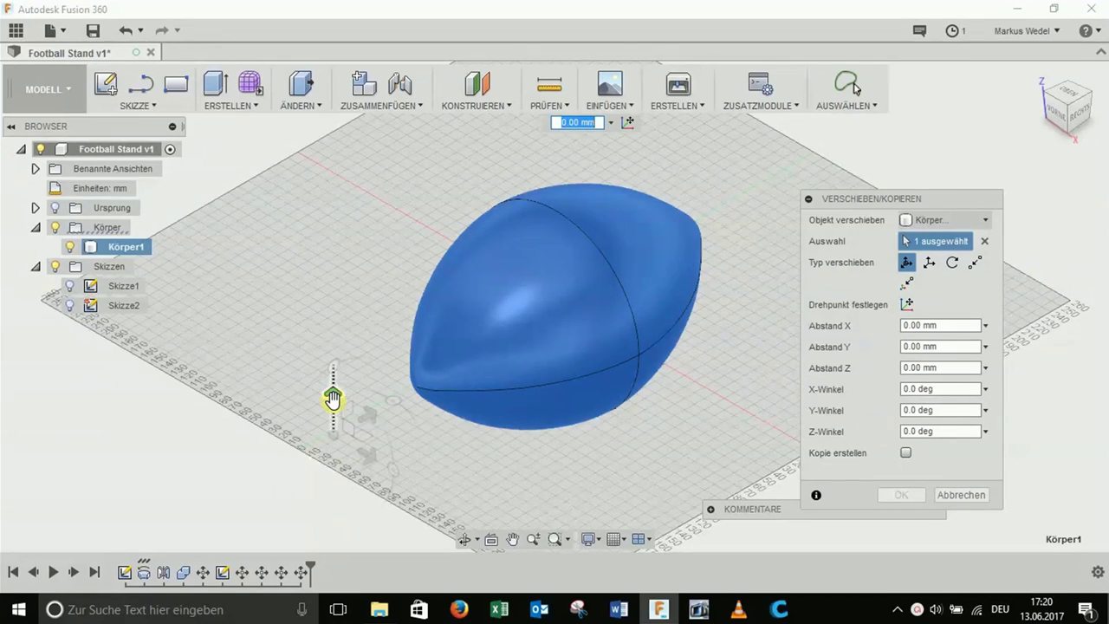
drag(333, 399, 335, 317)
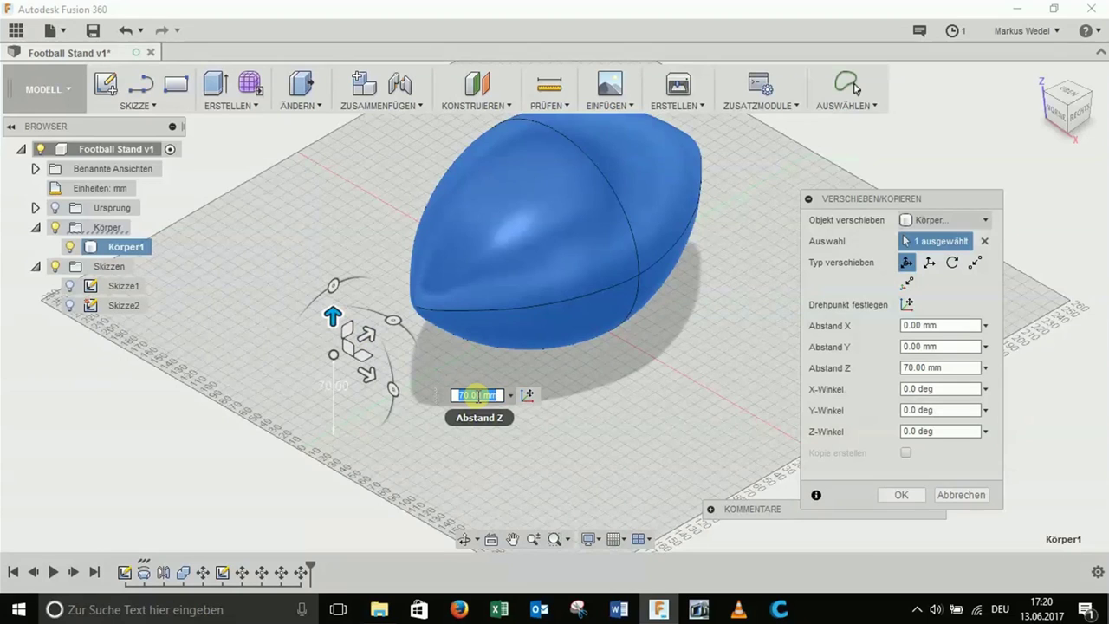
text(200)
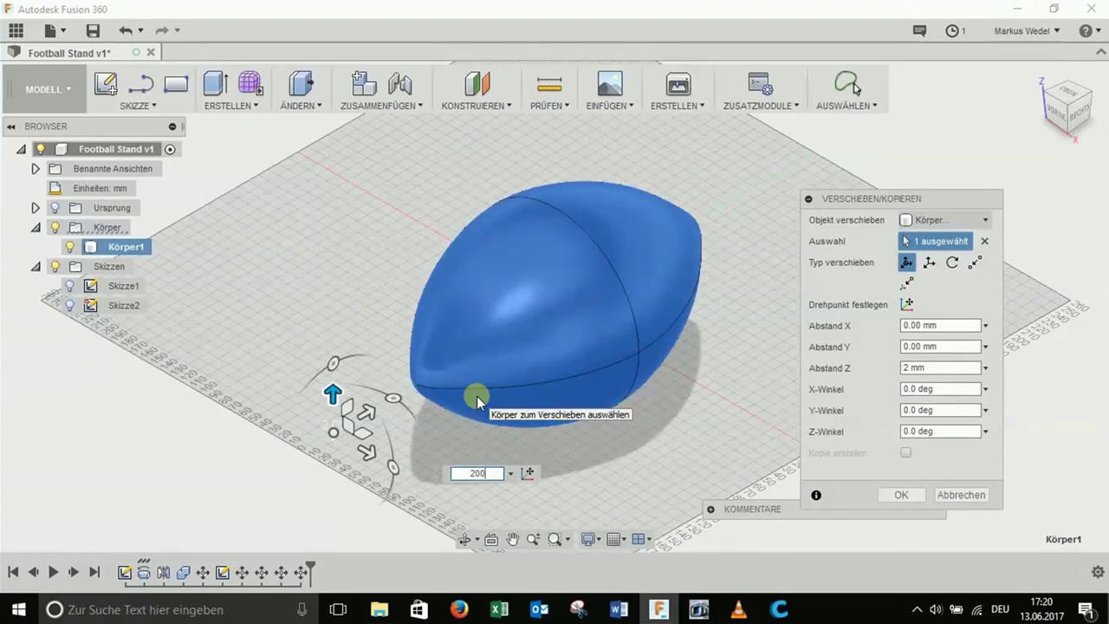
key(Return)
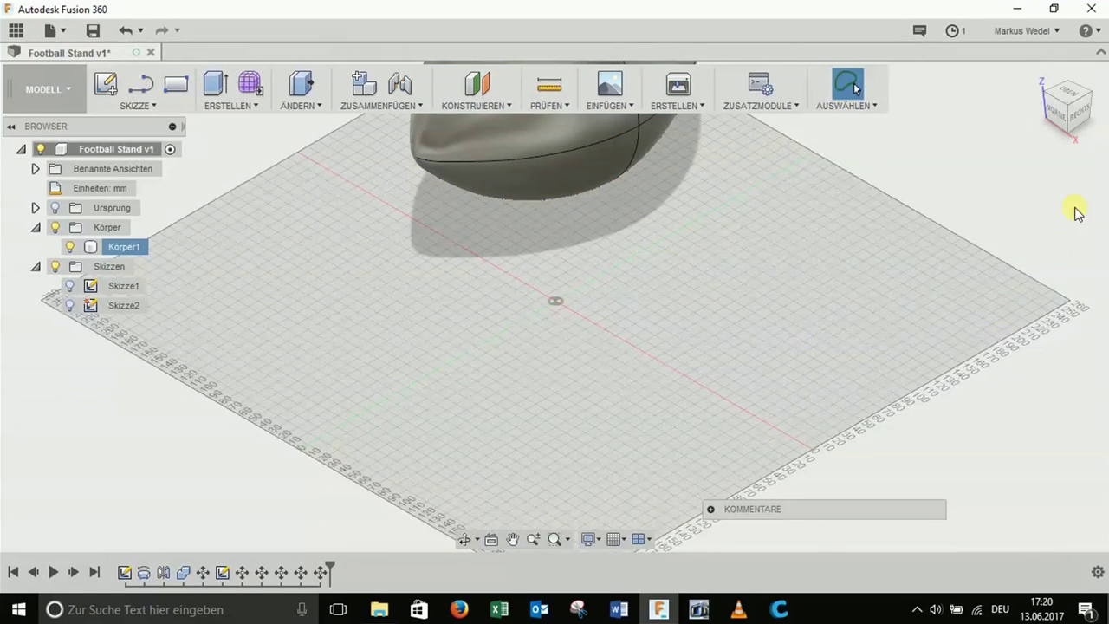
click(1081, 114)
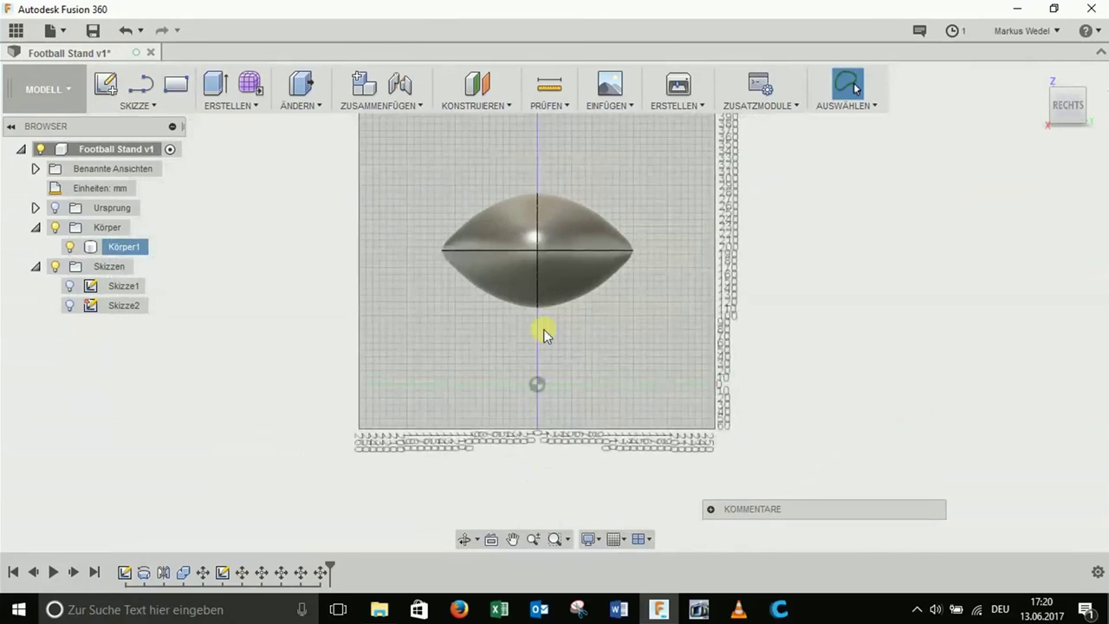
- Zoom on the raised football, return to the home view, and open the SKIZZE tools
scroll(544, 325, up, 1)
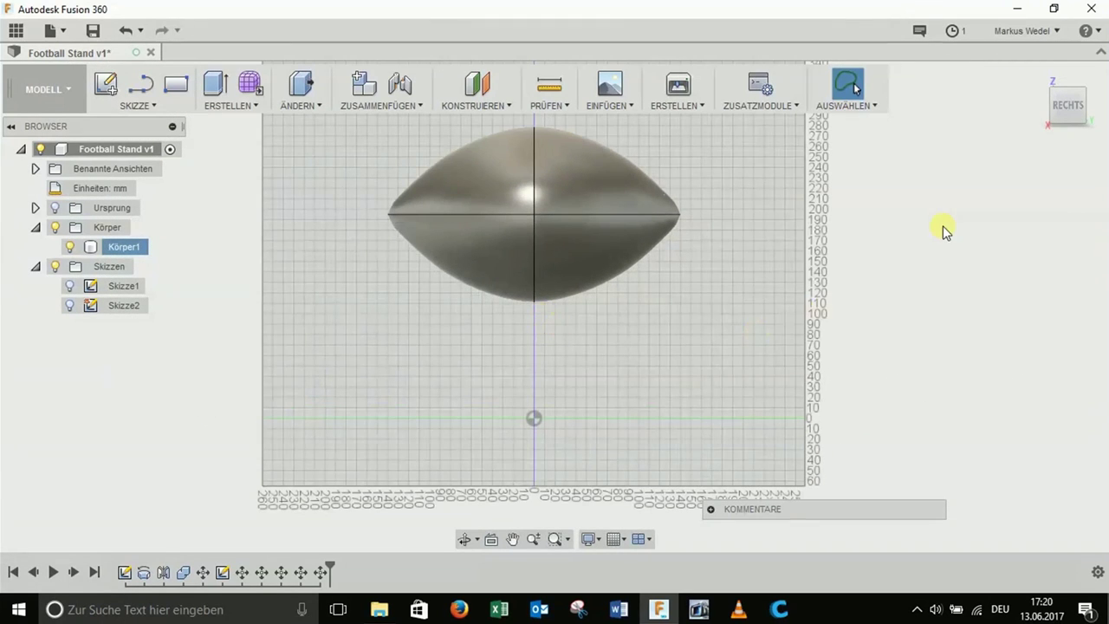
click(1037, 76)
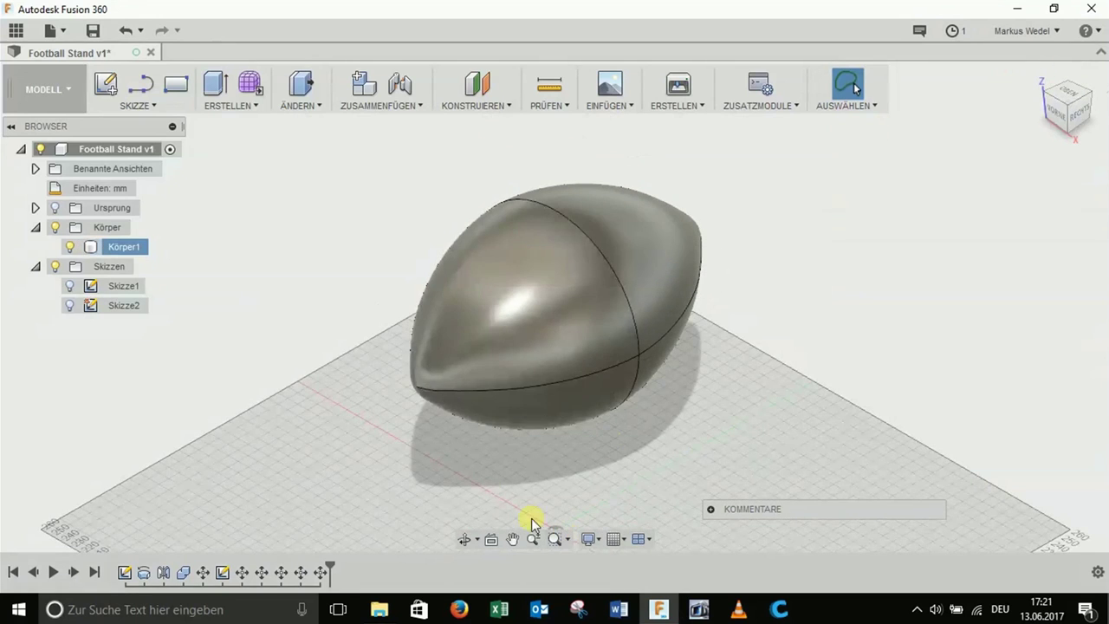
scroll(364, 374, down, 2)
scroll(508, 508, up, 2)
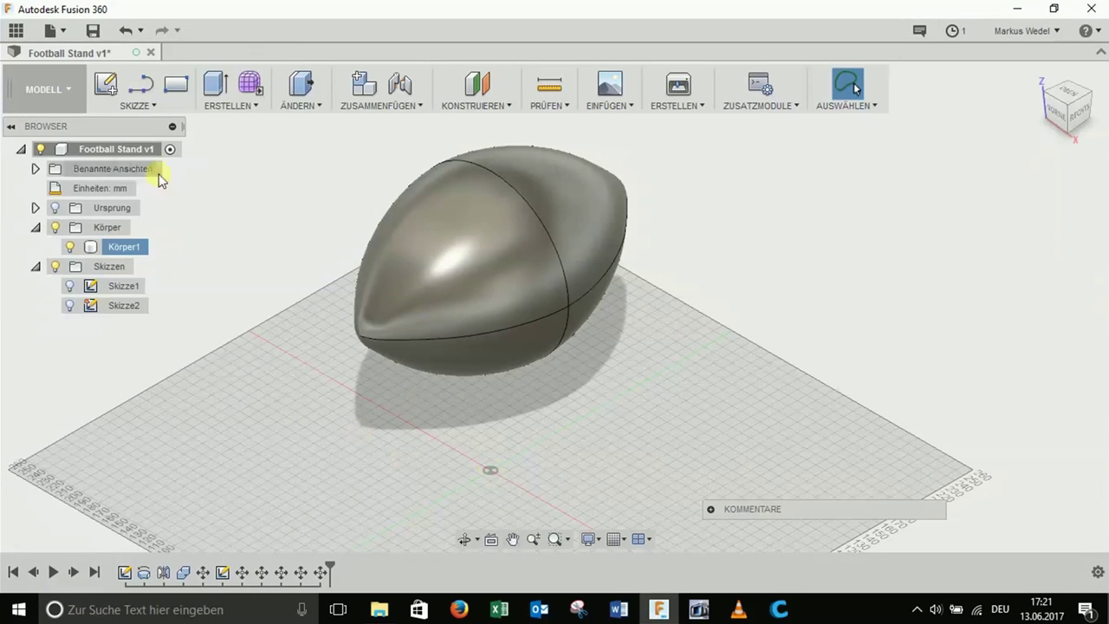
click(137, 105)
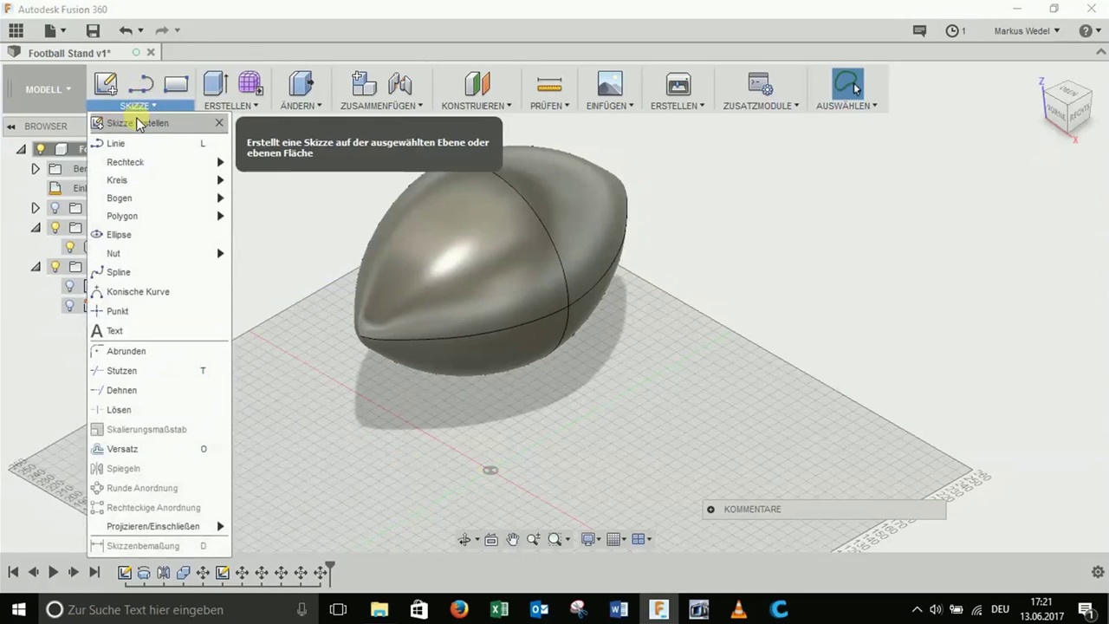
- Start a new sketch on the XY ground plane and hide the football body Körper1
click(137, 123)
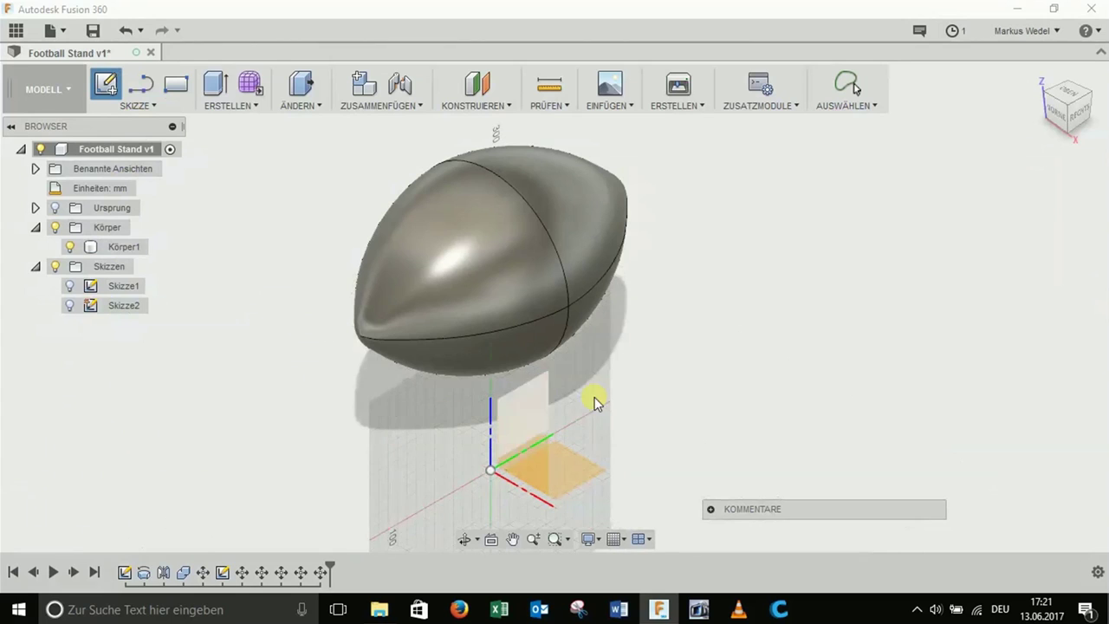
click(579, 471)
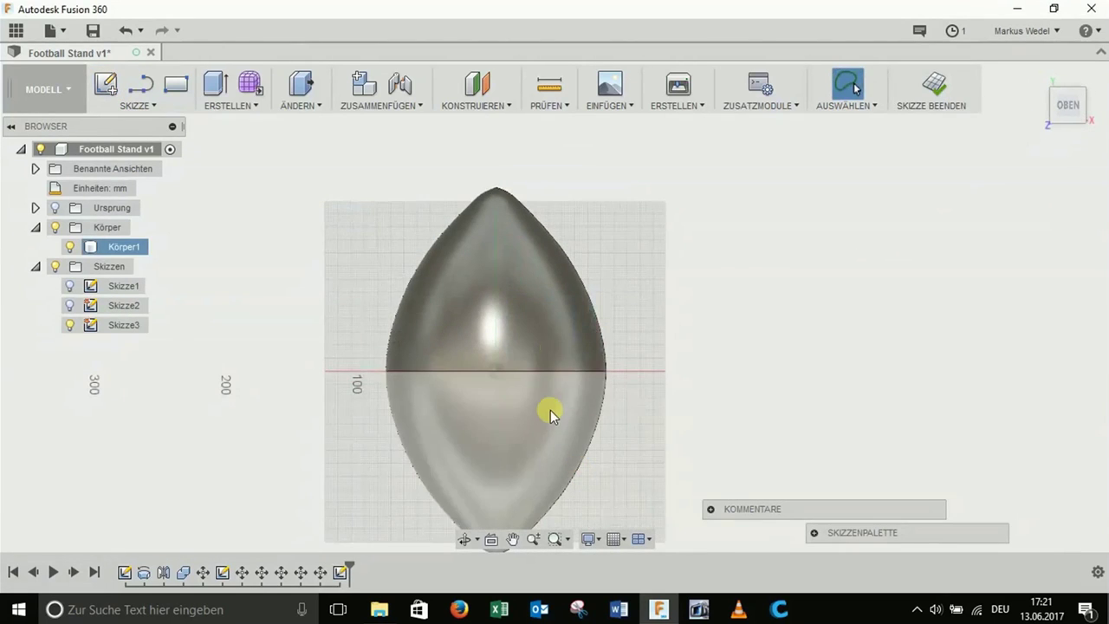
key(Escape)
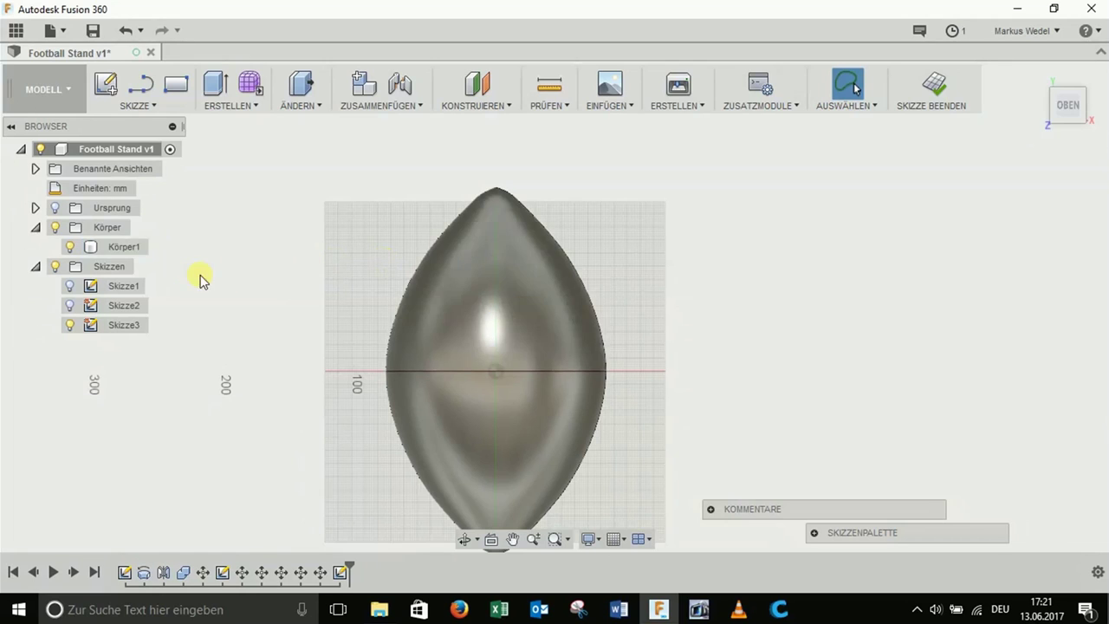
click(100, 248)
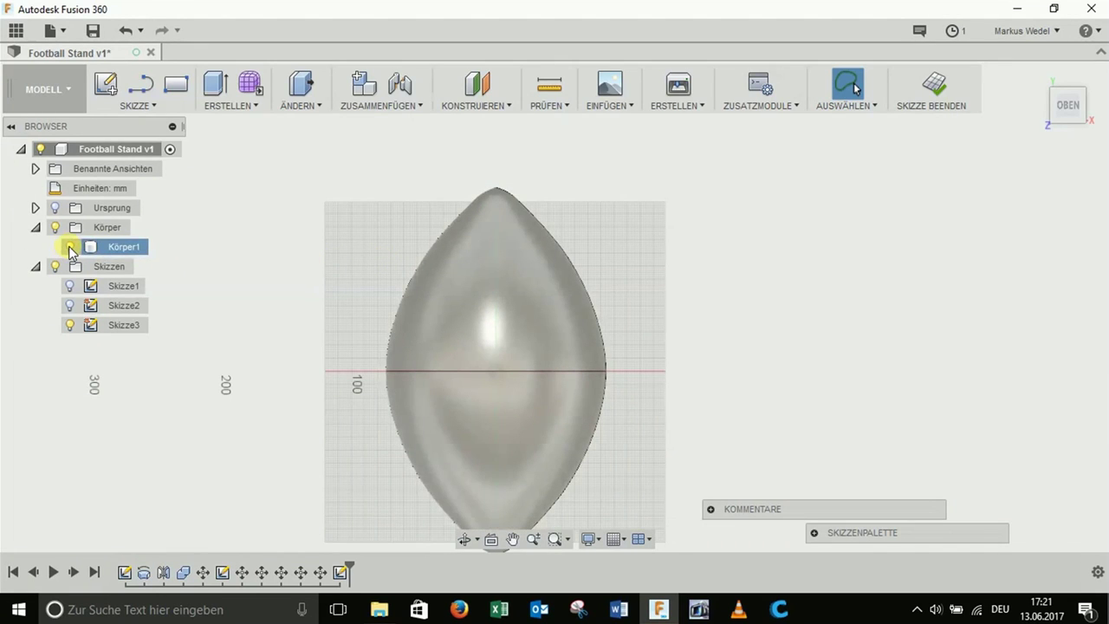
click(68, 246)
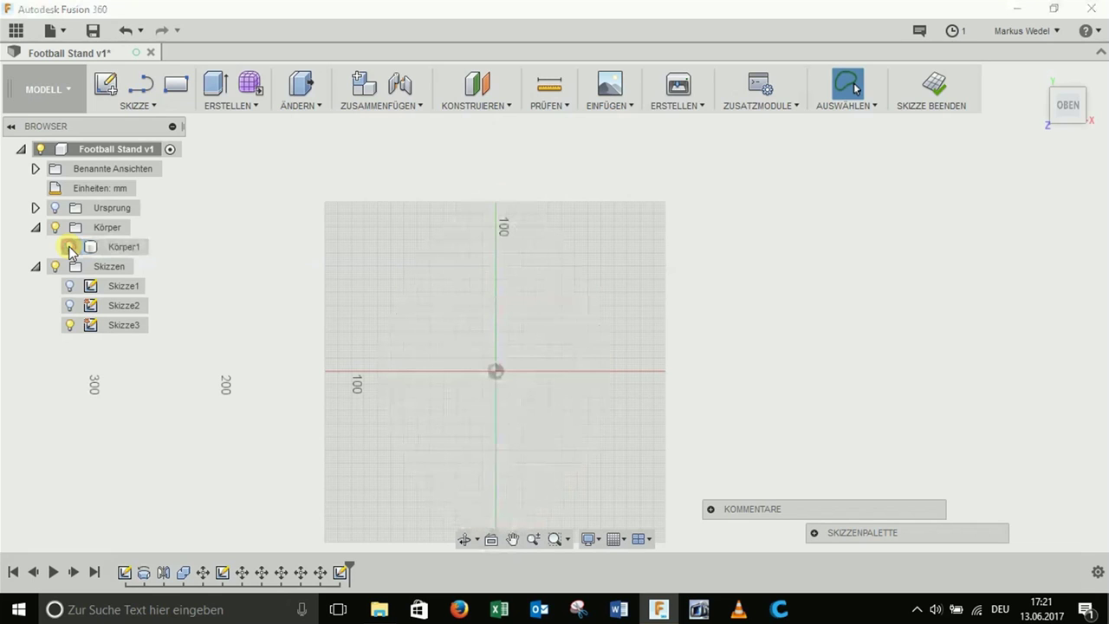
- Draw a 110 mm diameter centre-diameter circle at the origin and finish the sketch
click(135, 106)
mouse_move(156, 180)
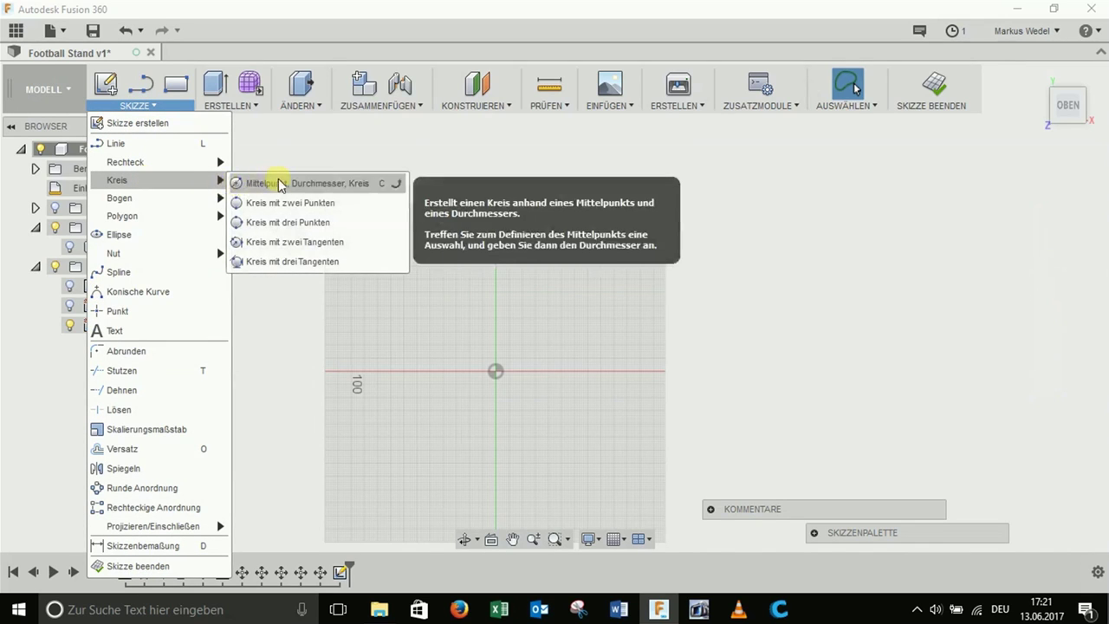
click(280, 183)
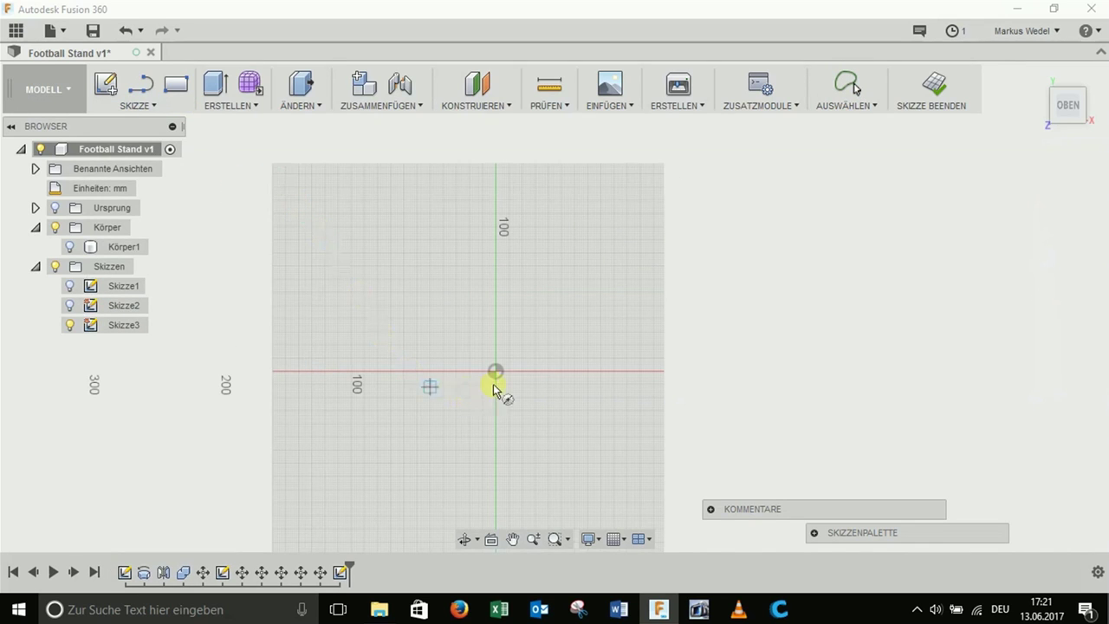
click(496, 372)
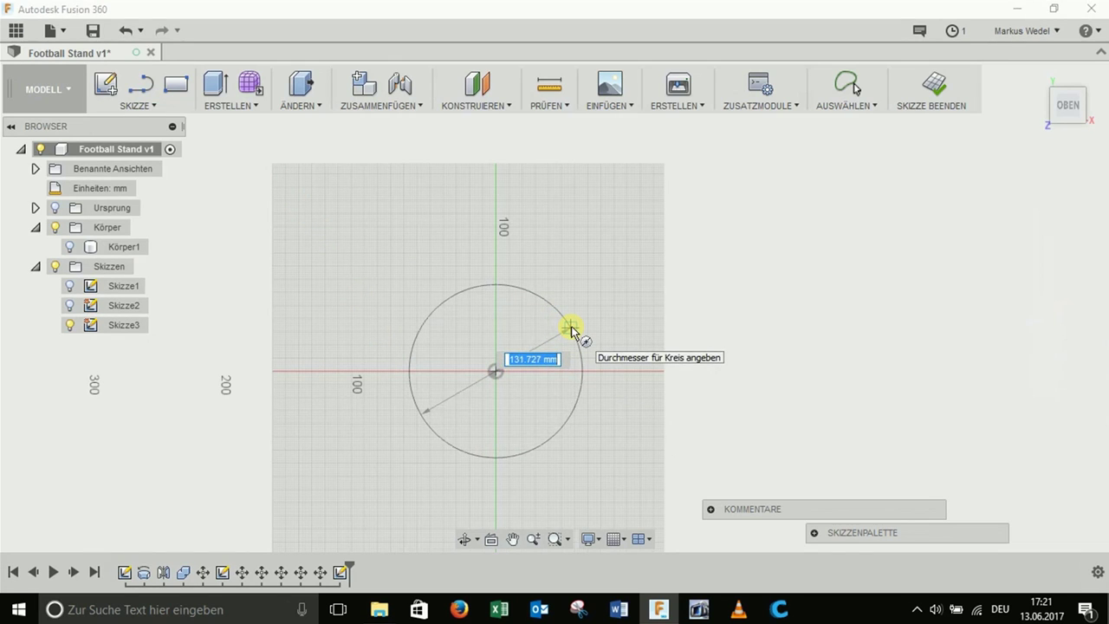
text(110)
key(Tab)
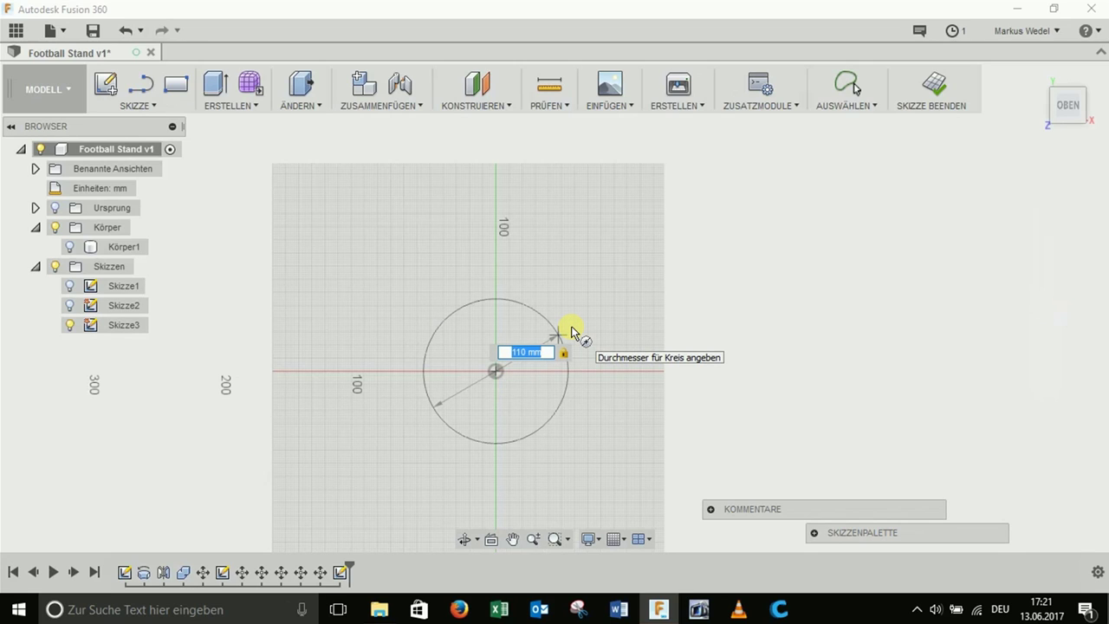
key(Return)
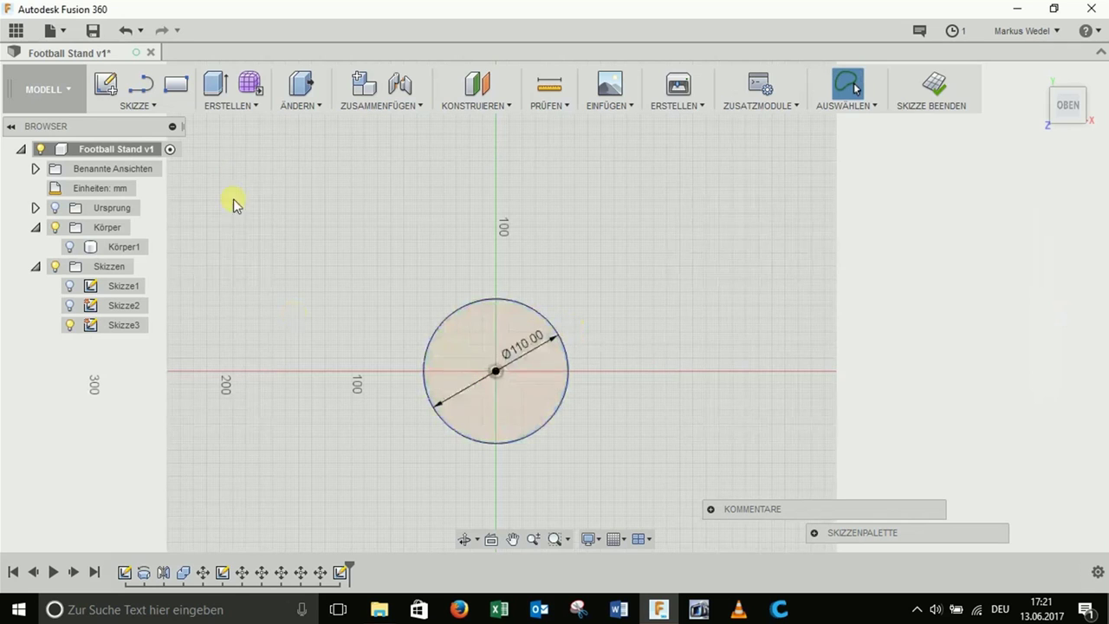
click(136, 107)
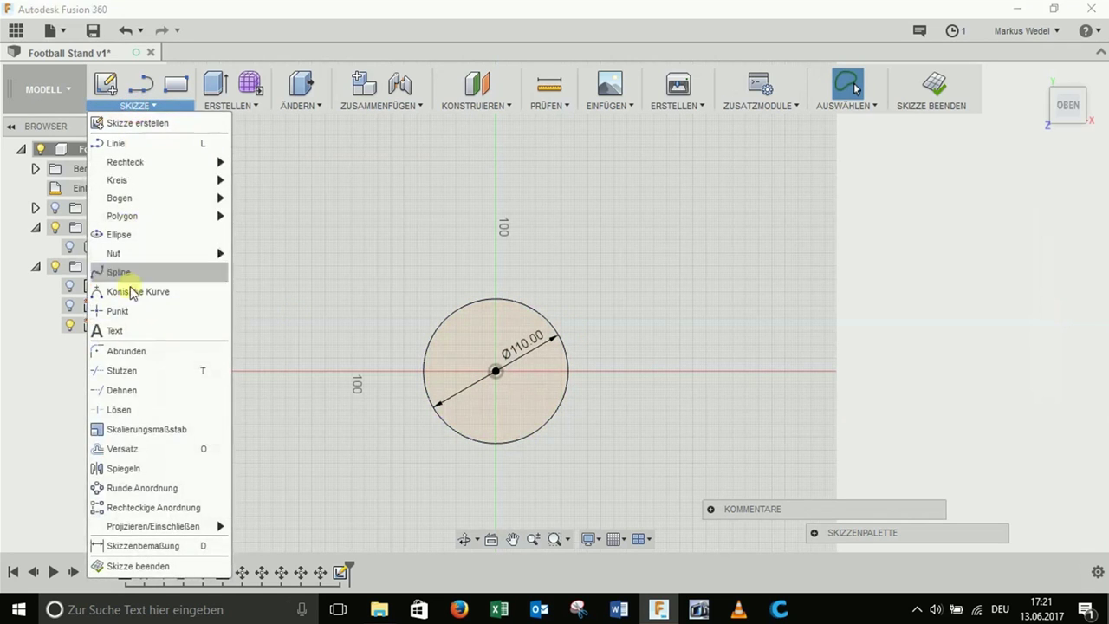
click(151, 566)
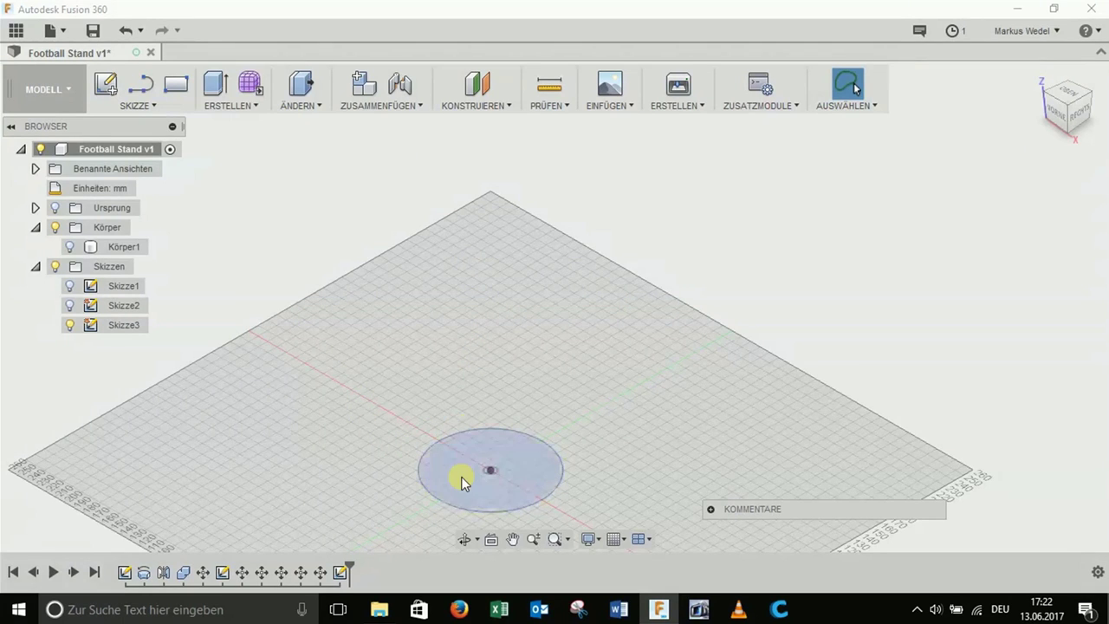
- Extrude the 110 mm circle 30 mm upward into a new base disc body, Körper4
click(224, 106)
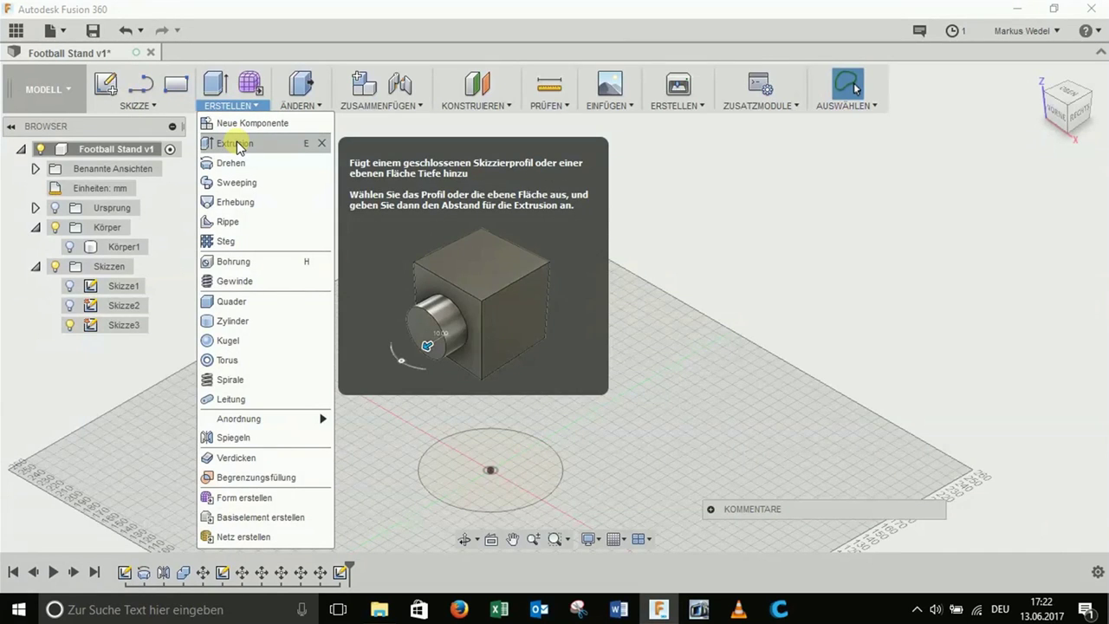
click(238, 145)
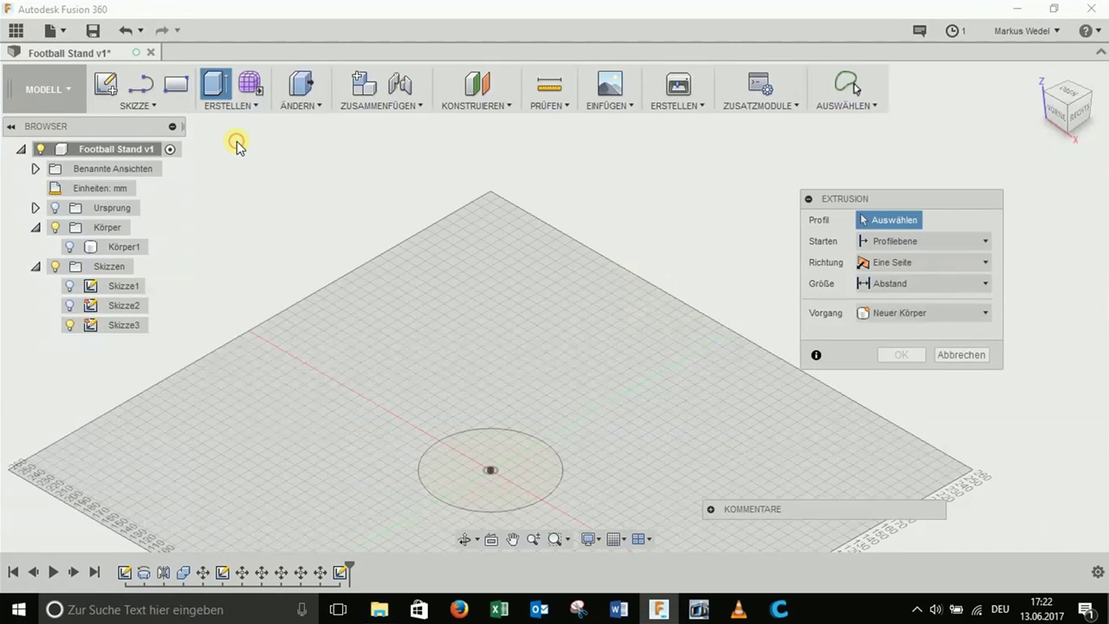
click(451, 473)
drag(490, 457, 492, 425)
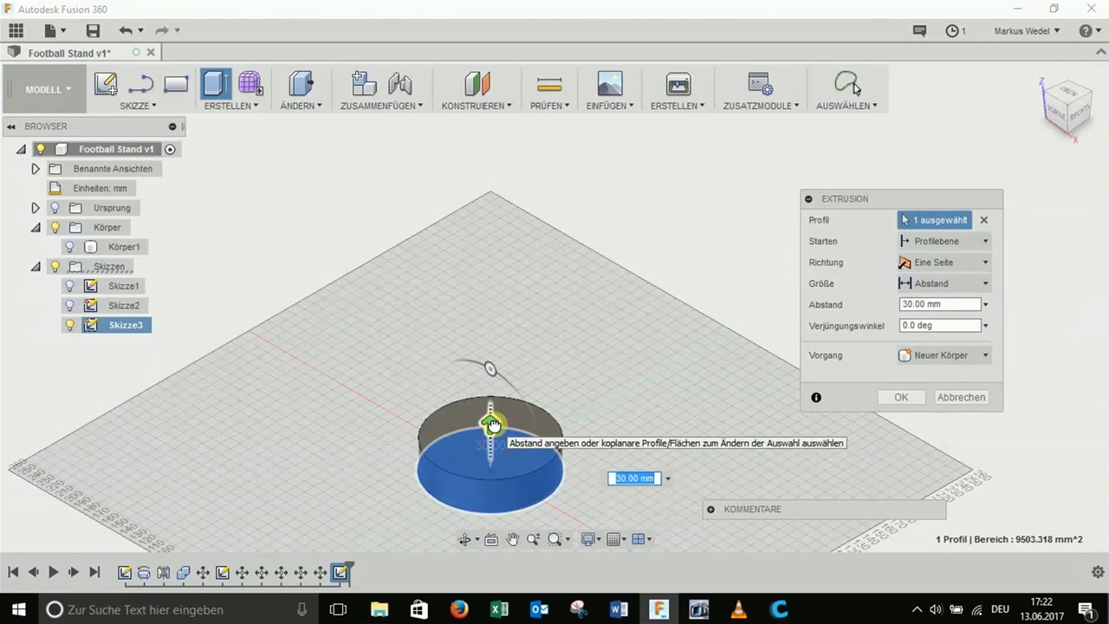
text(30)
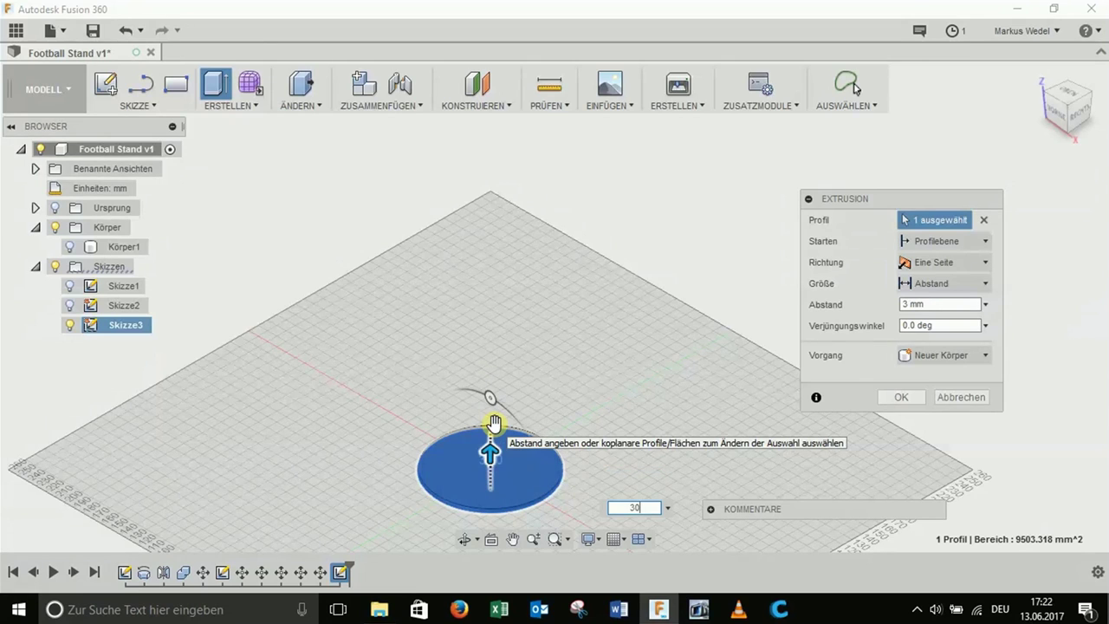
key(Return)
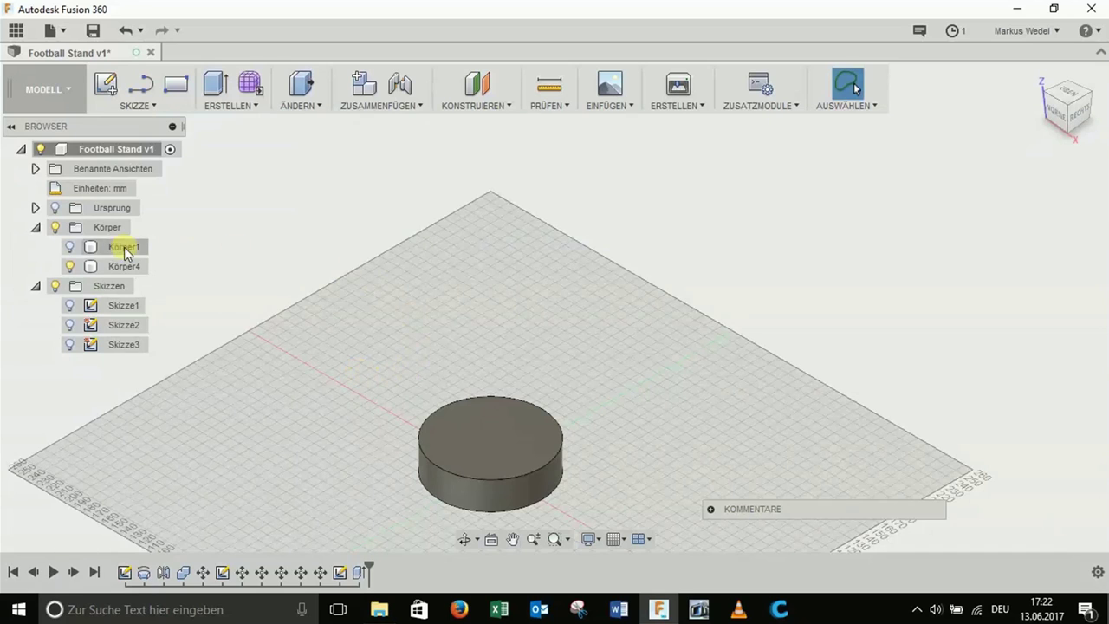
click(71, 250)
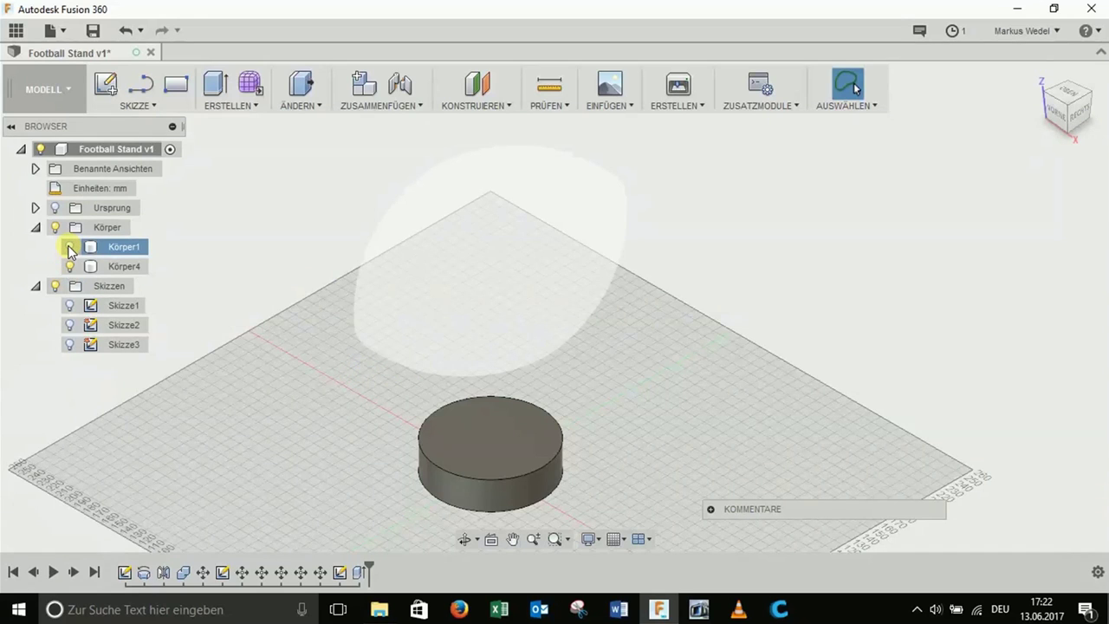
- Show the football again and drag it down toward the stand in the right view
click(71, 249)
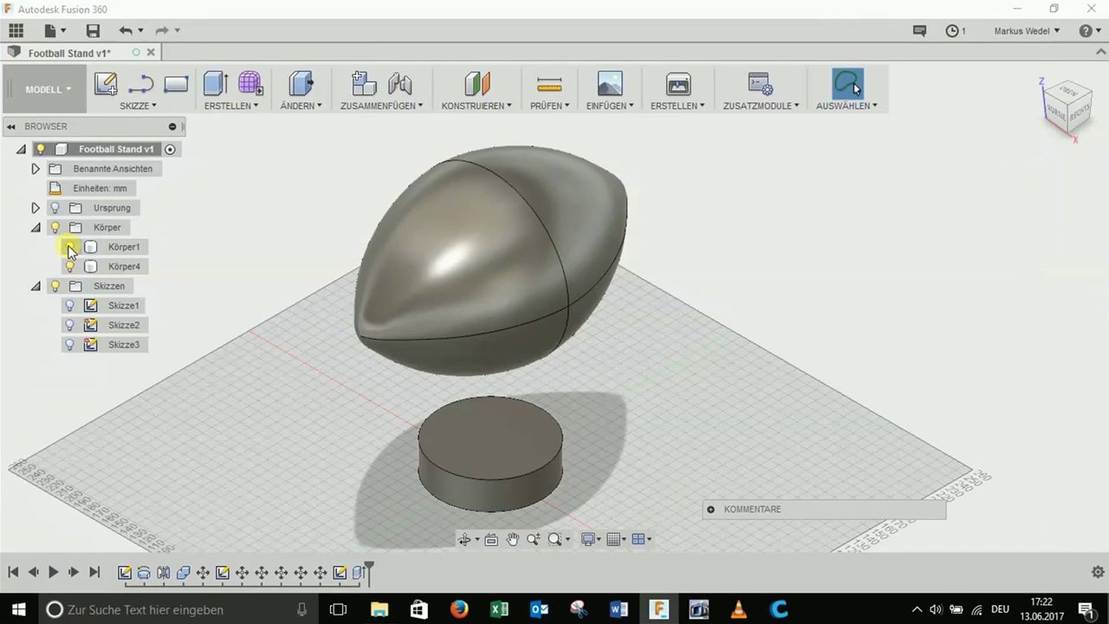
click(1075, 111)
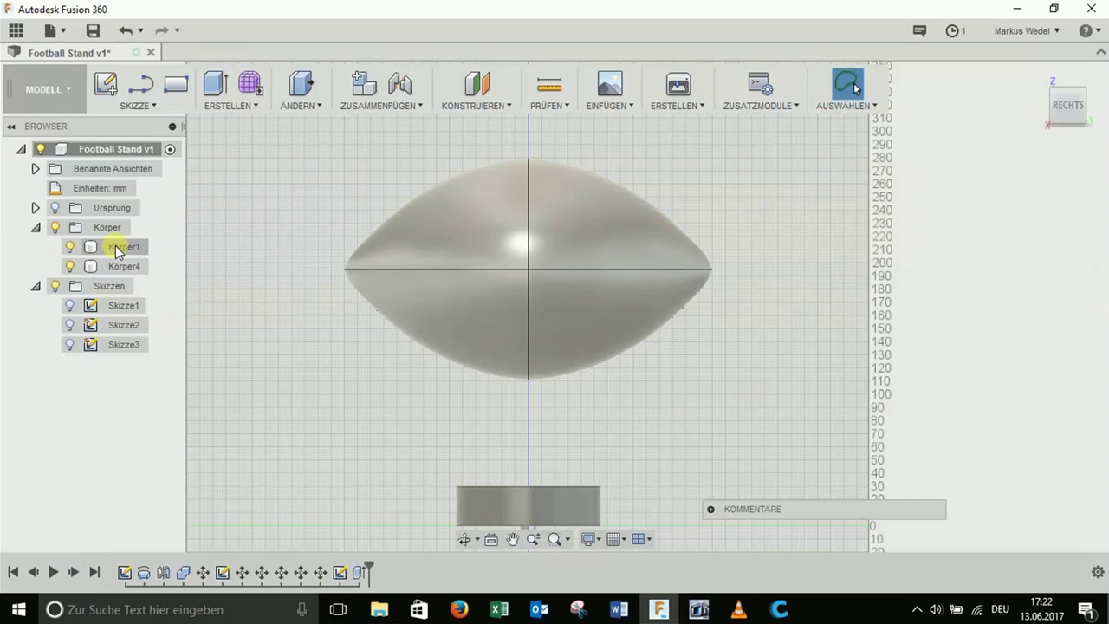
right_click(118, 250)
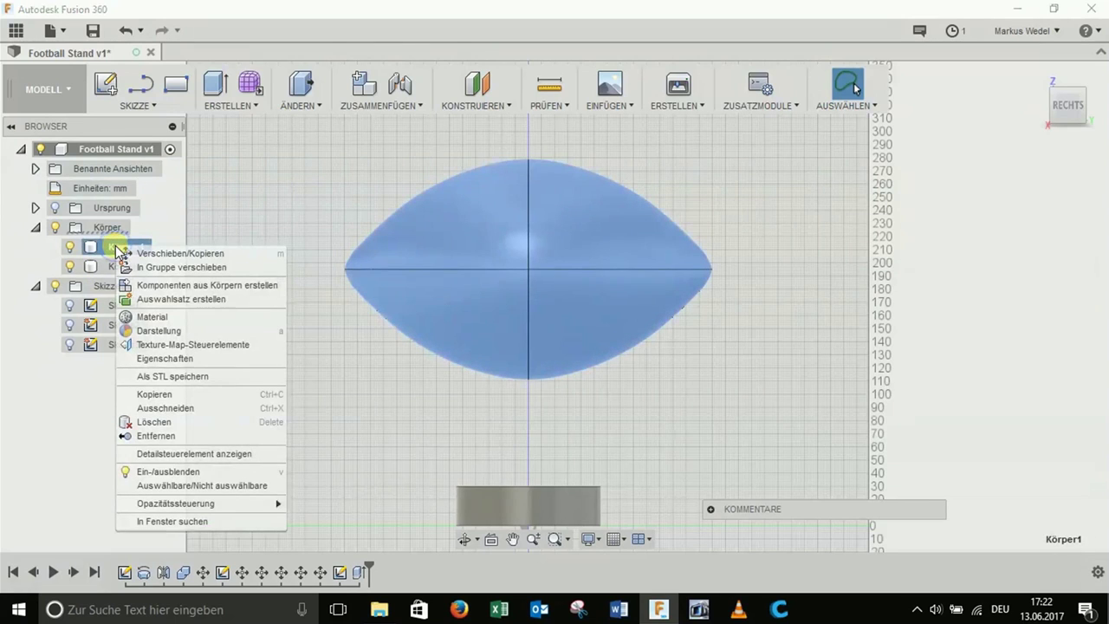
click(170, 254)
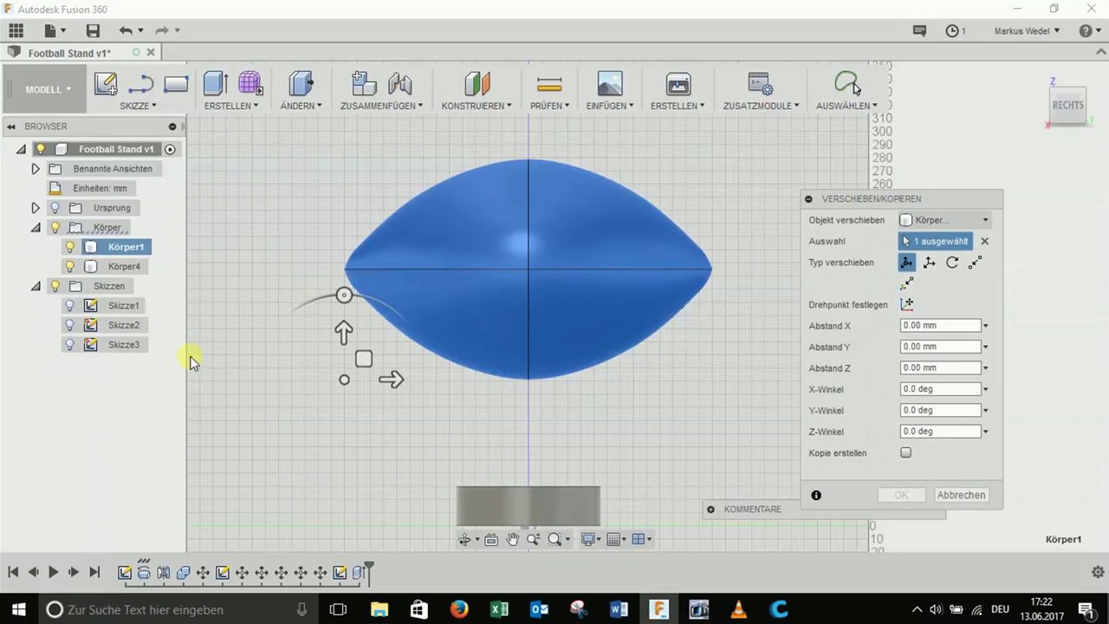
drag(345, 335, 363, 470)
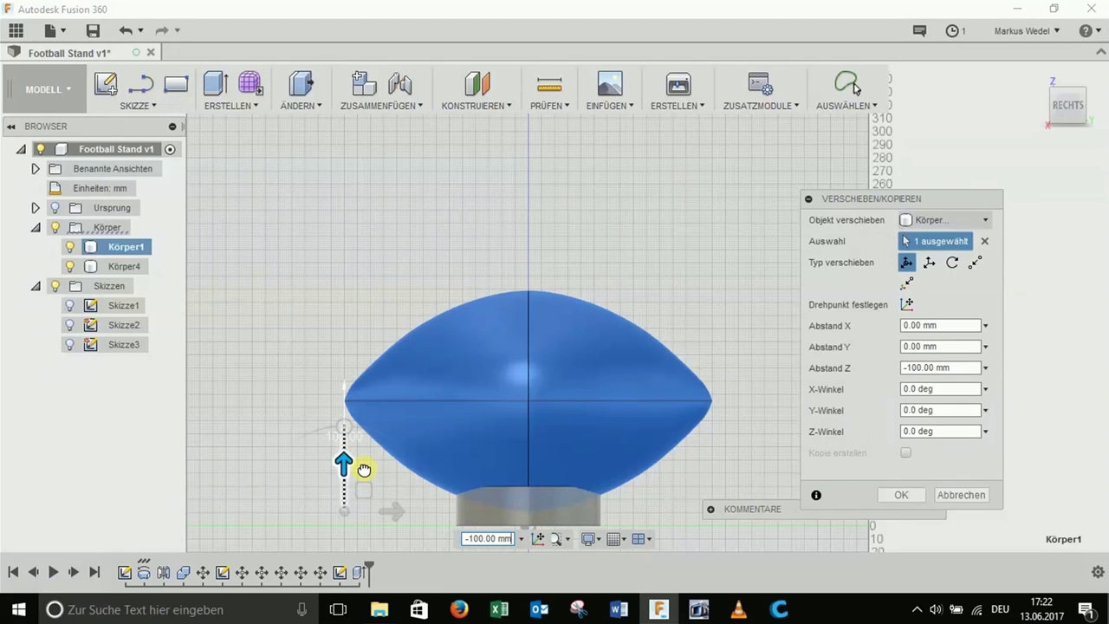
mouse_move(363, 469)
mouse_down()
mouse_move(366, 489)
mouse_move(371, 479)
mouse_up()
drag(371, 479, 371, 481)
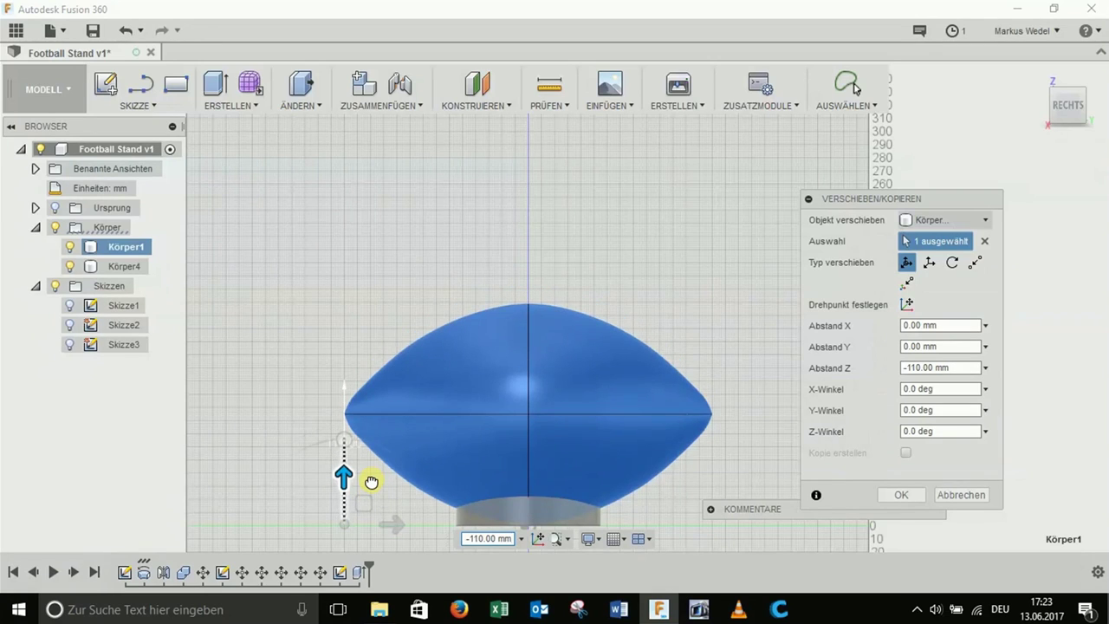
- Set the football's Z offset to exactly -105 mm and confirm the move
scroll(544, 518, up, 5)
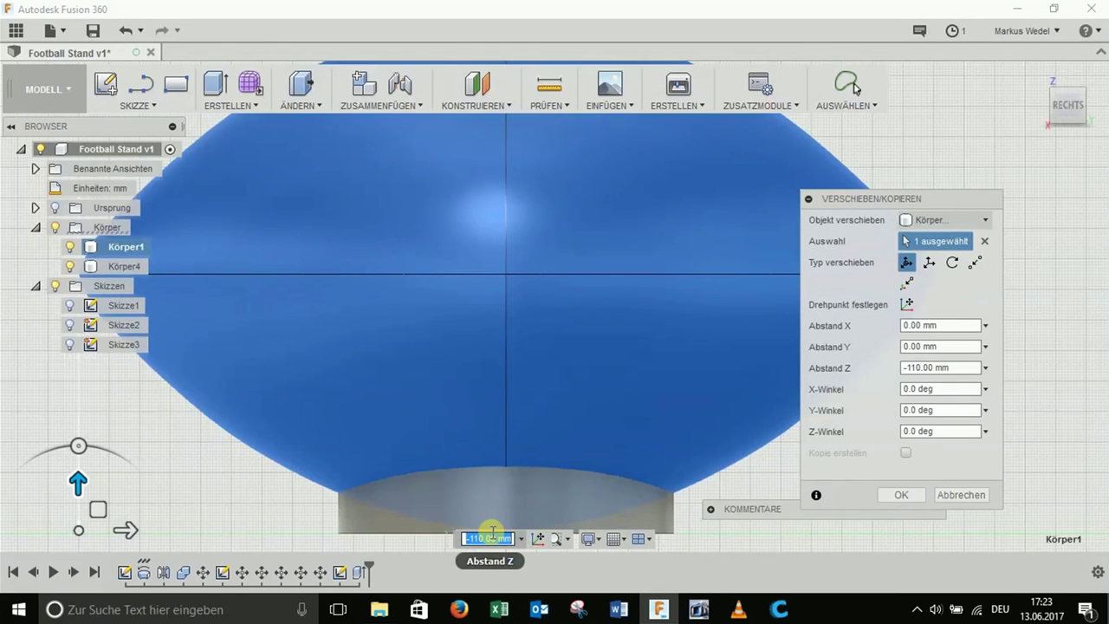
drag(474, 534, 488, 539)
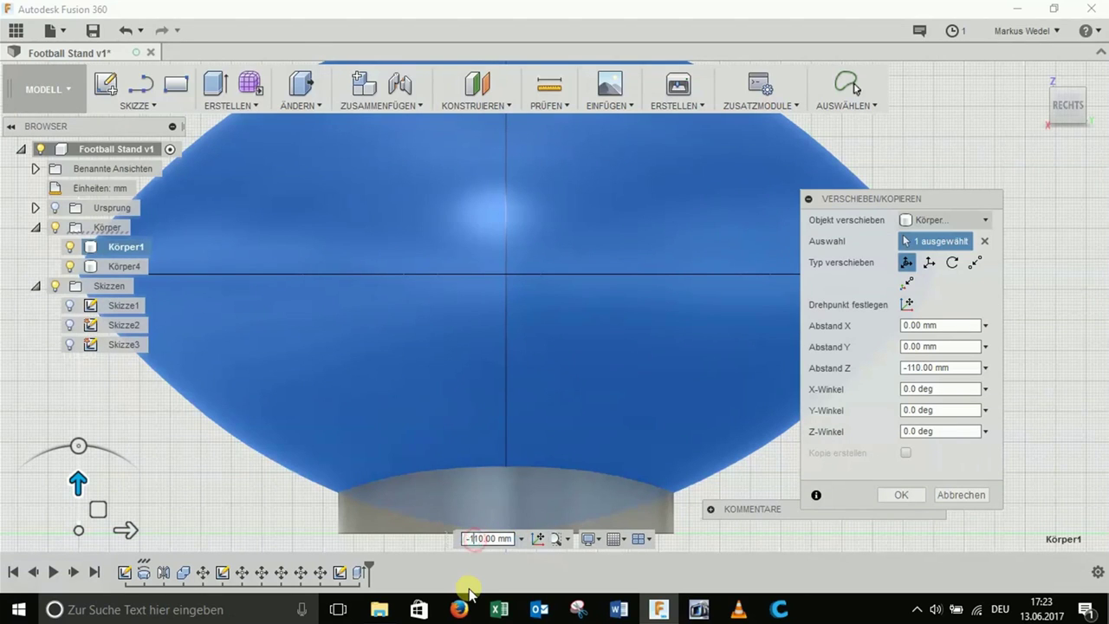
key(BackSpace)
text(0)
key(Return)
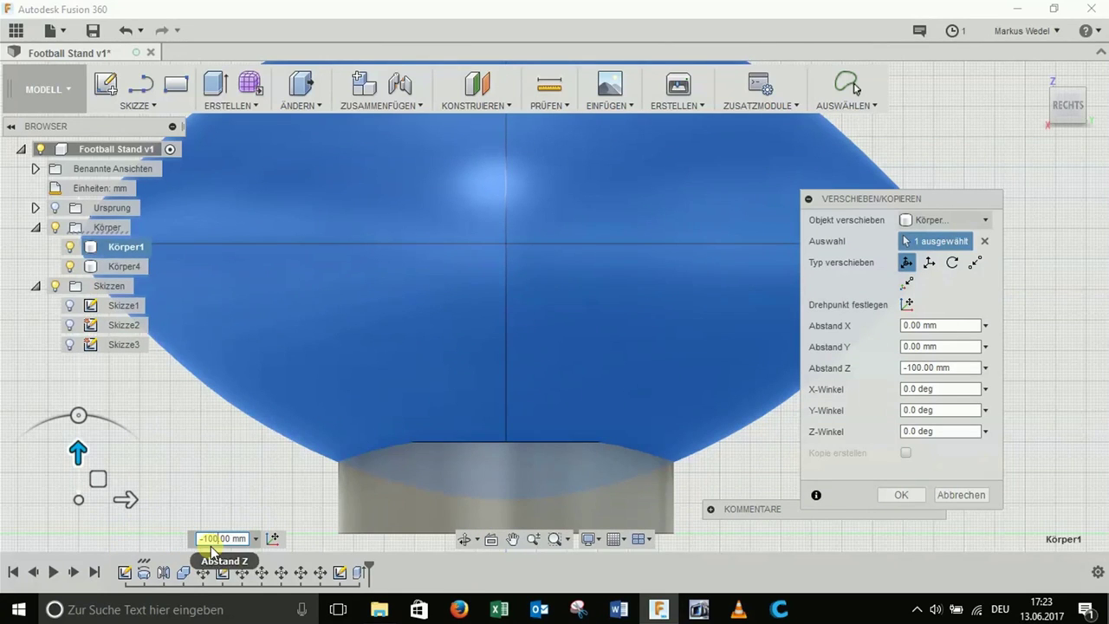
text(-105)
key(Return)
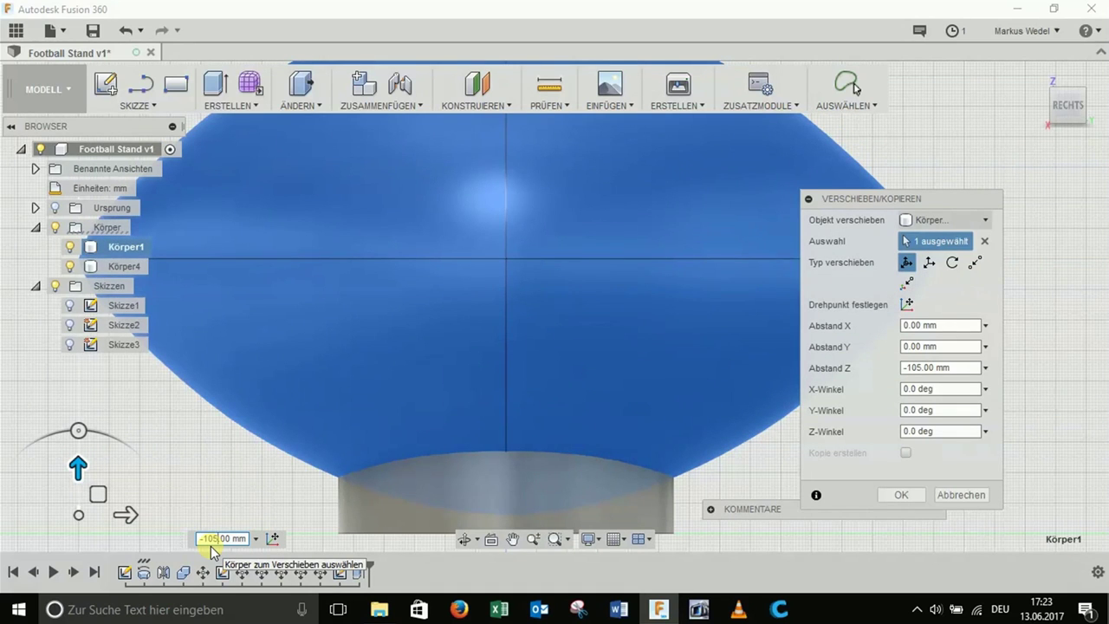
key(Return)
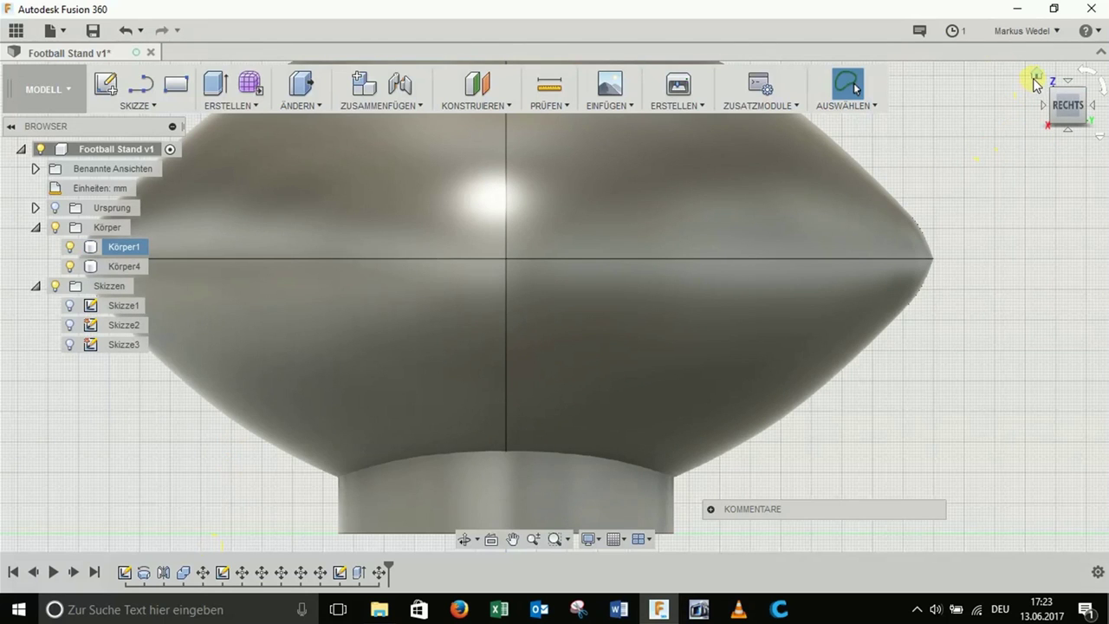
click(1029, 79)
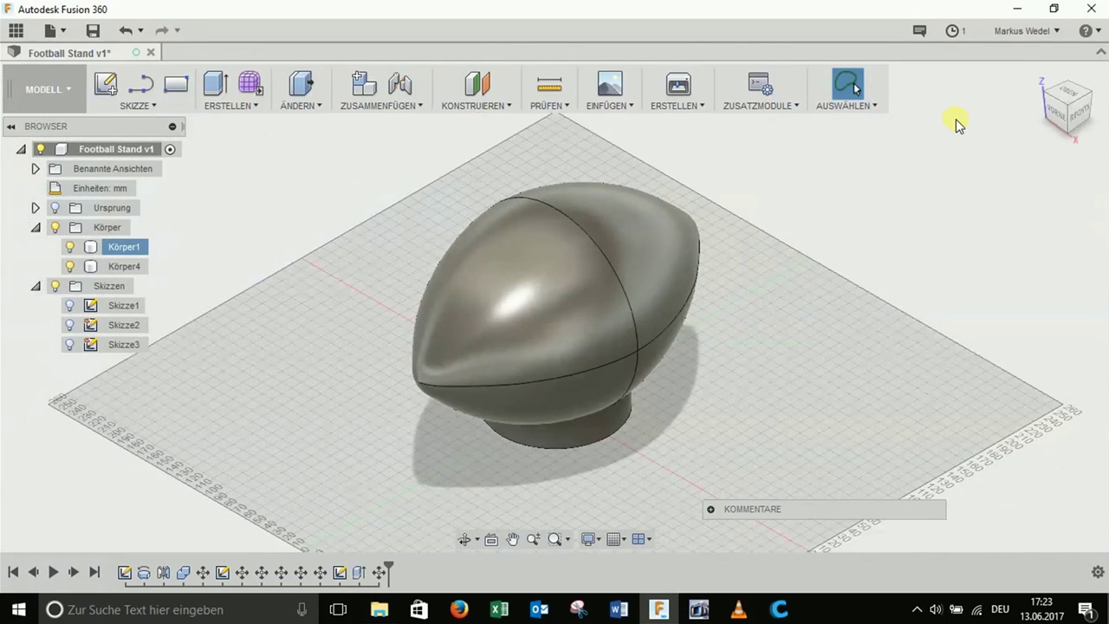
- View the football and stand from the right side and open the ÄNDERN menu
click(1078, 117)
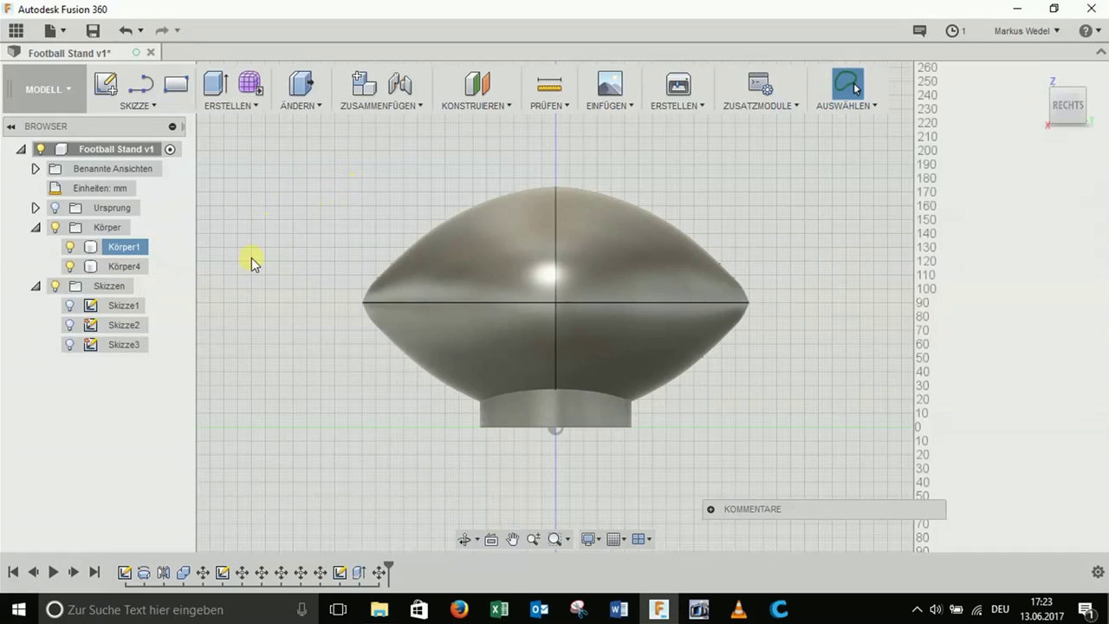
click(303, 103)
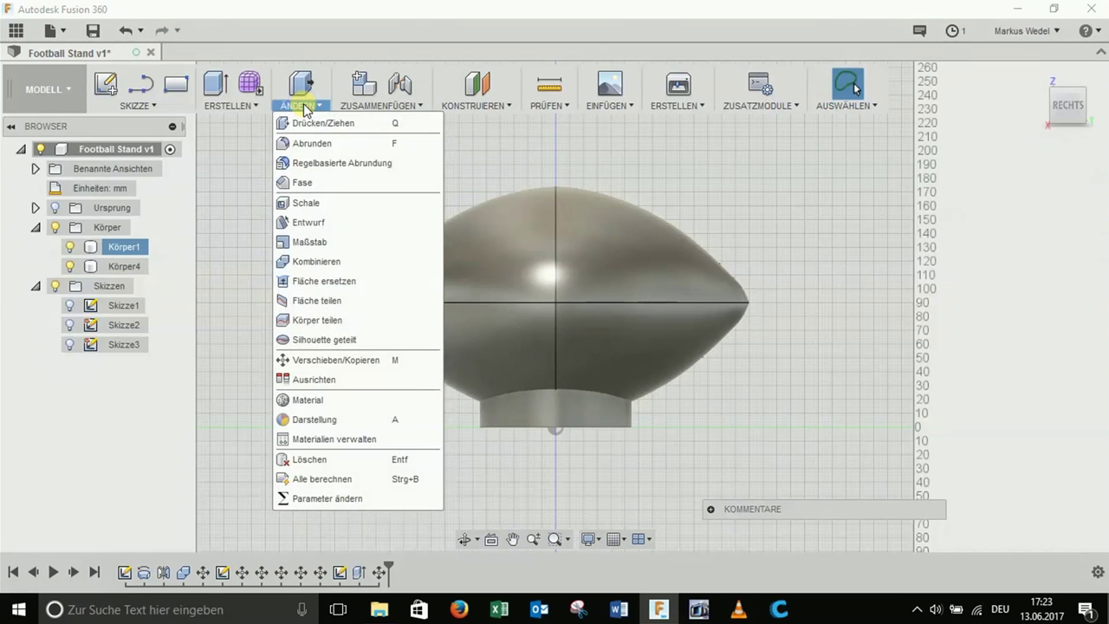
mouse_move(316, 261)
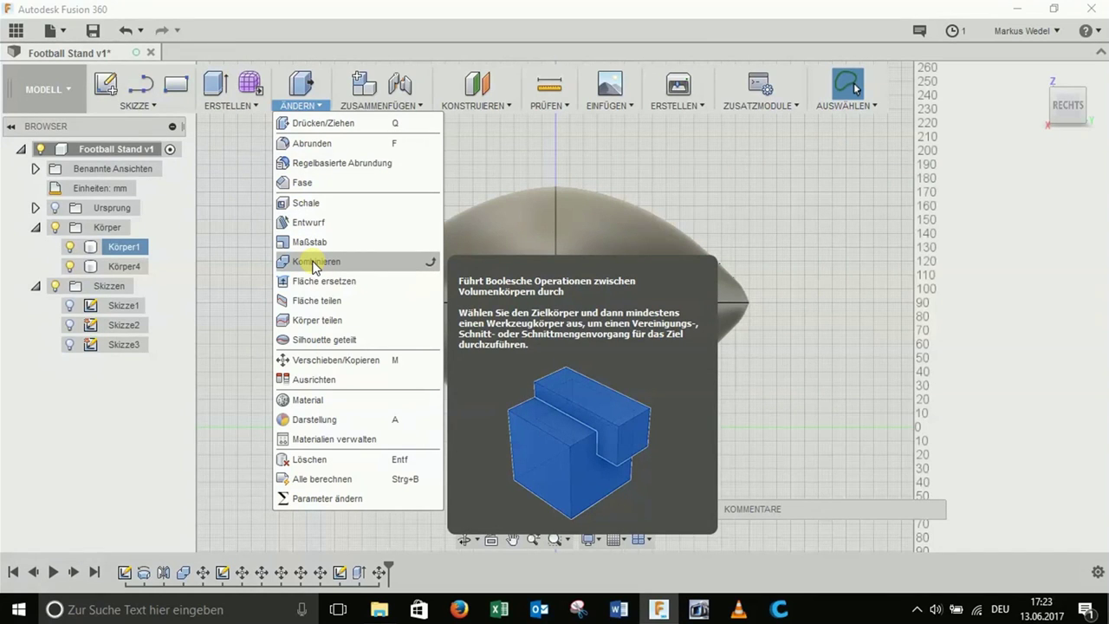
- Combine-cut the football out of the stand with Ausschneiden, keeping the football as a separate body
click(314, 266)
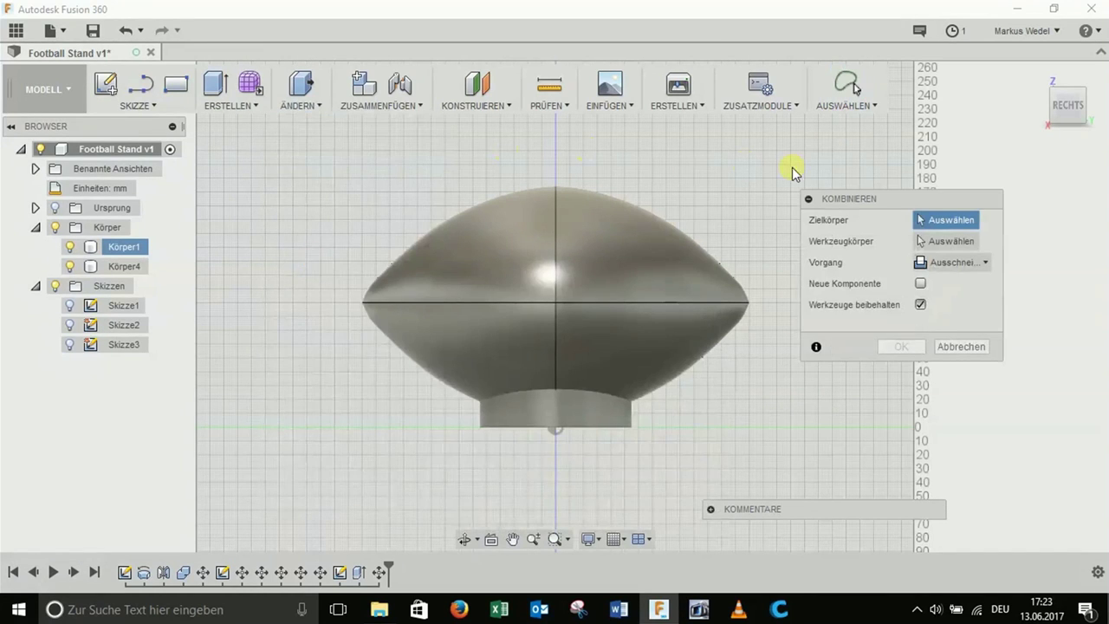
drag(930, 193, 922, 177)
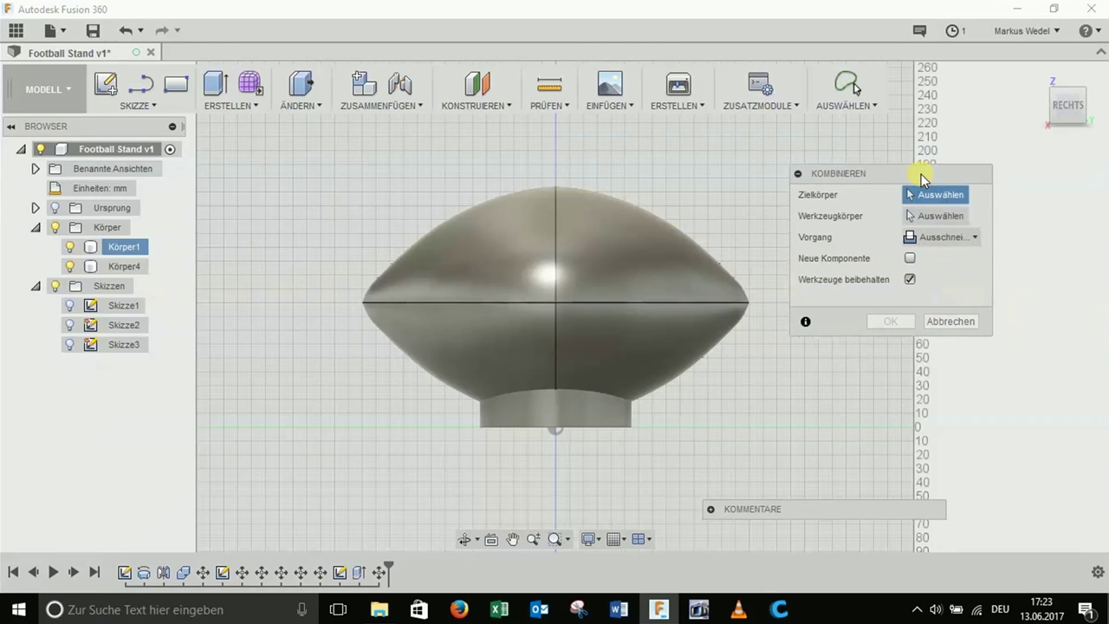
click(608, 419)
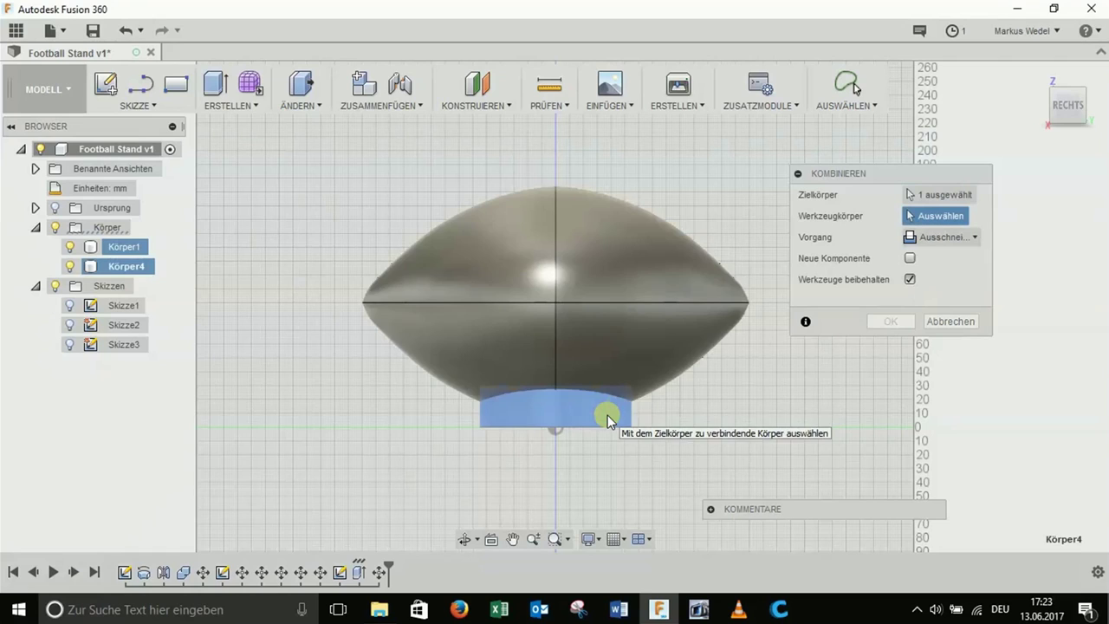
click(660, 326)
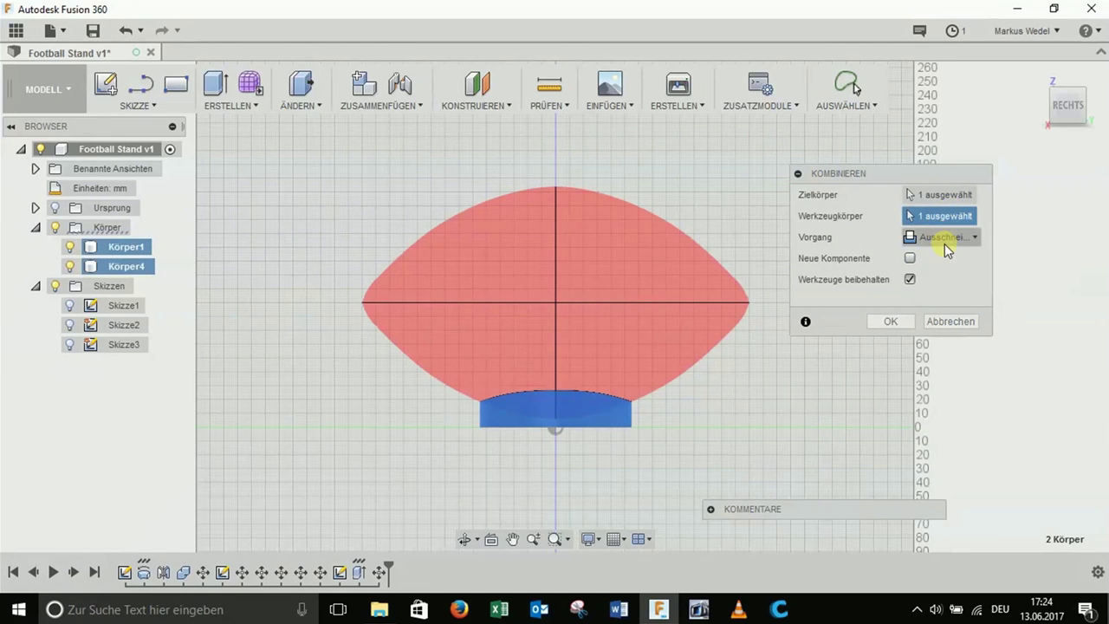
click(947, 238)
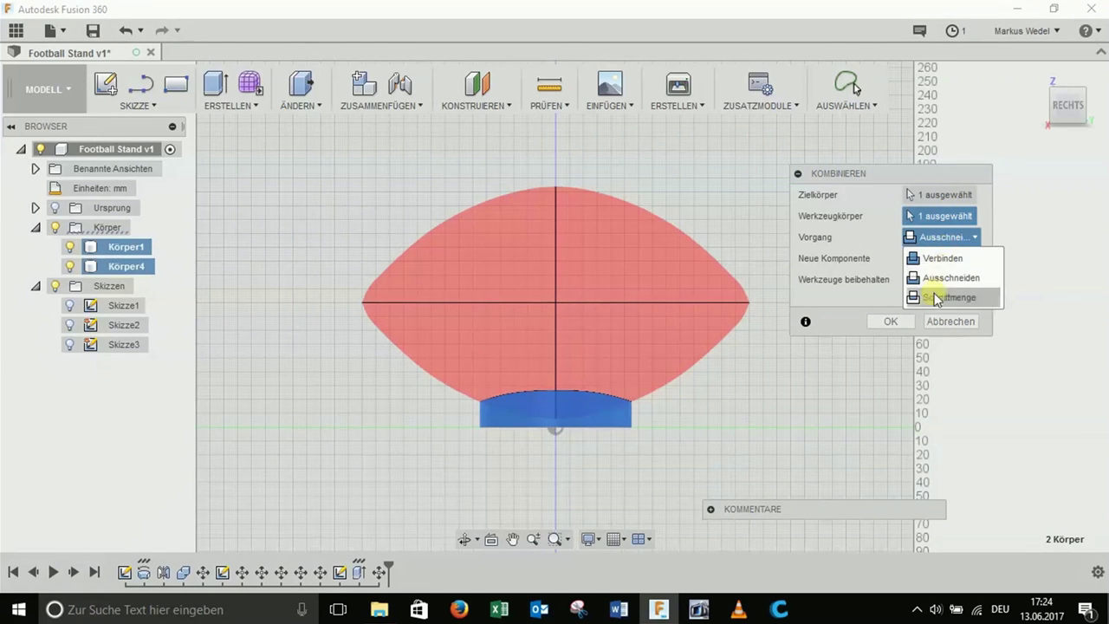
click(953, 280)
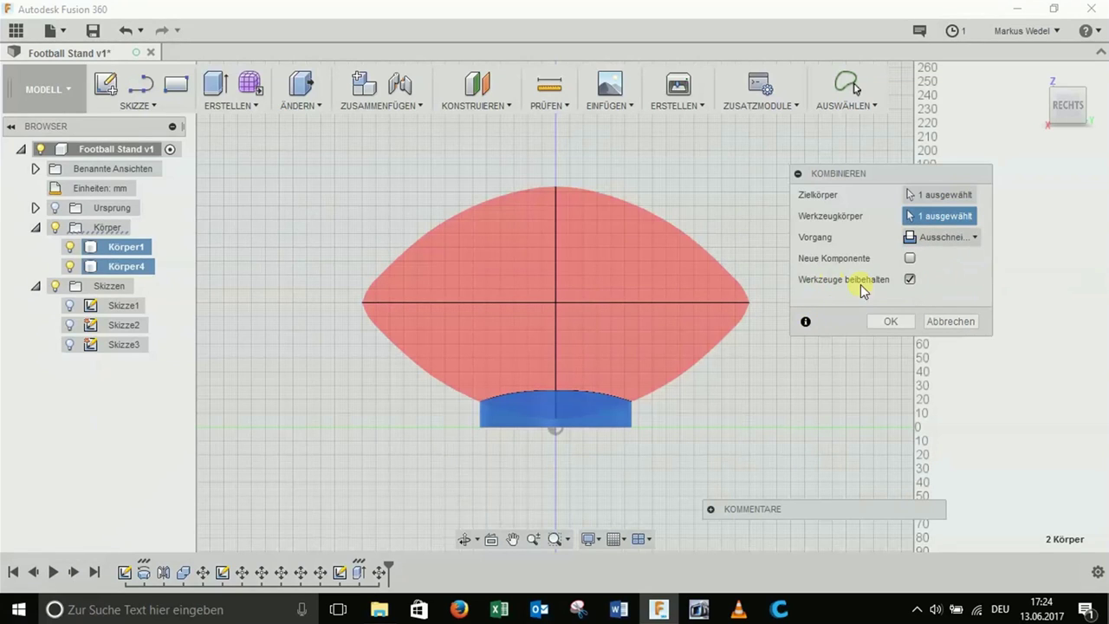
click(887, 321)
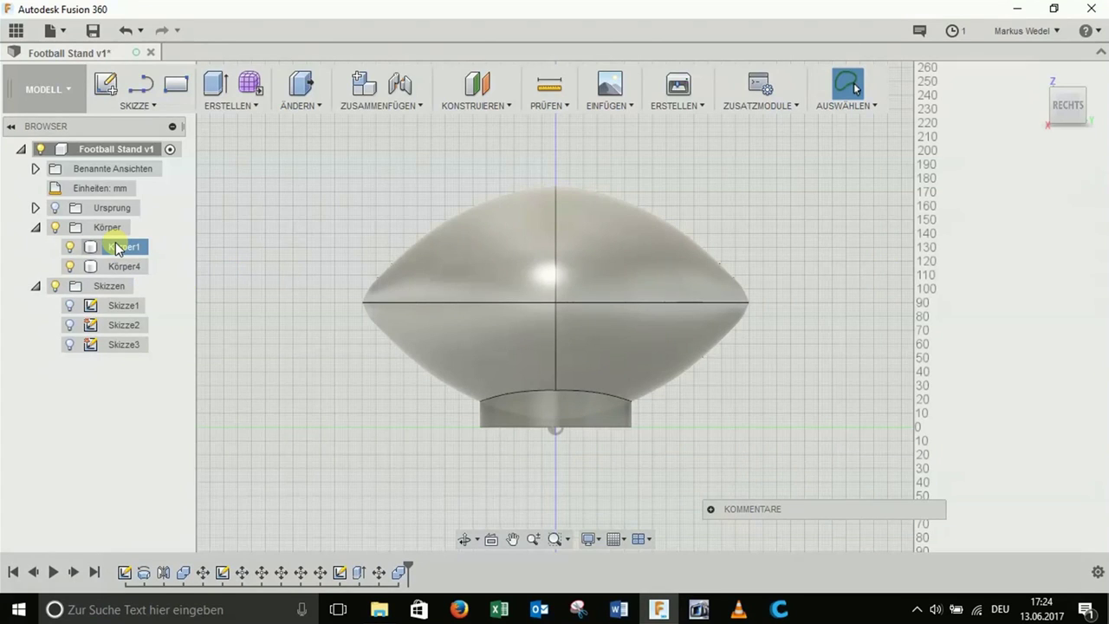
- Raise the football Körper1 50 mm along Z, then select the stand body to inspect its recess
right_click(117, 249)
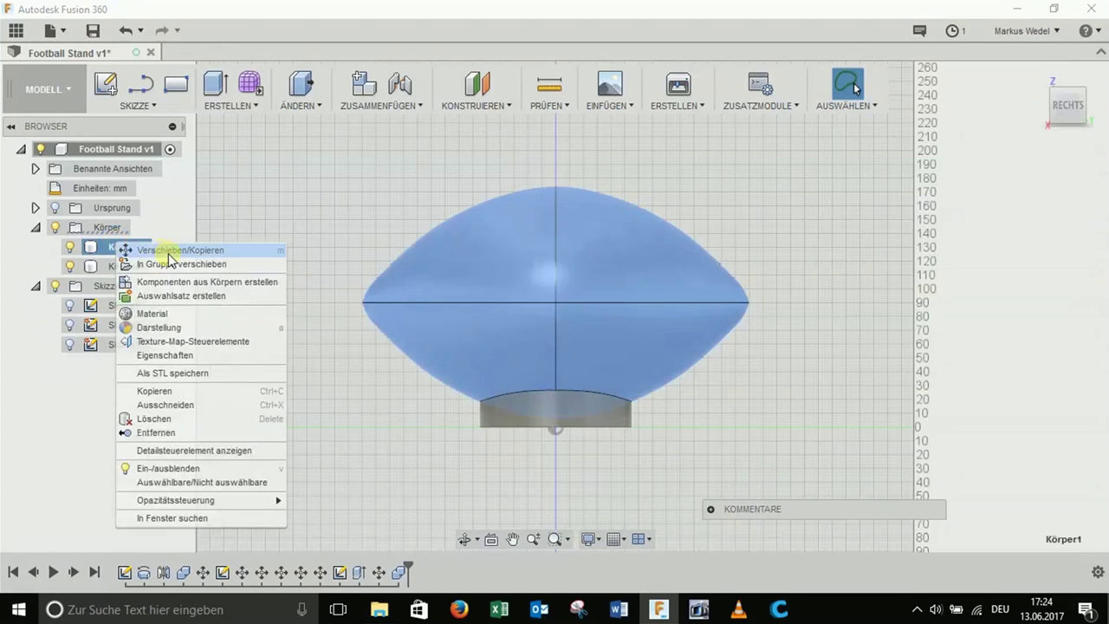
click(167, 253)
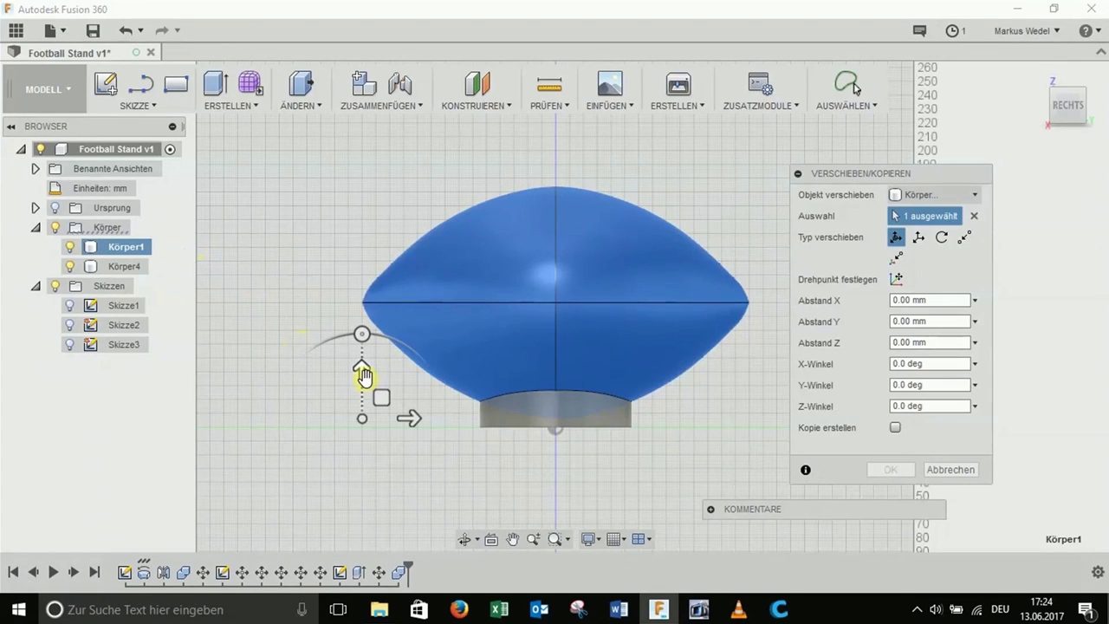
drag(364, 375, 380, 314)
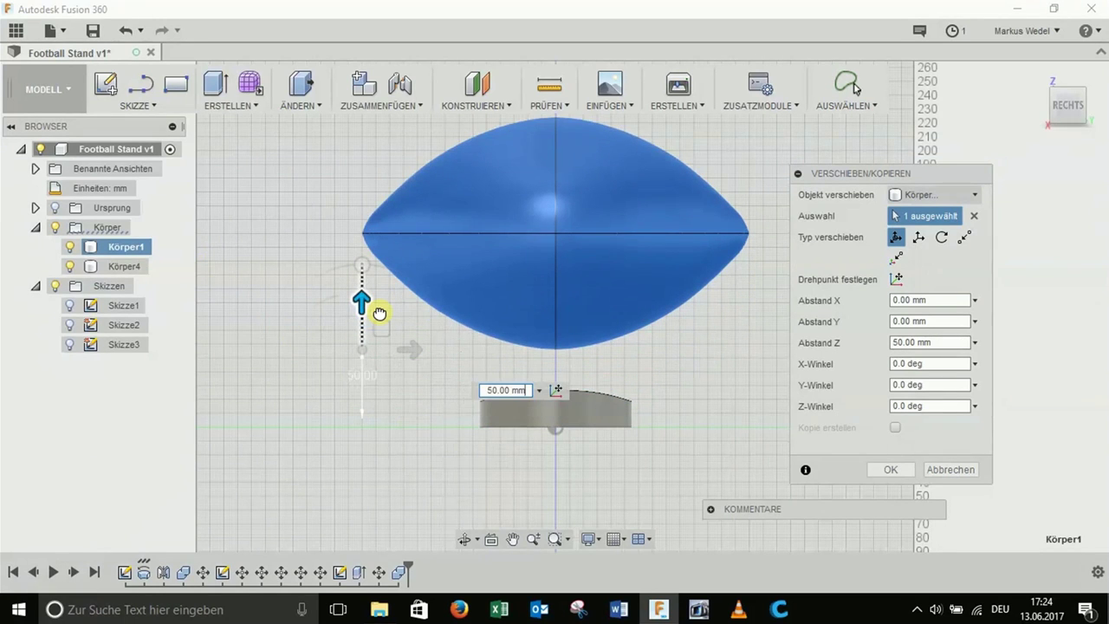
click(891, 469)
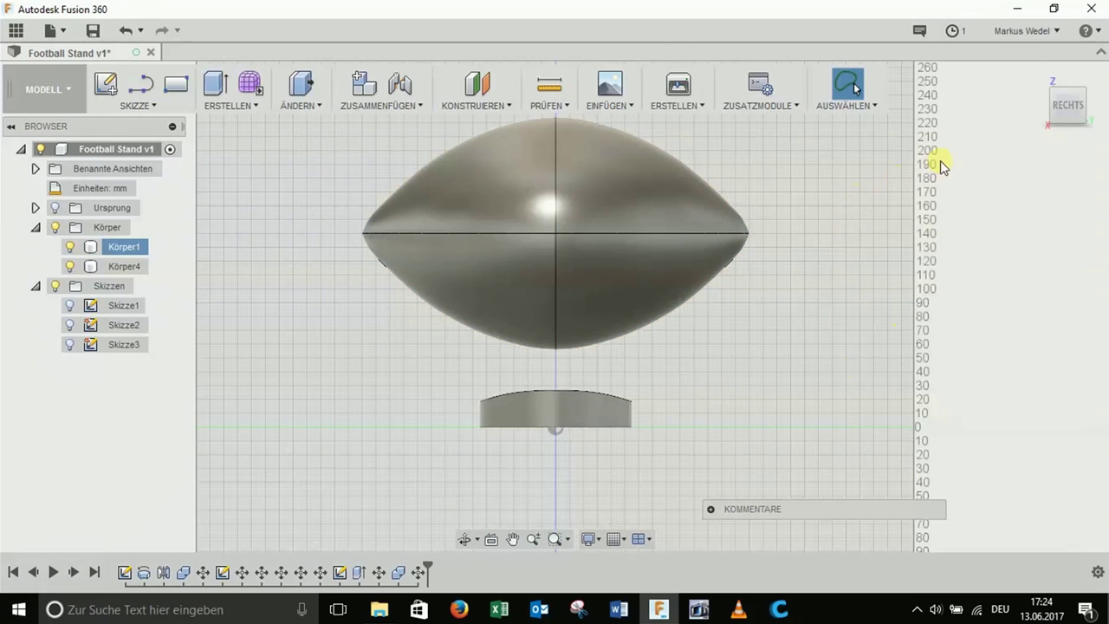
mouse_move(1068, 105)
click(1036, 77)
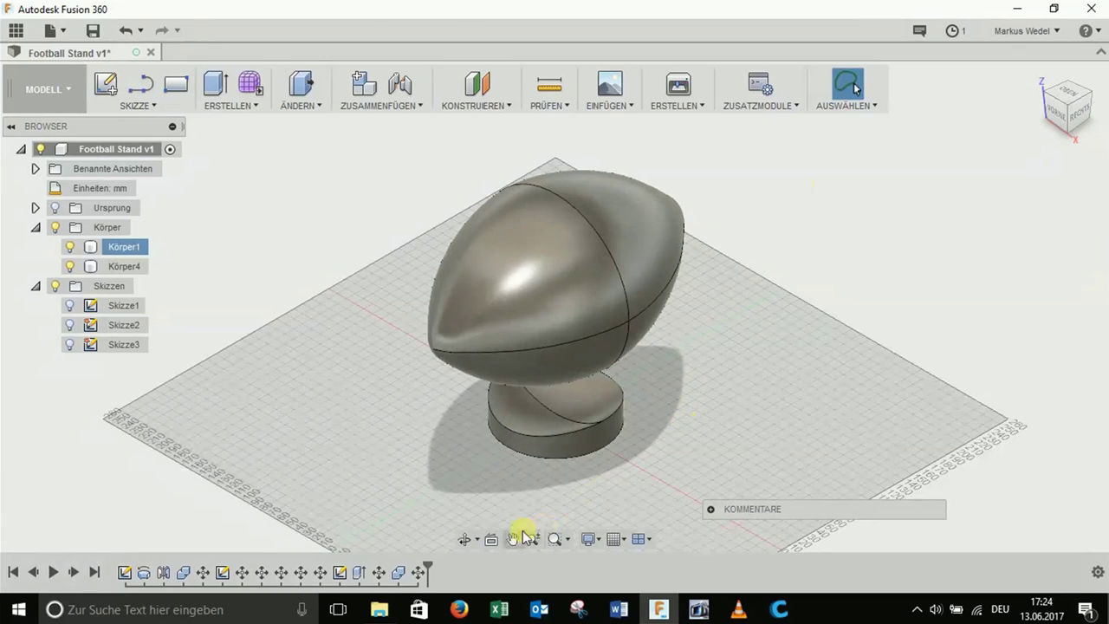
click(516, 437)
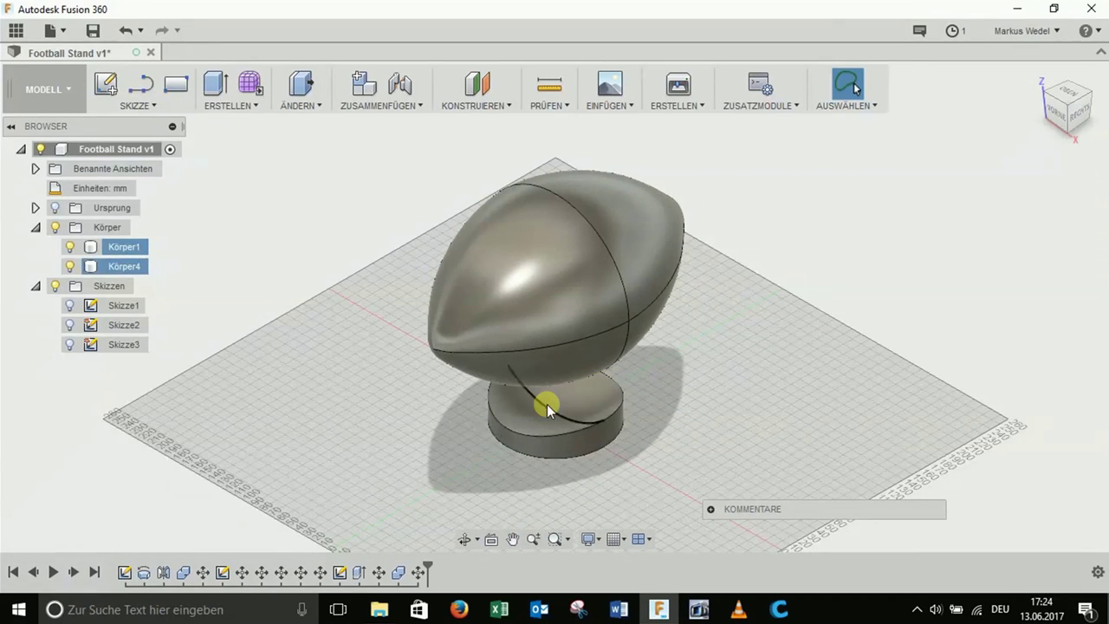
click(121, 267)
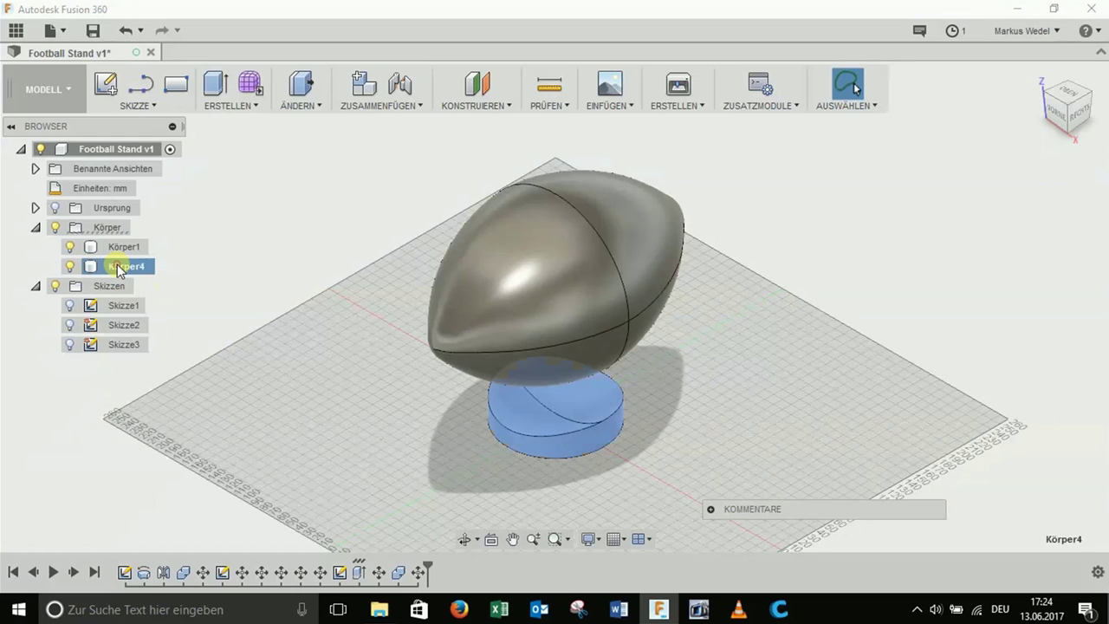
- Move the stand body Körper4 sideways, 150 mm away from the football
right_click(121, 270)
click(156, 274)
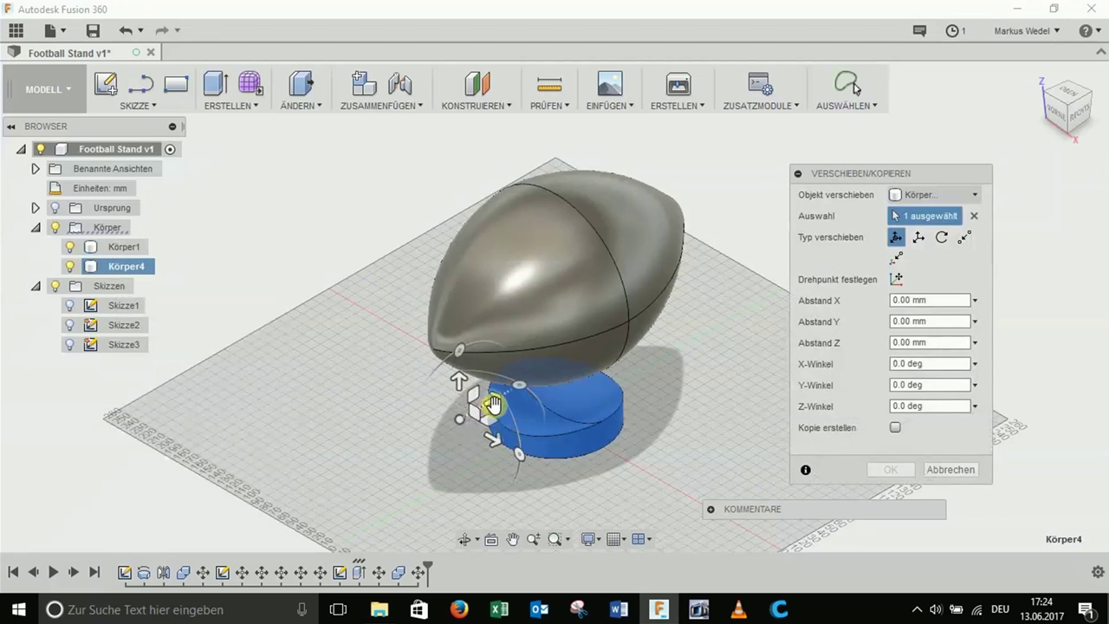
click(501, 401)
drag(505, 404, 551, 391)
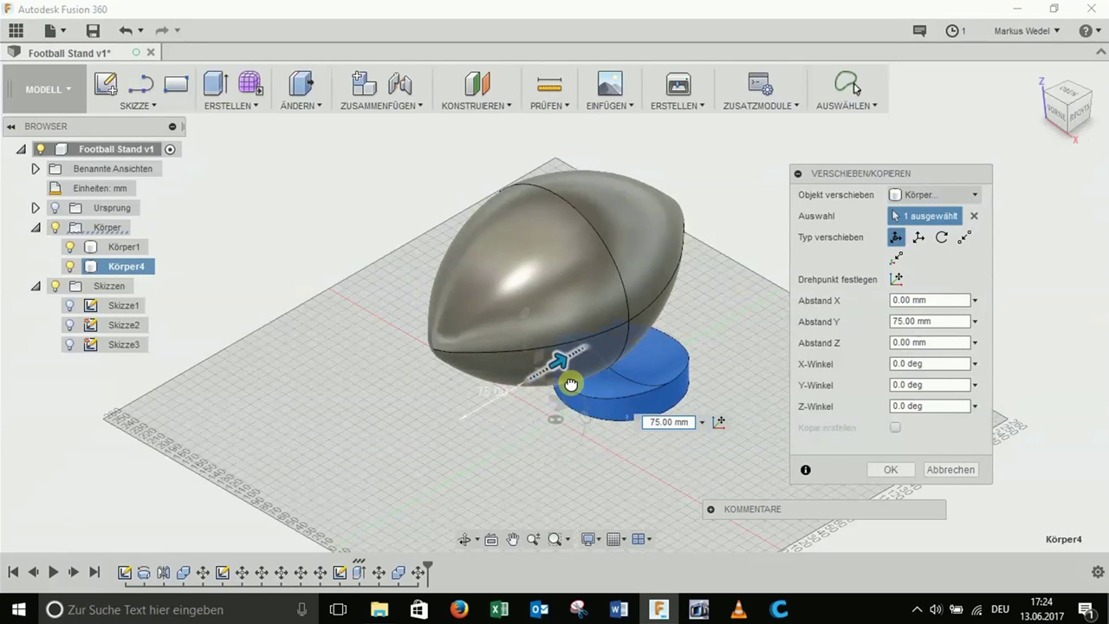
drag(572, 384, 643, 350)
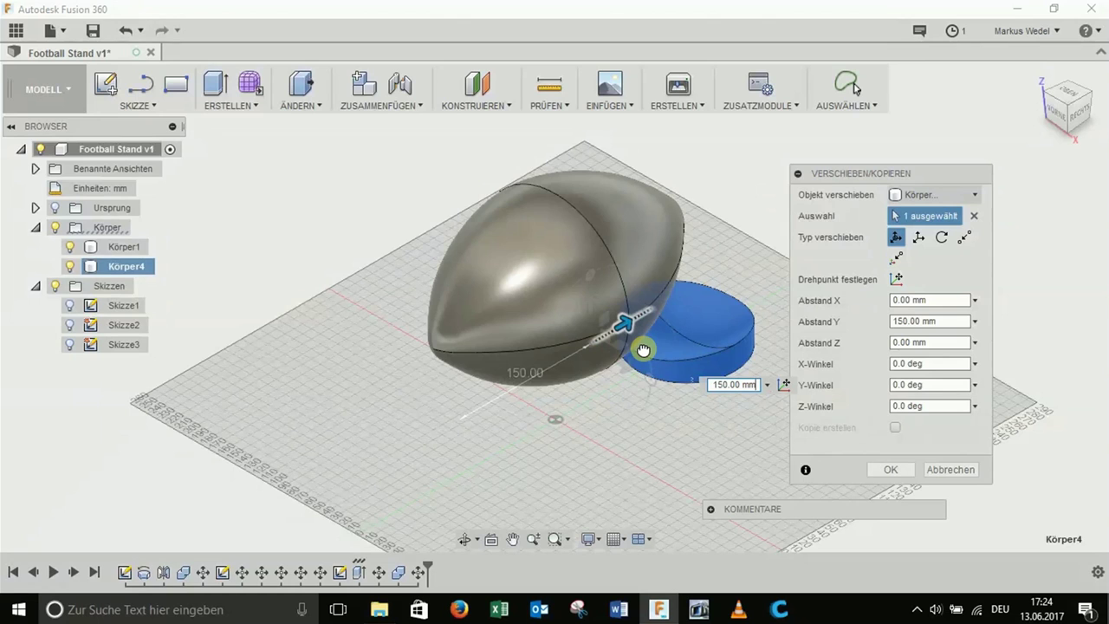
click(882, 472)
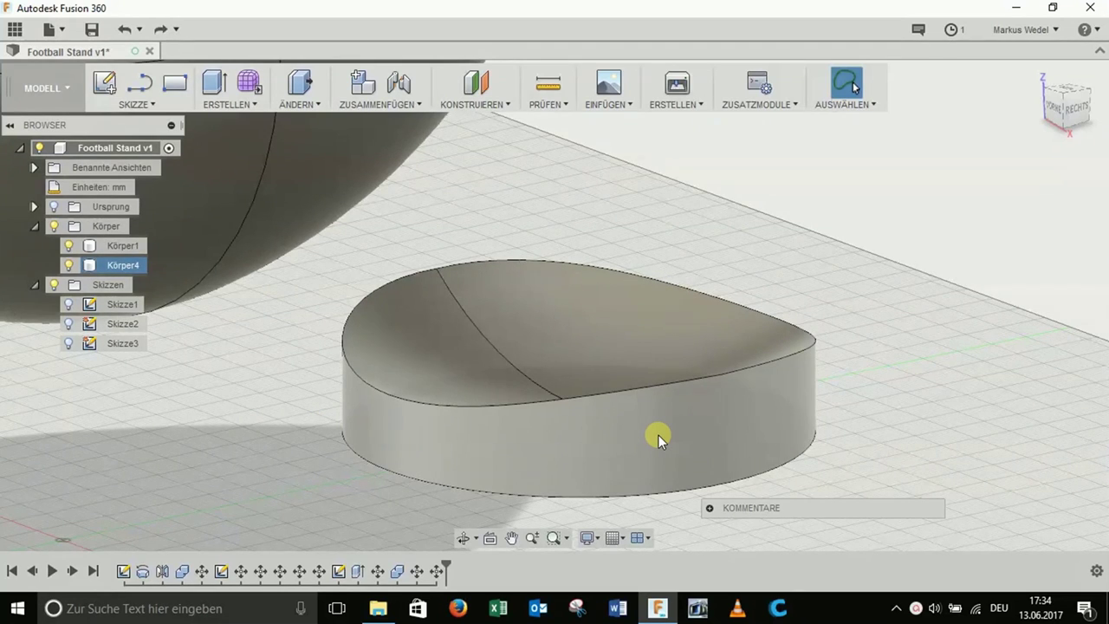
- Copy Körper4 into a new body Körper5, offset 150 mm along Y
click(119, 268)
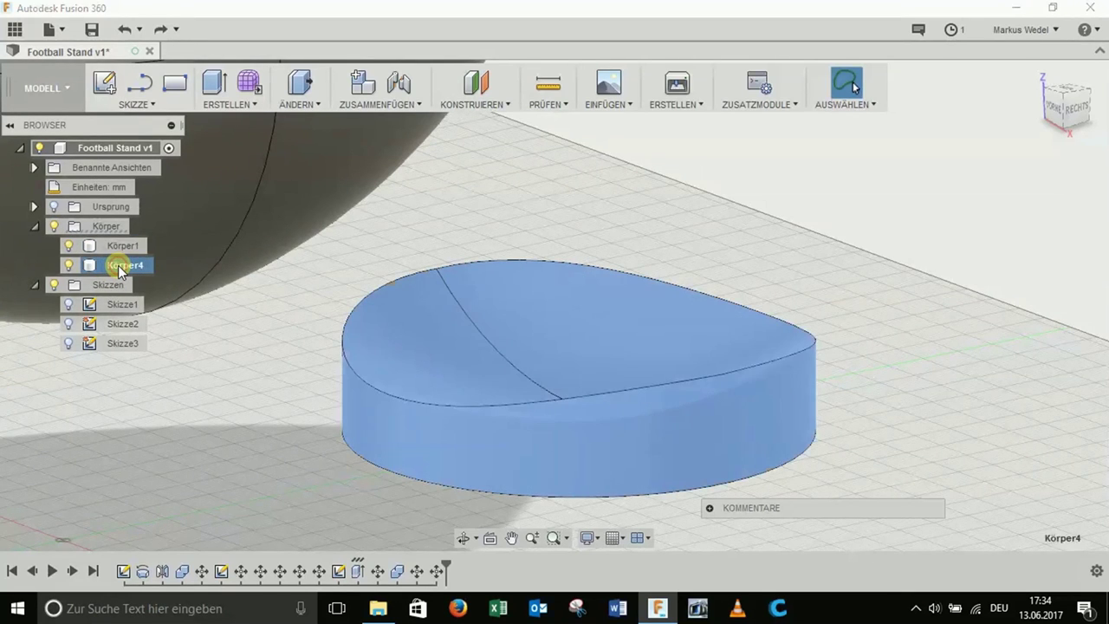
right_click(120, 269)
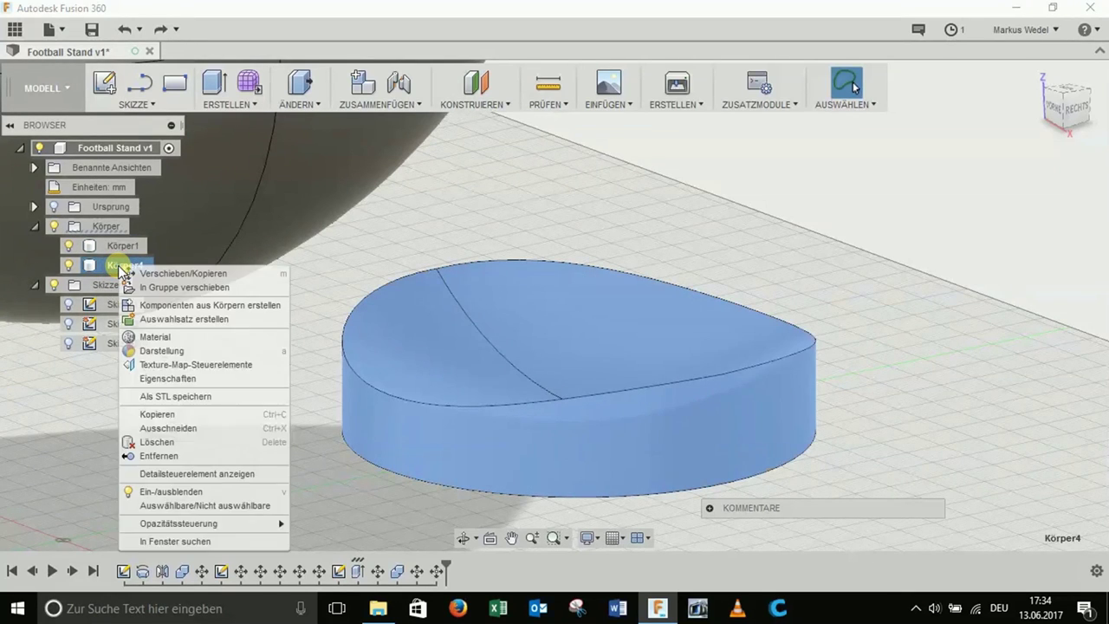
click(176, 277)
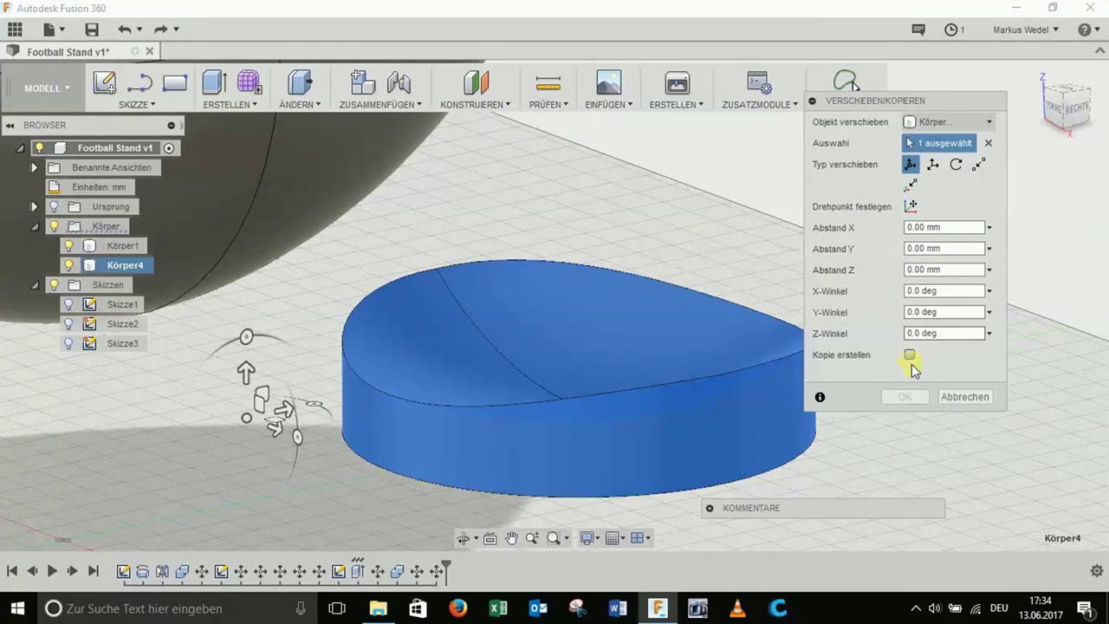
click(910, 356)
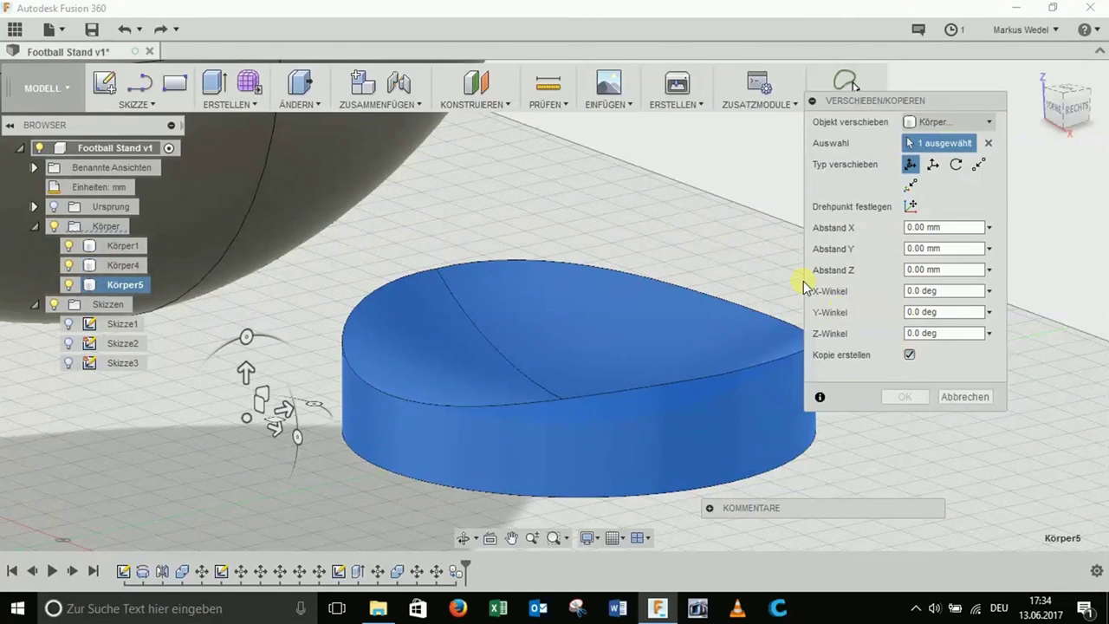
mouse_move(282, 412)
mouse_down()
mouse_move(20, 458)
mouse_move(1, 487)
mouse_up()
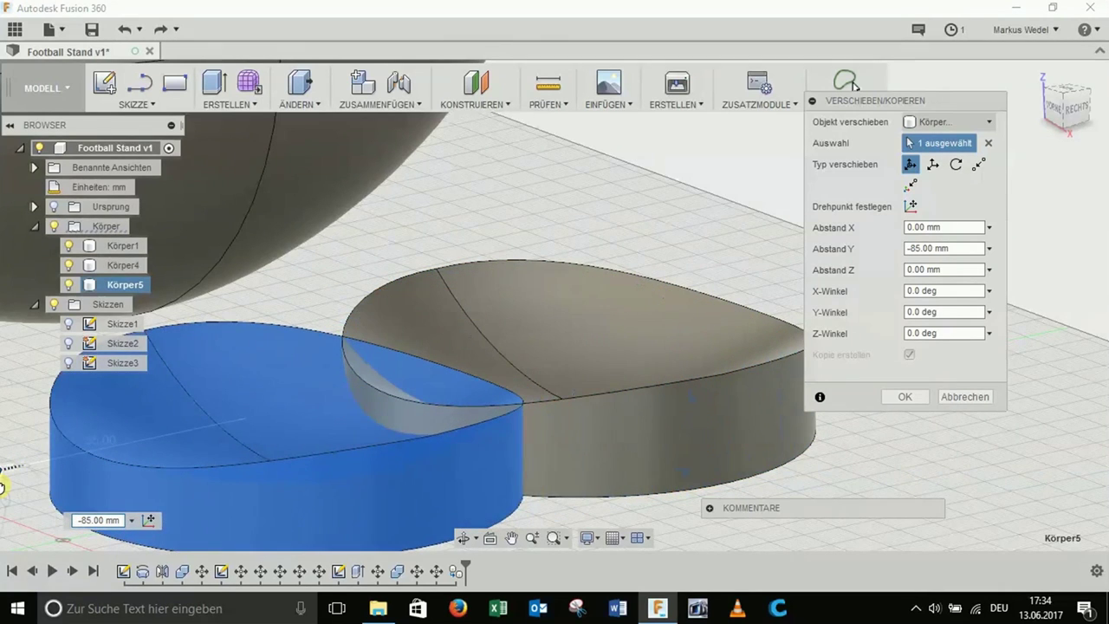
click(124, 520)
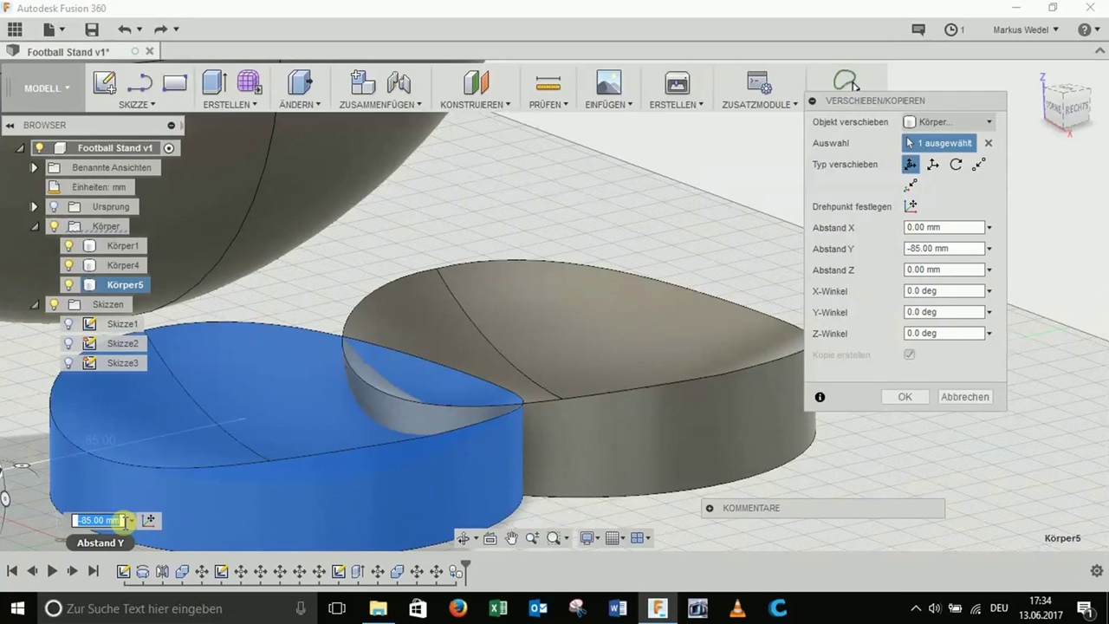
text(150)
key(Return)
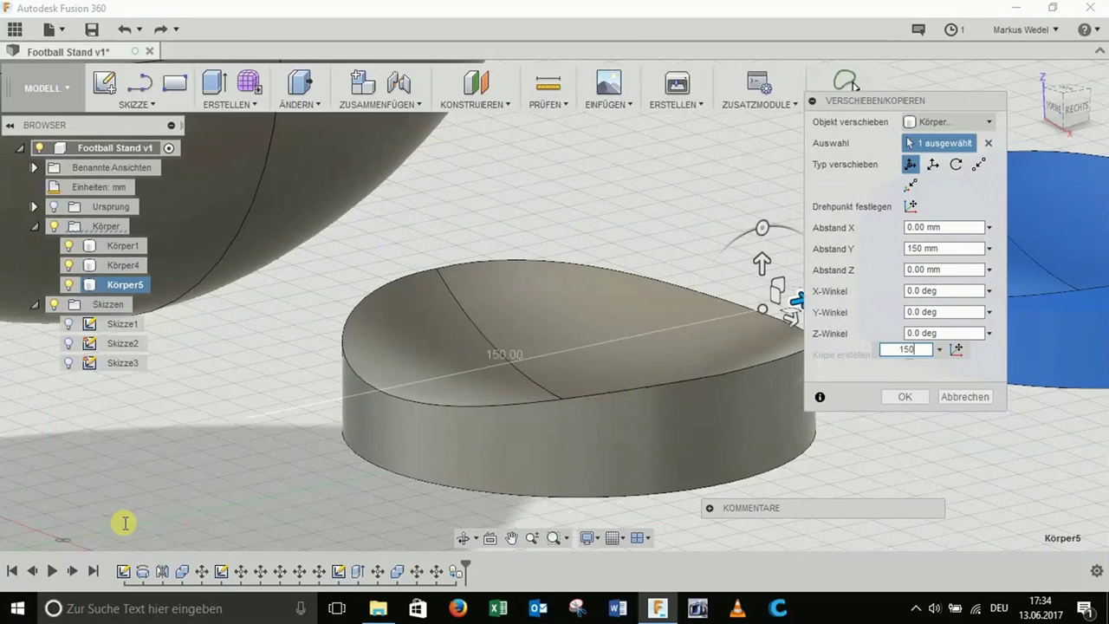
key(Return)
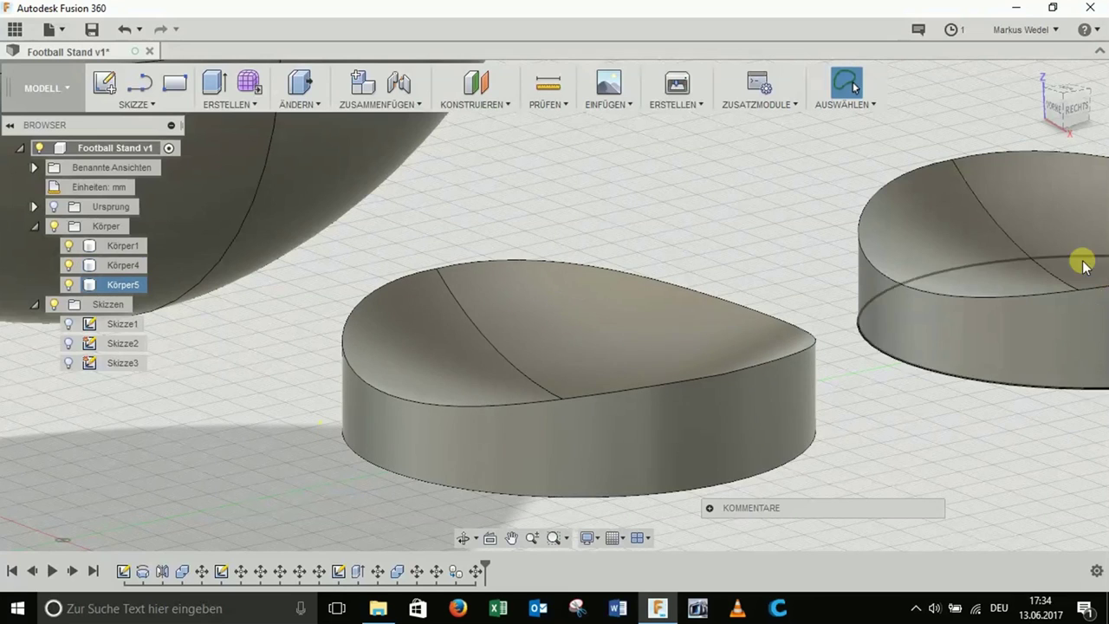
click(1023, 87)
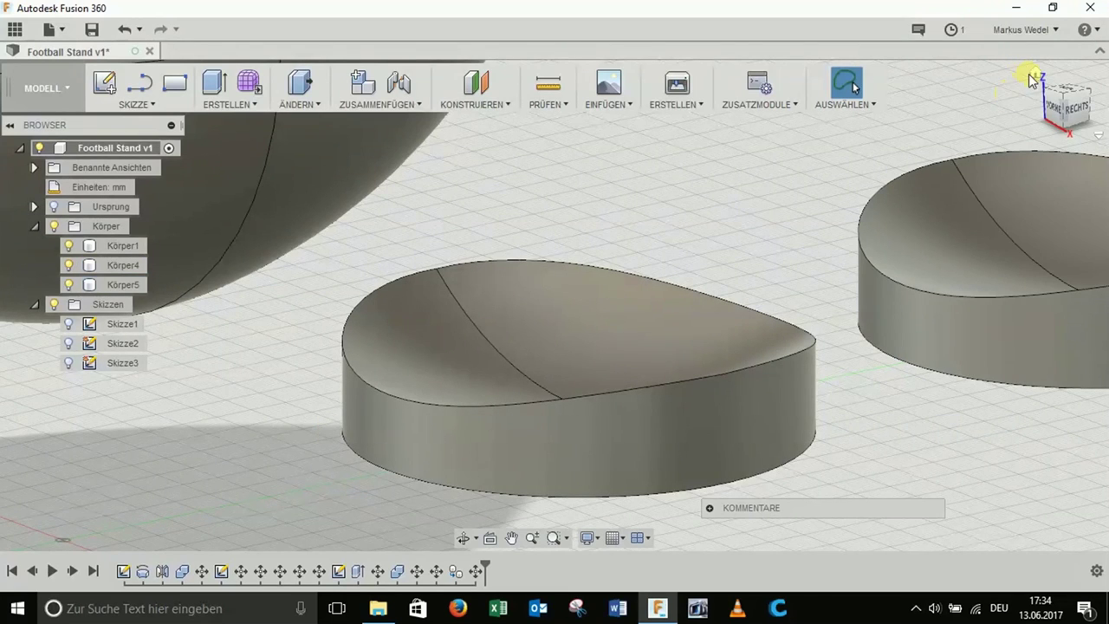
click(1026, 76)
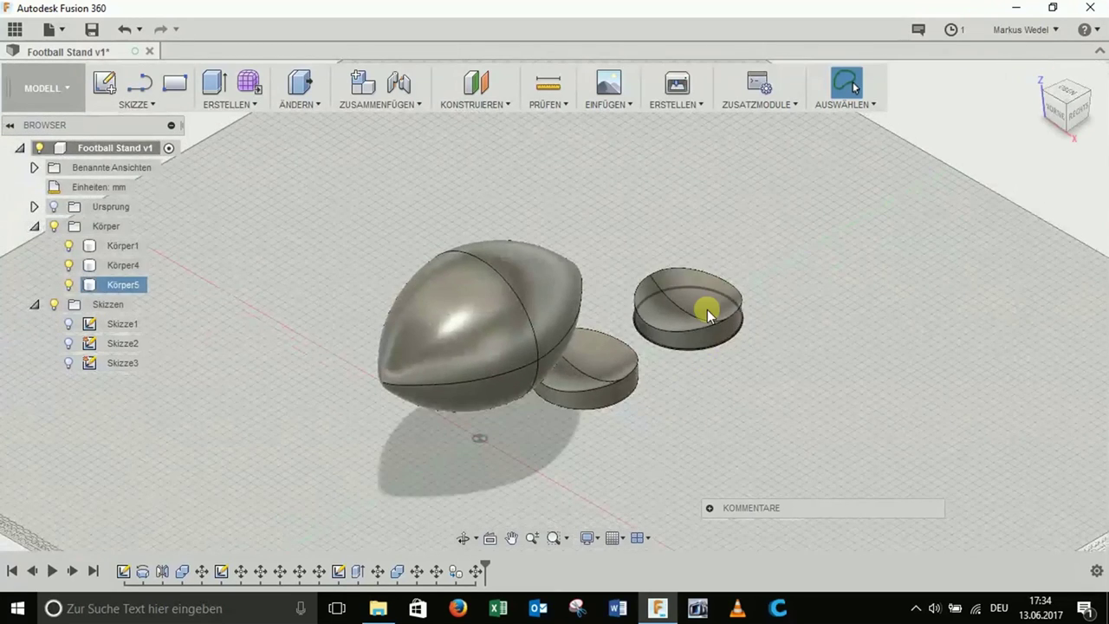
scroll(707, 310, up, 5)
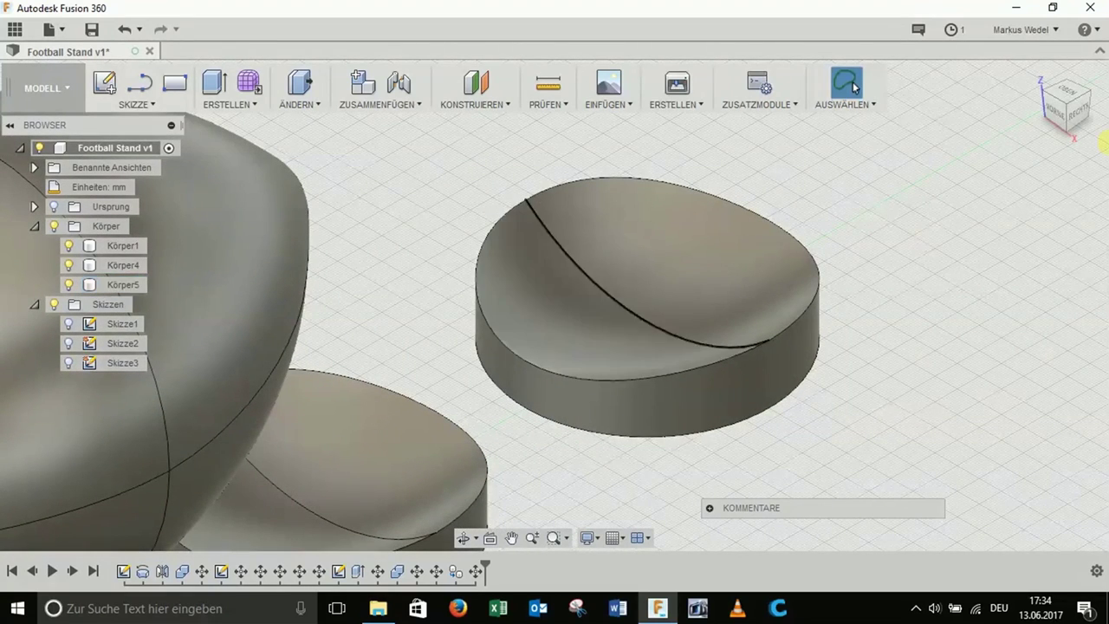
click(1072, 132)
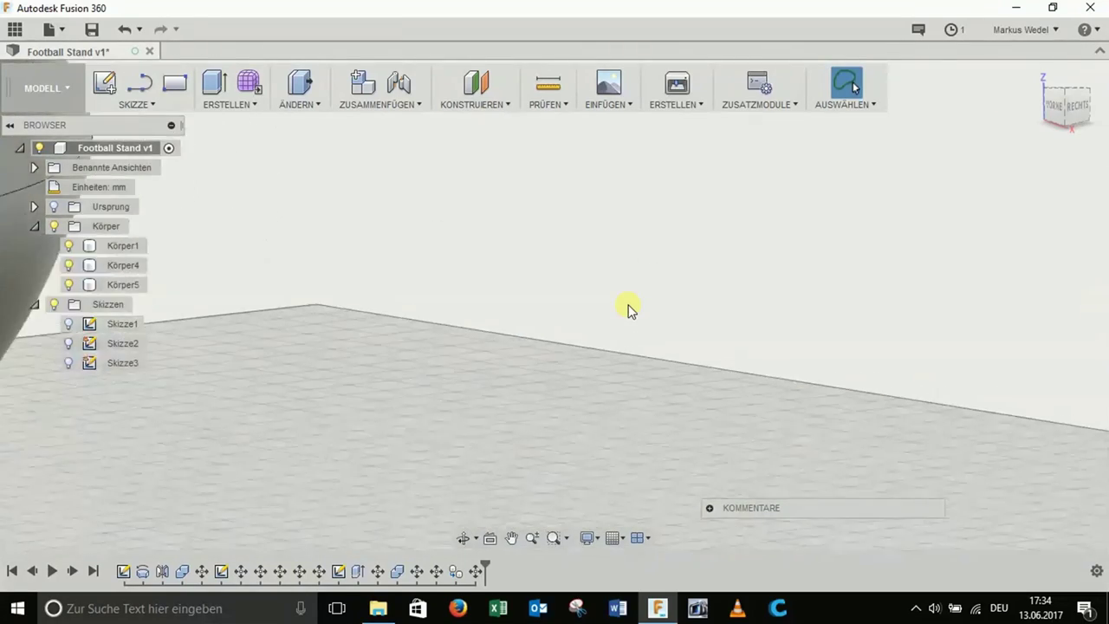
scroll(628, 309, down, 3)
scroll(641, 433, down, 1)
scroll(643, 446, up, 2)
scroll(643, 446, up, 2)
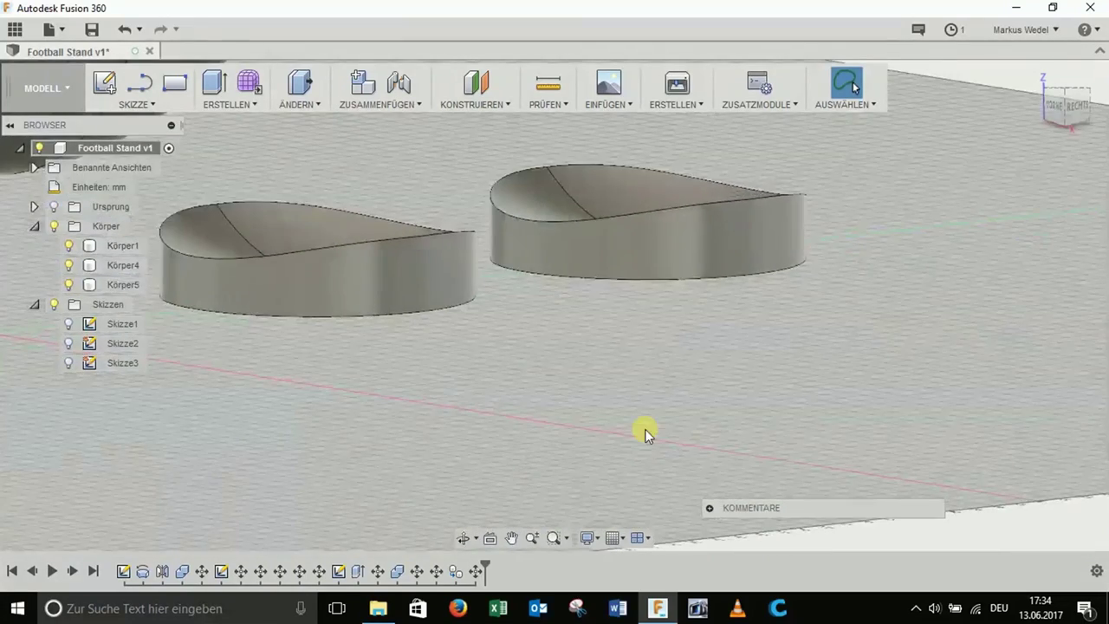
scroll(614, 130, up, 2)
scroll(615, 130, up, 1)
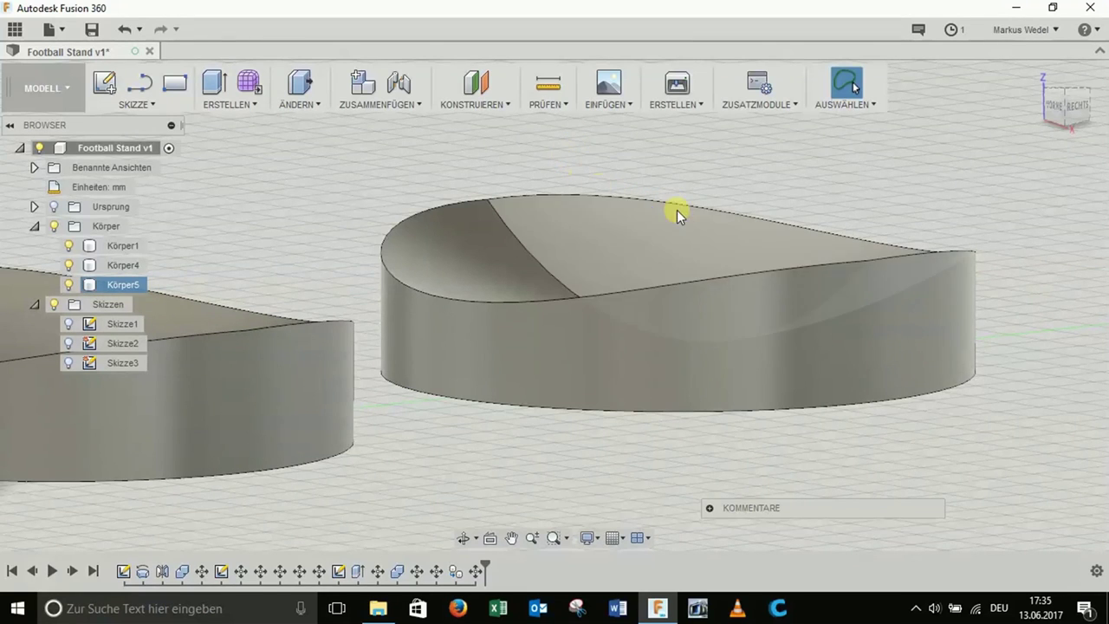
click(1061, 106)
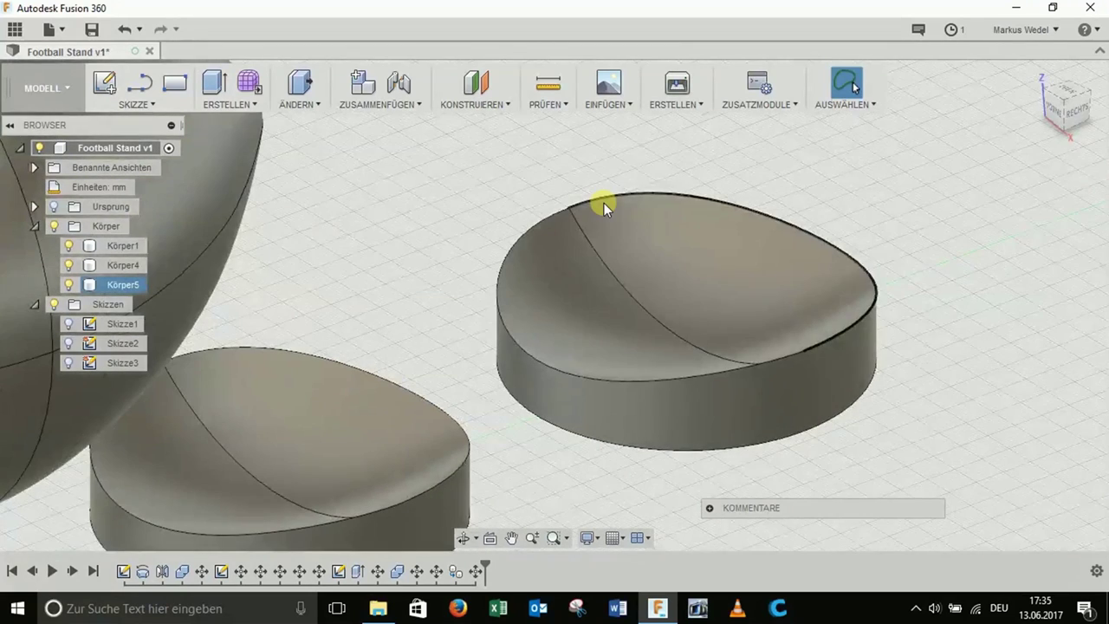
- Create an offset plane 30 mm up from the copied stand's bottom face
click(493, 108)
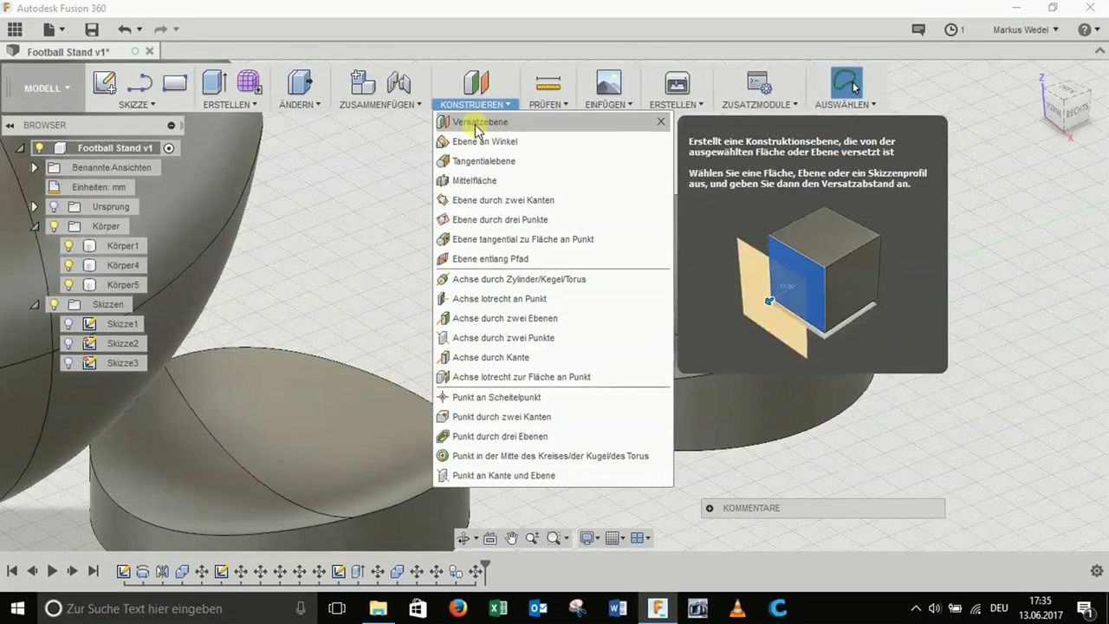
click(480, 124)
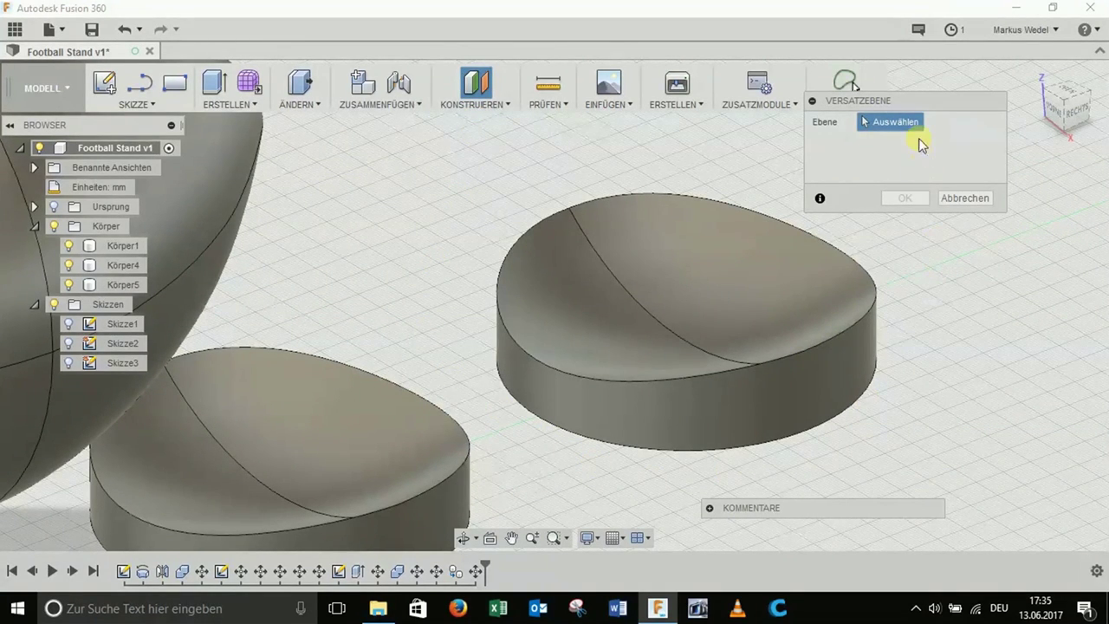
click(732, 449)
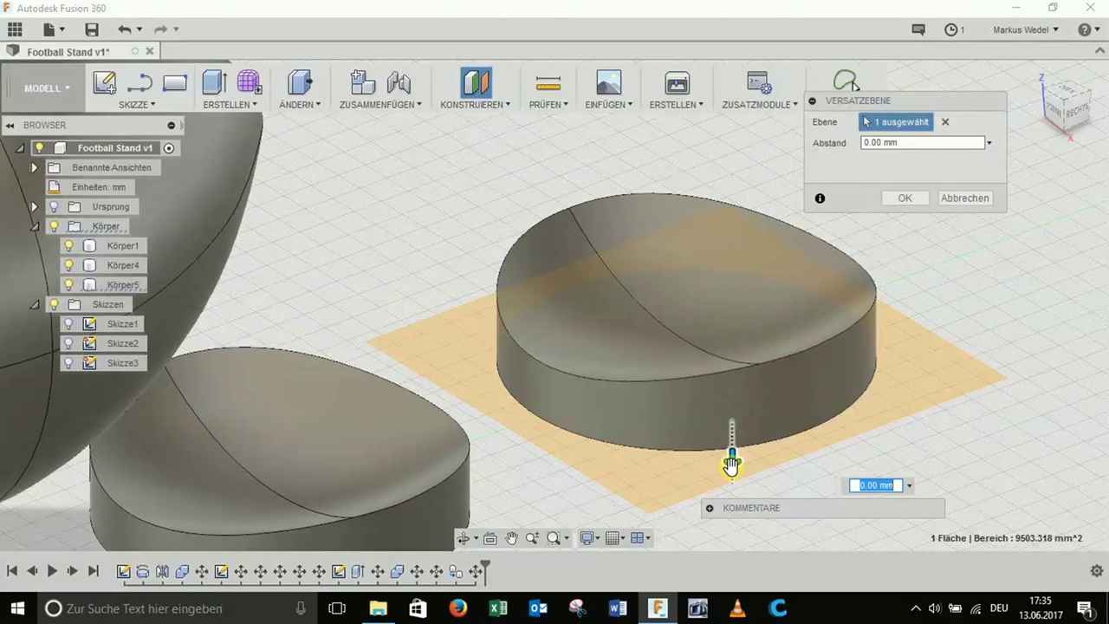
drag(732, 461, 739, 338)
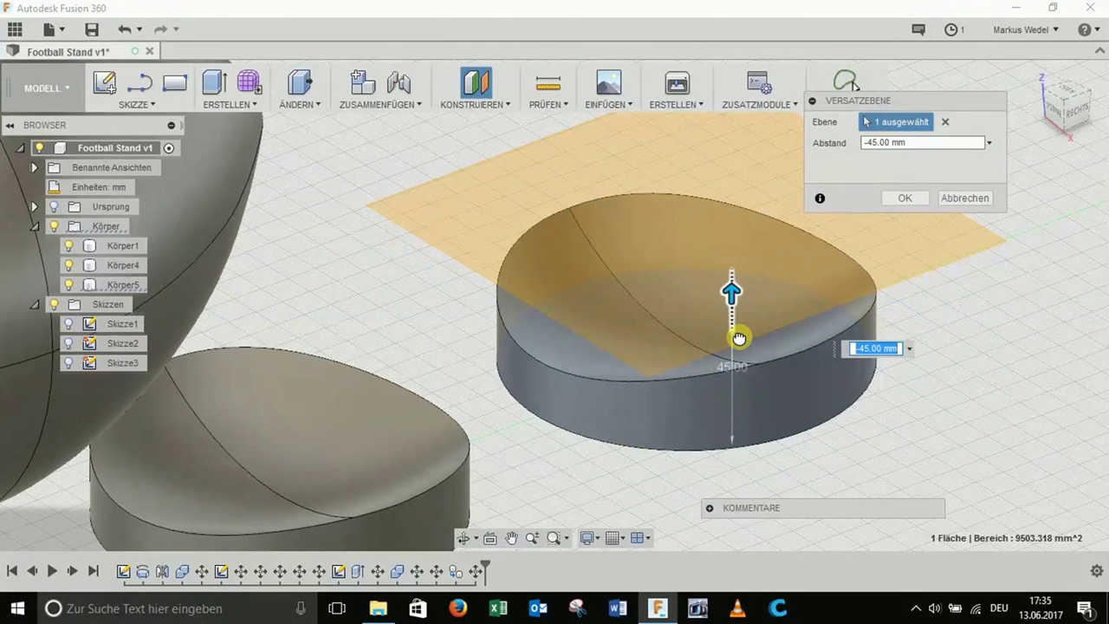
text(30)
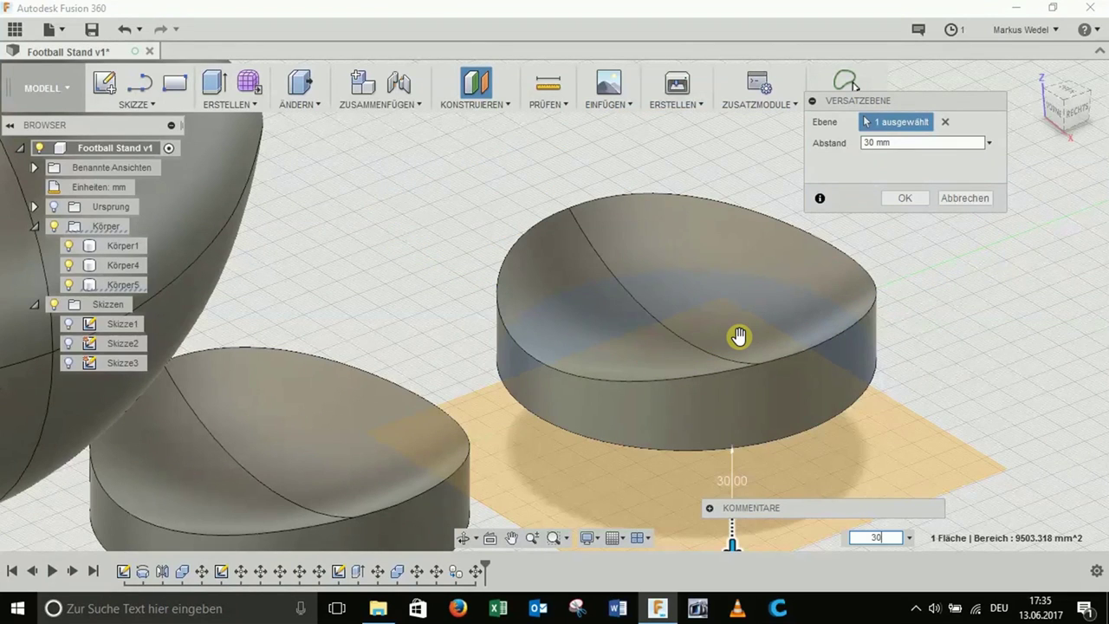
key(BackSpace)
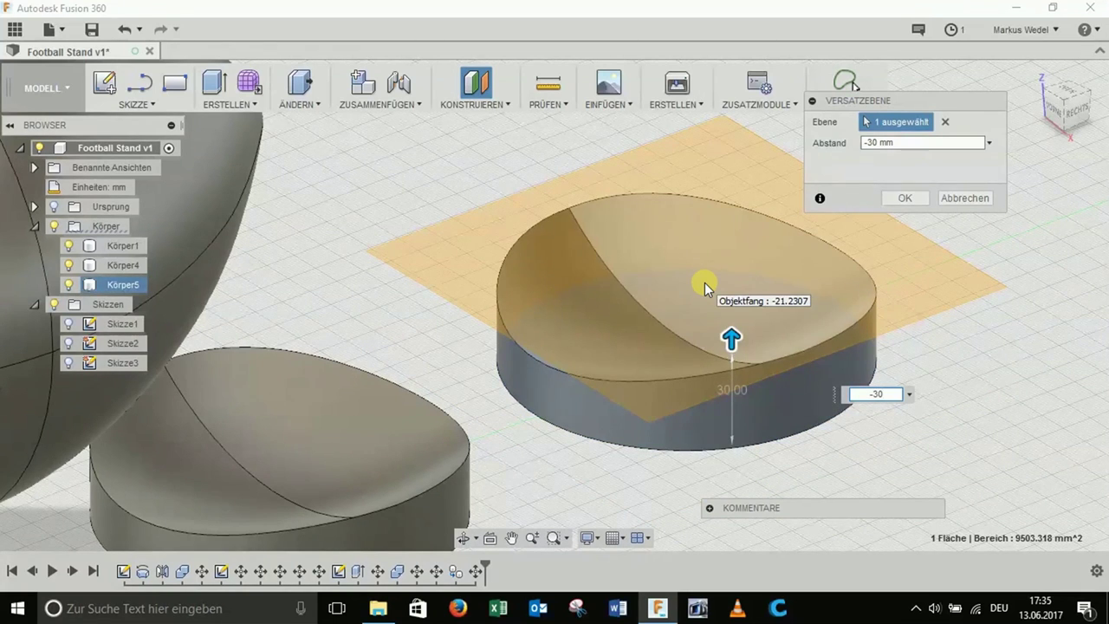
key(Return)
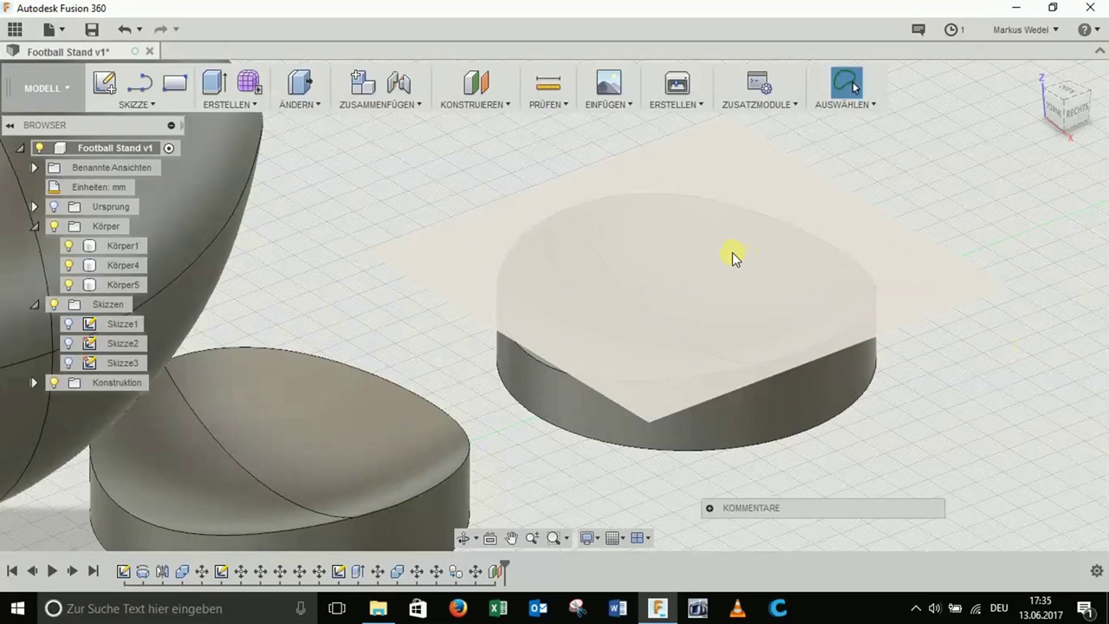
right_click(716, 260)
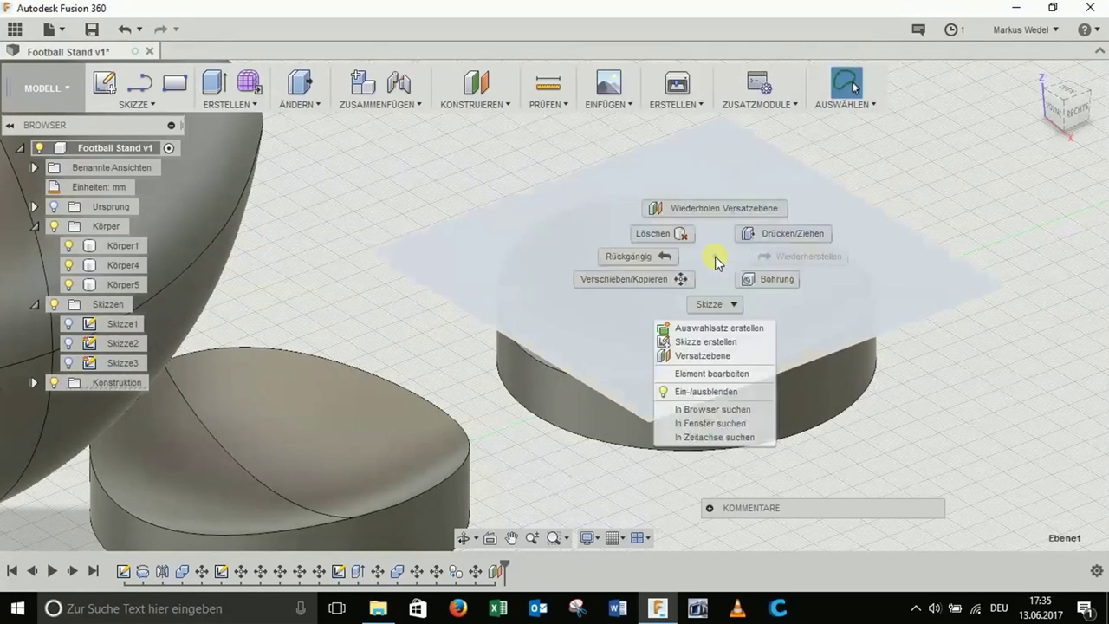
- Start a sketch on the new plane and hide the stand body obscuring it
click(697, 347)
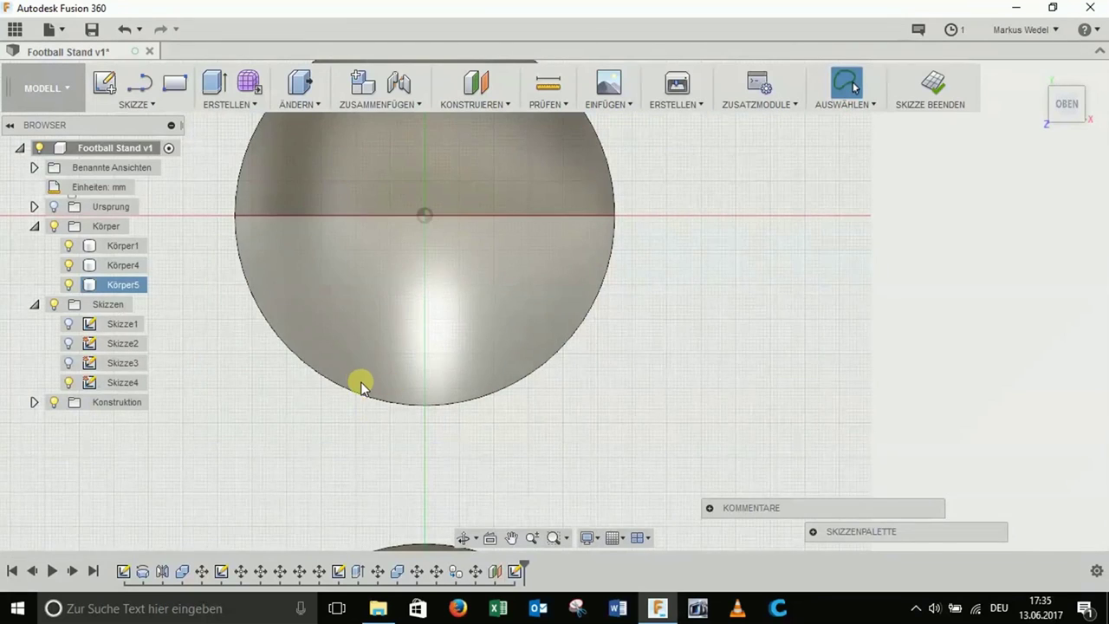
scroll(372, 415, up, 1)
scroll(374, 416, down, 4)
scroll(354, 344, up, 1)
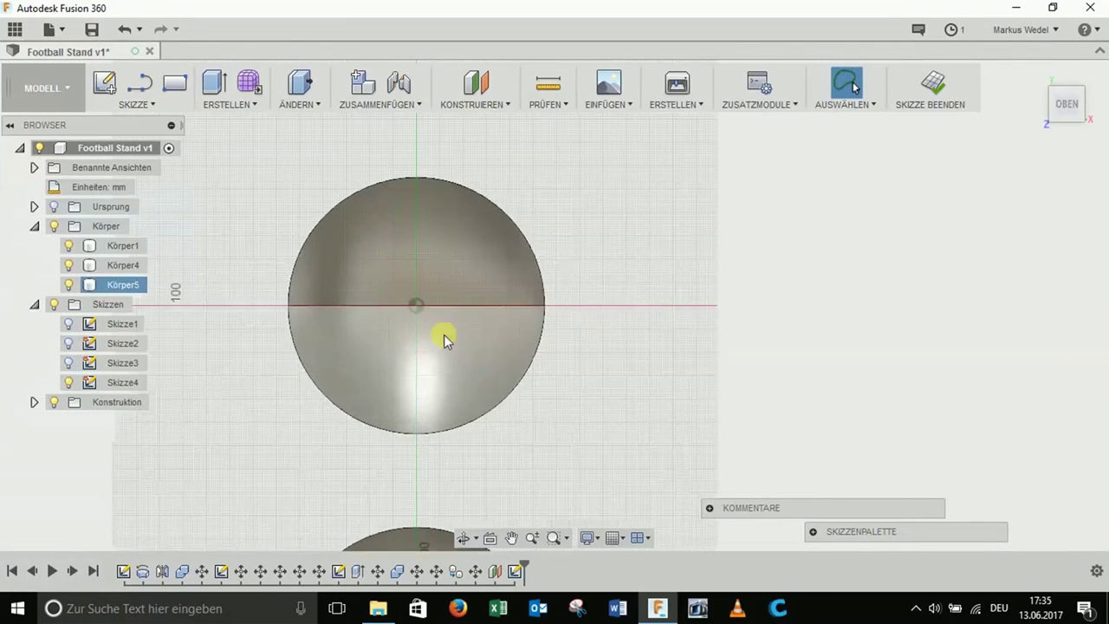
click(69, 284)
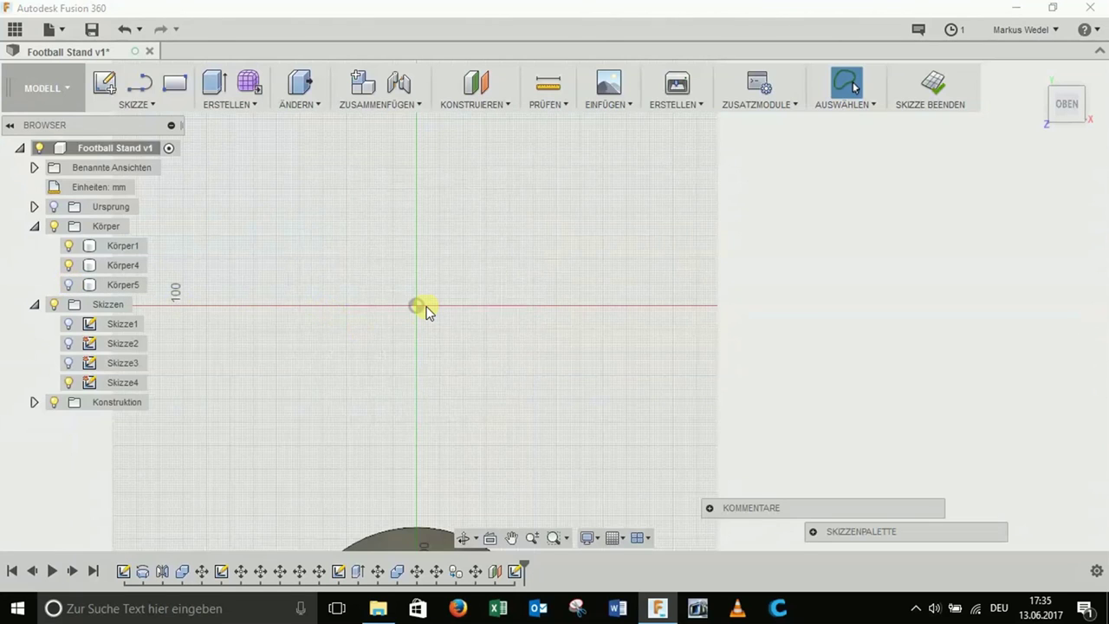
- Draw a 90 mm diameter circle centred on the sketch origin
click(139, 104)
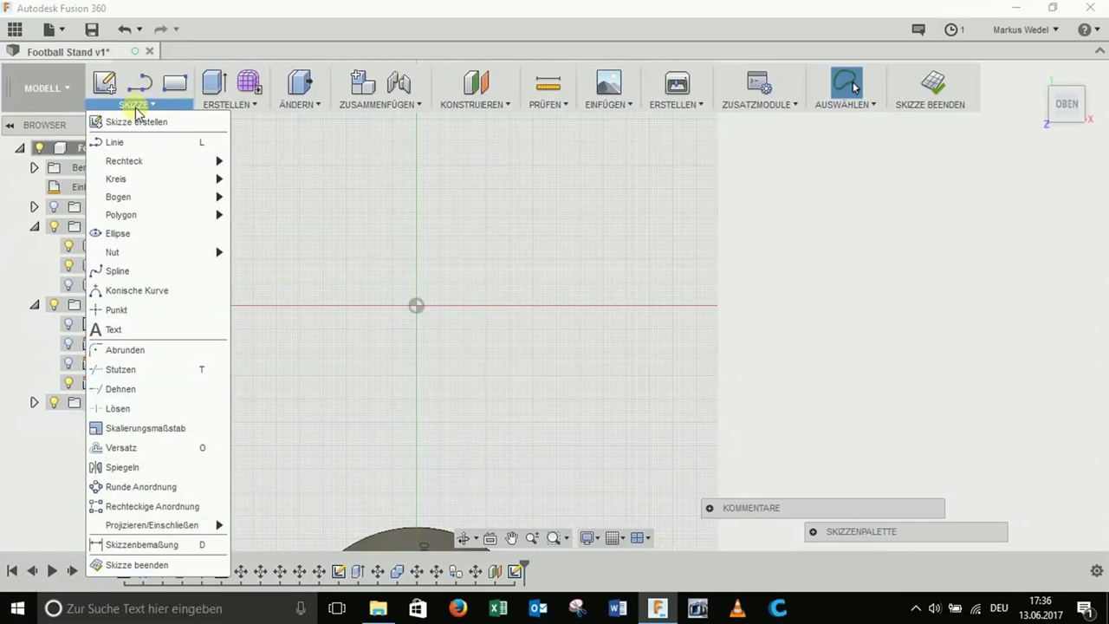
mouse_move(117, 178)
click(258, 182)
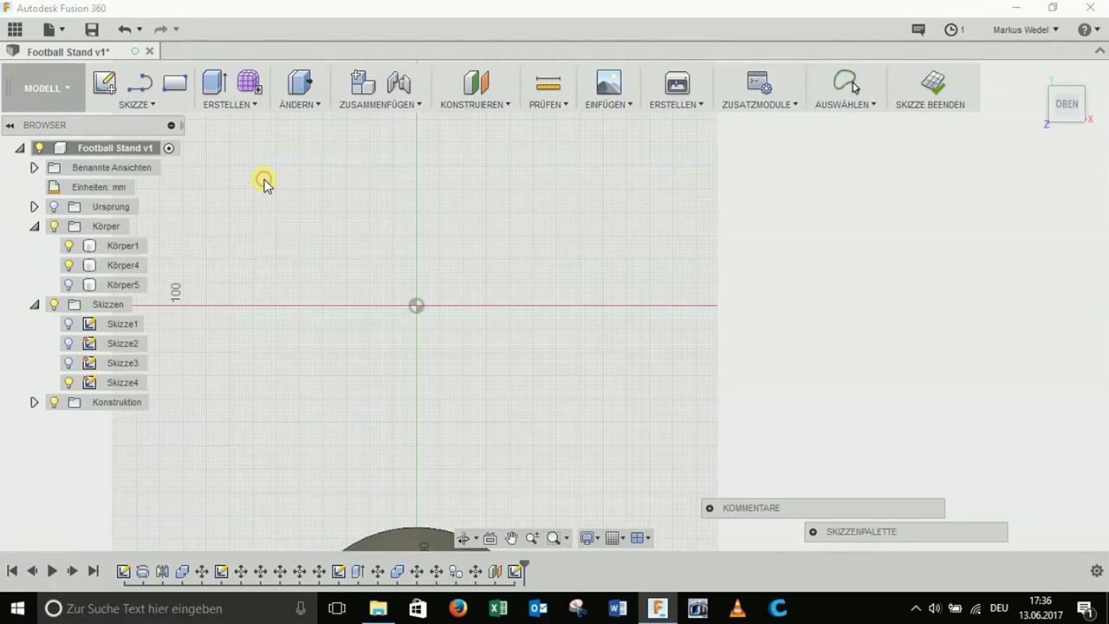
click(417, 306)
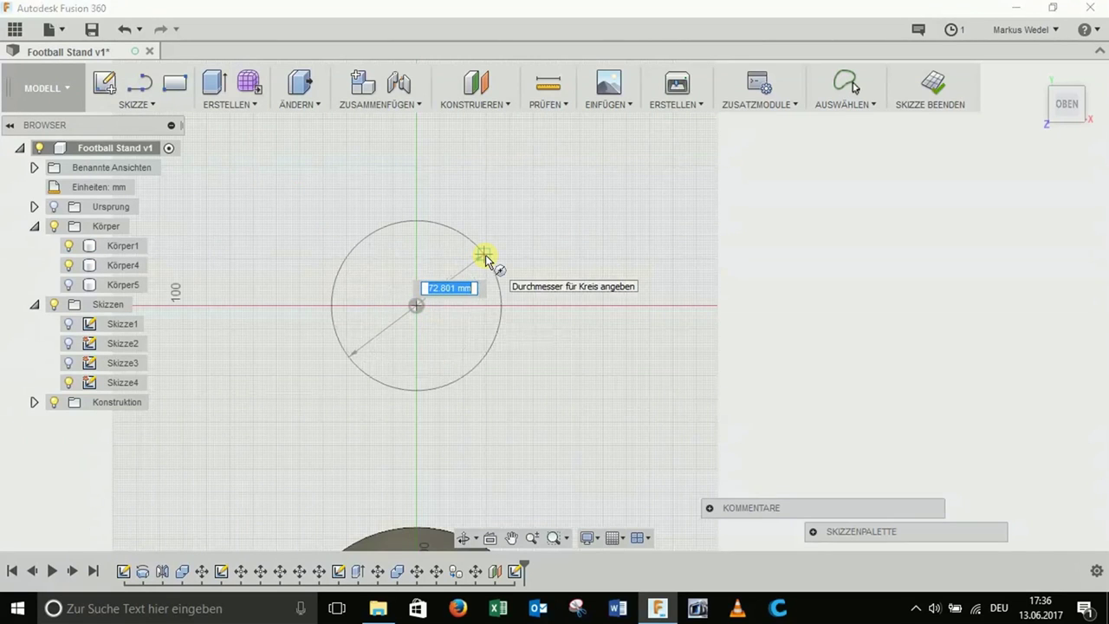
text(90)
key(Tab)
key(Return)
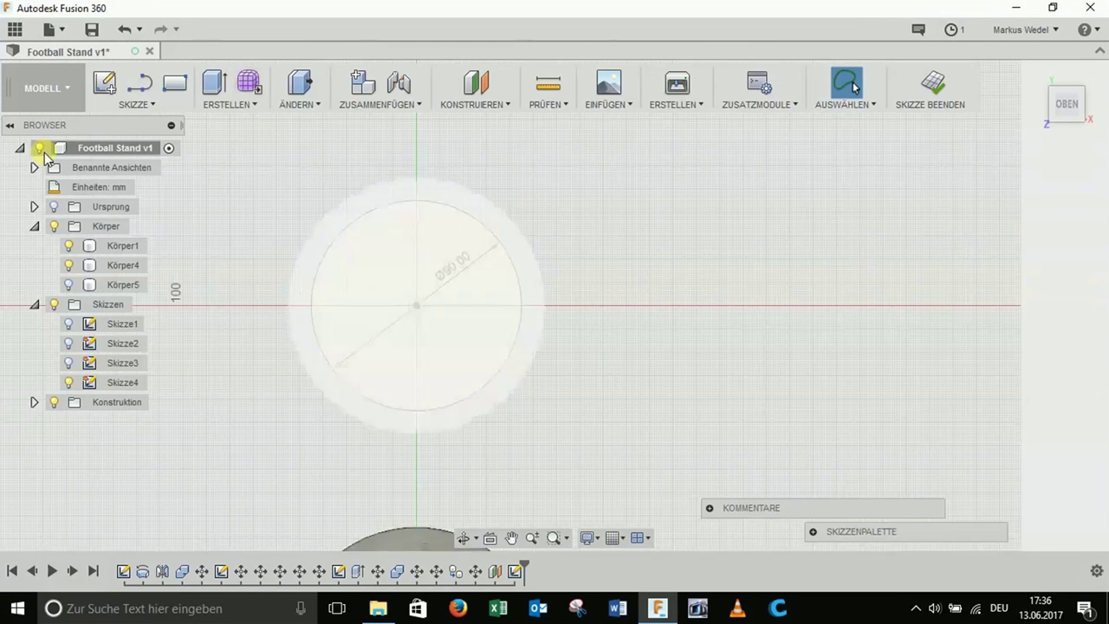
- Finish the sketch and show the Körper5 body again
click(139, 104)
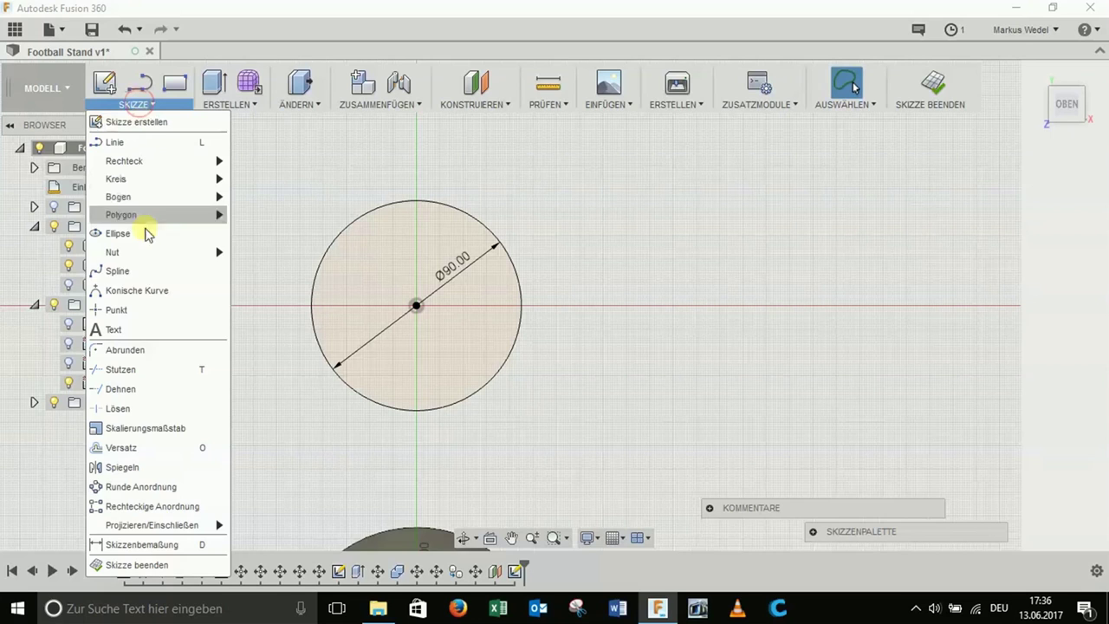
click(137, 564)
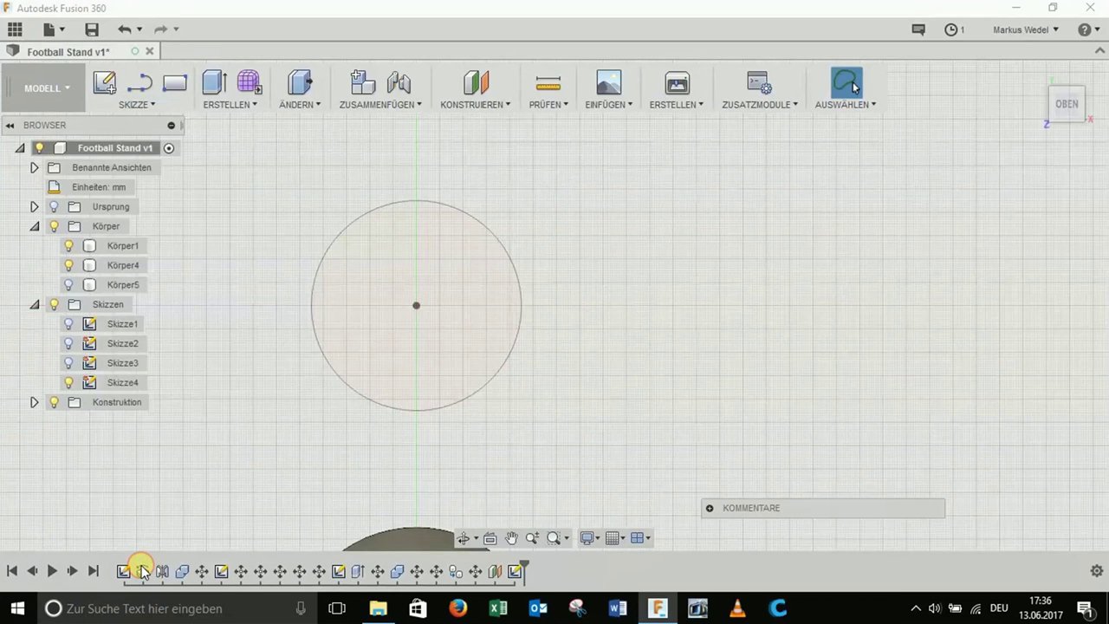
click(68, 284)
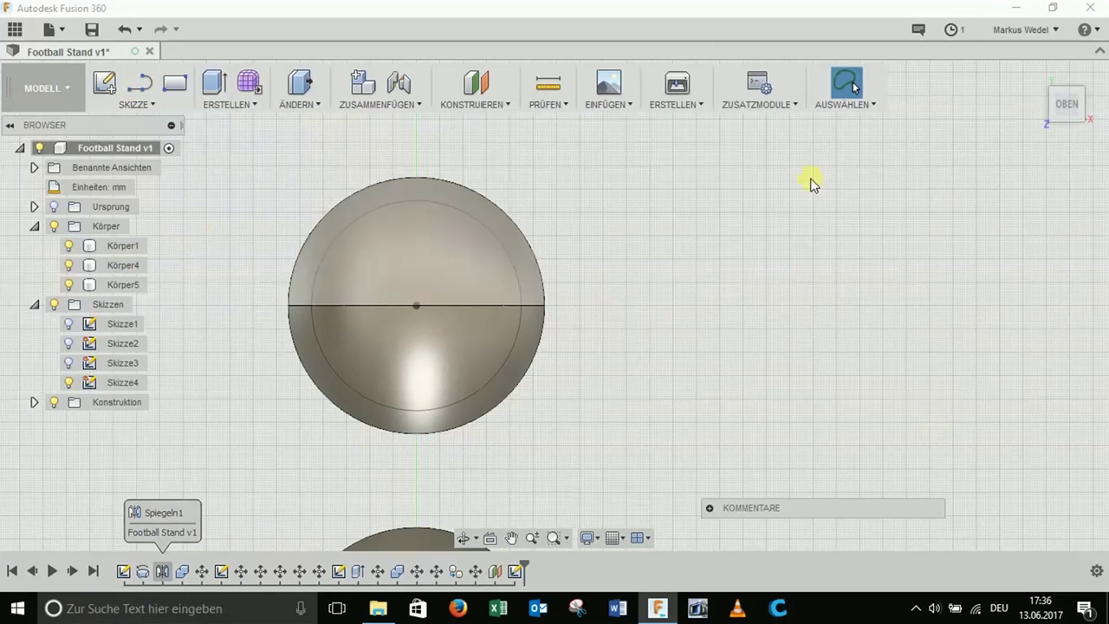
- Extrude the 90 mm circle profile 27 mm down as a cut into Körper5
click(1035, 73)
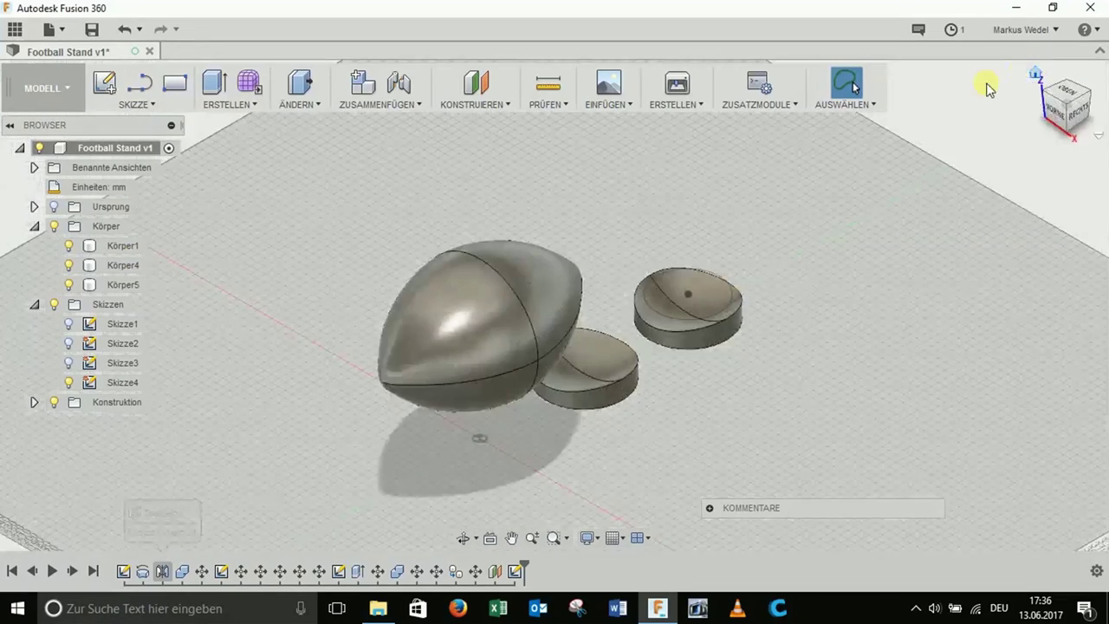
scroll(679, 344, up, 3)
scroll(679, 344, up, 2)
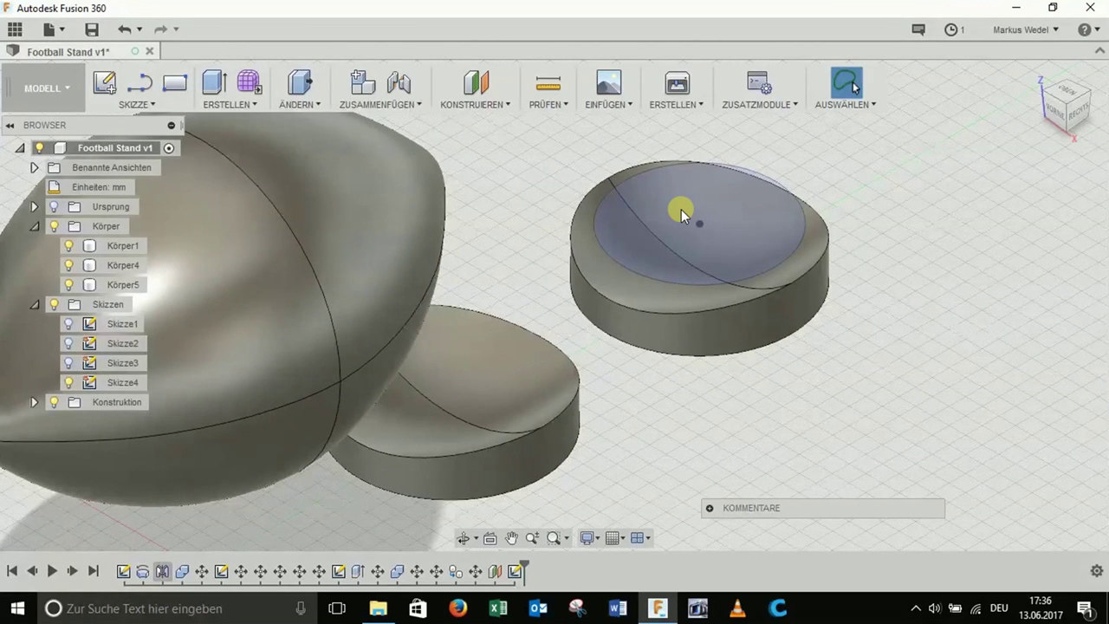
click(230, 105)
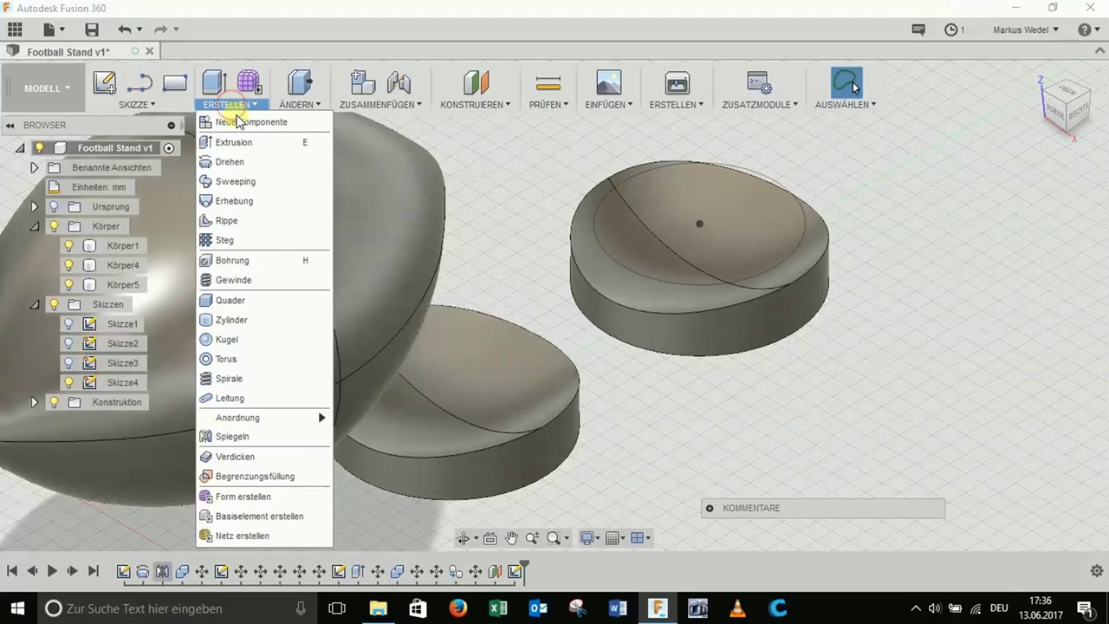
click(243, 144)
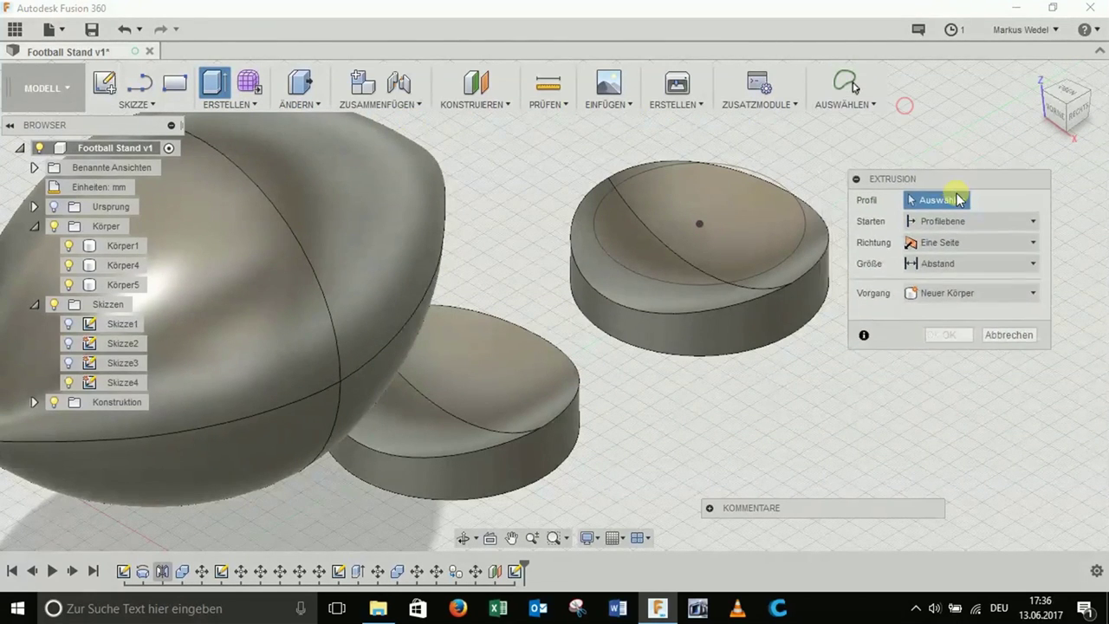
click(726, 237)
drag(700, 240, 702, 282)
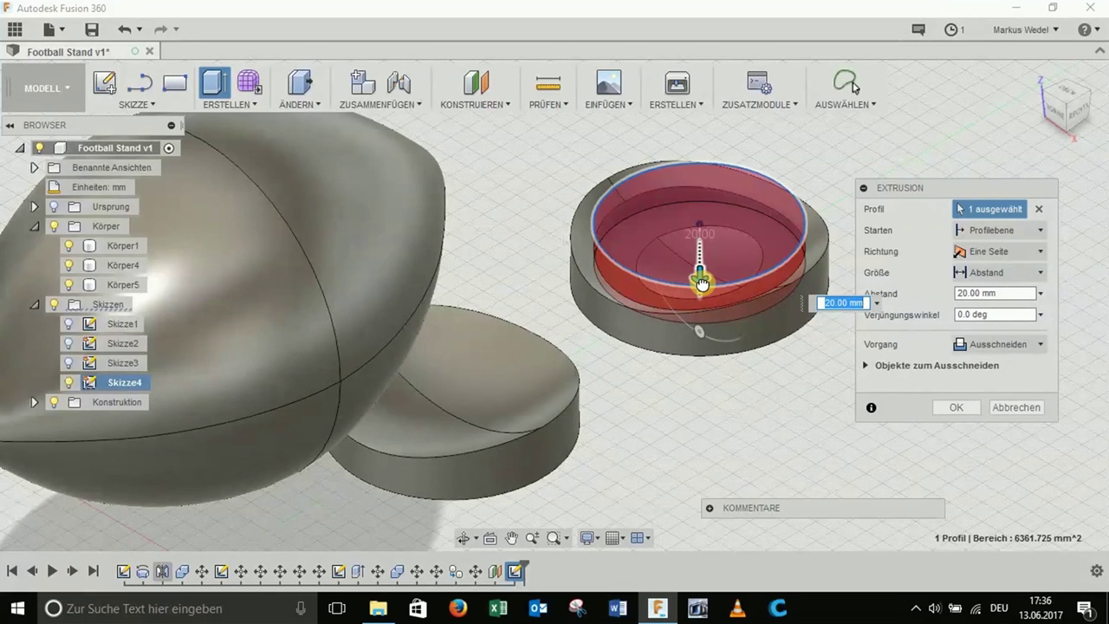
text(27)
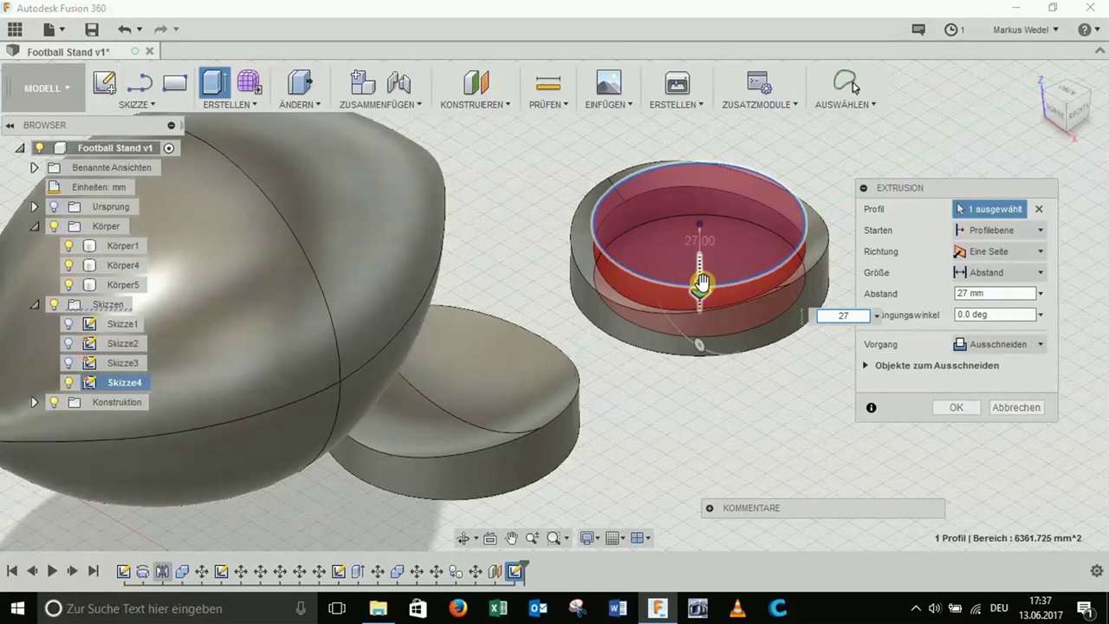
key(Return)
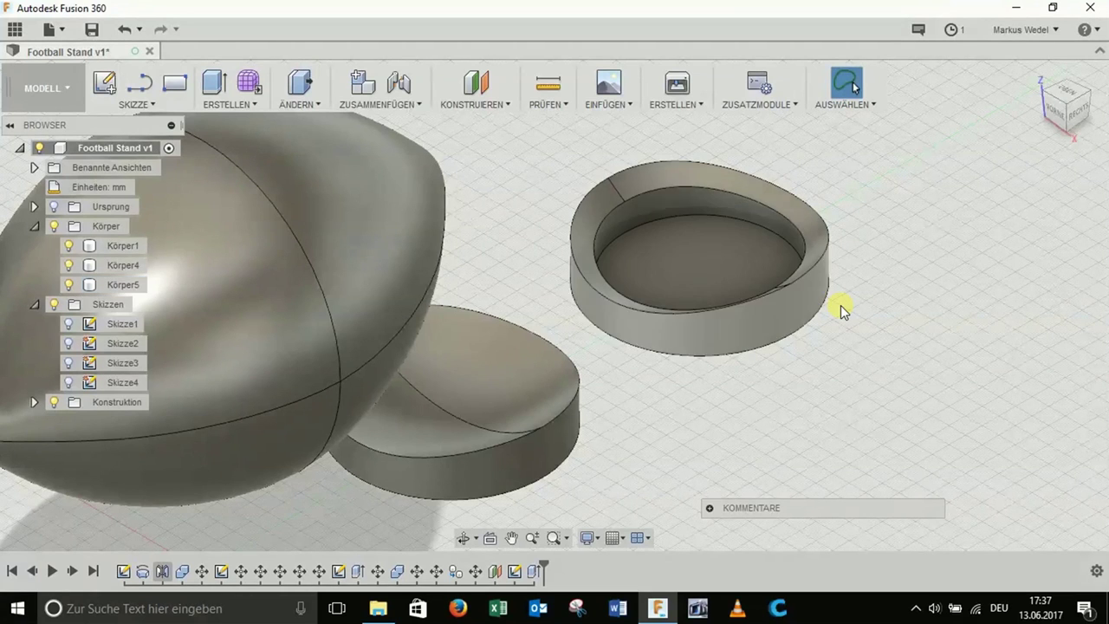
click(709, 261)
- Fillet the two inner rim edges of the recess with a 2 mm radius
scroll(709, 261, up, 3)
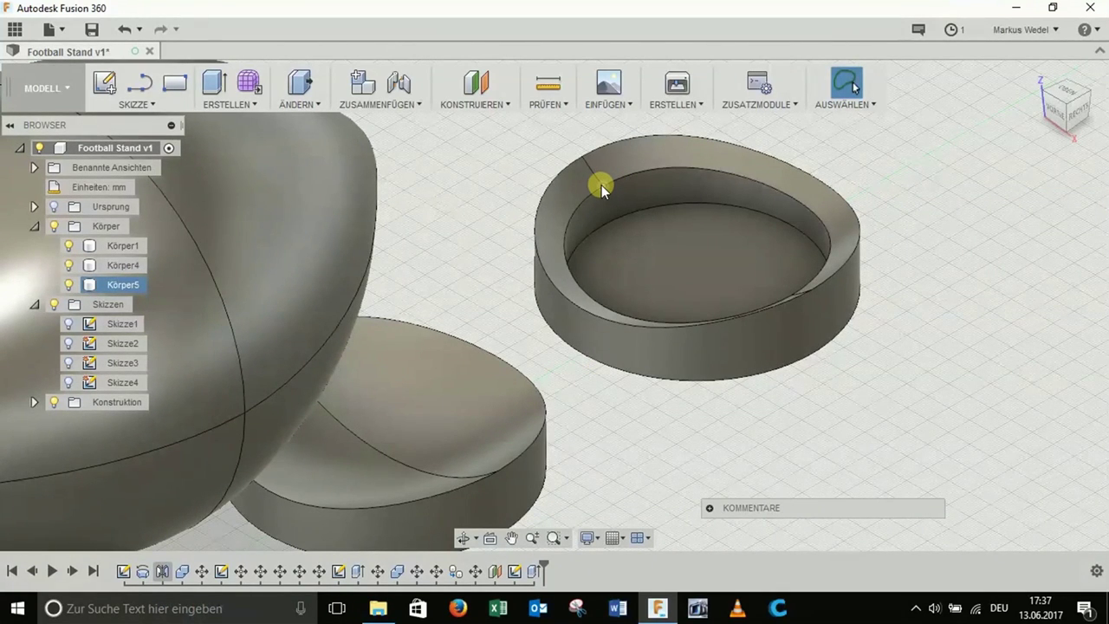
click(297, 100)
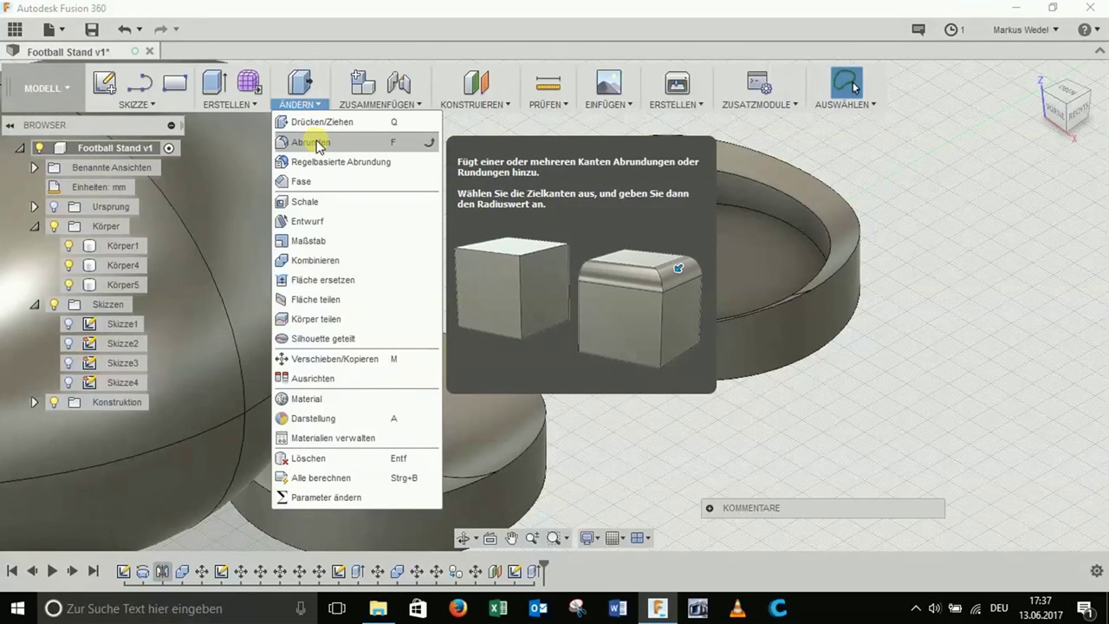
click(310, 142)
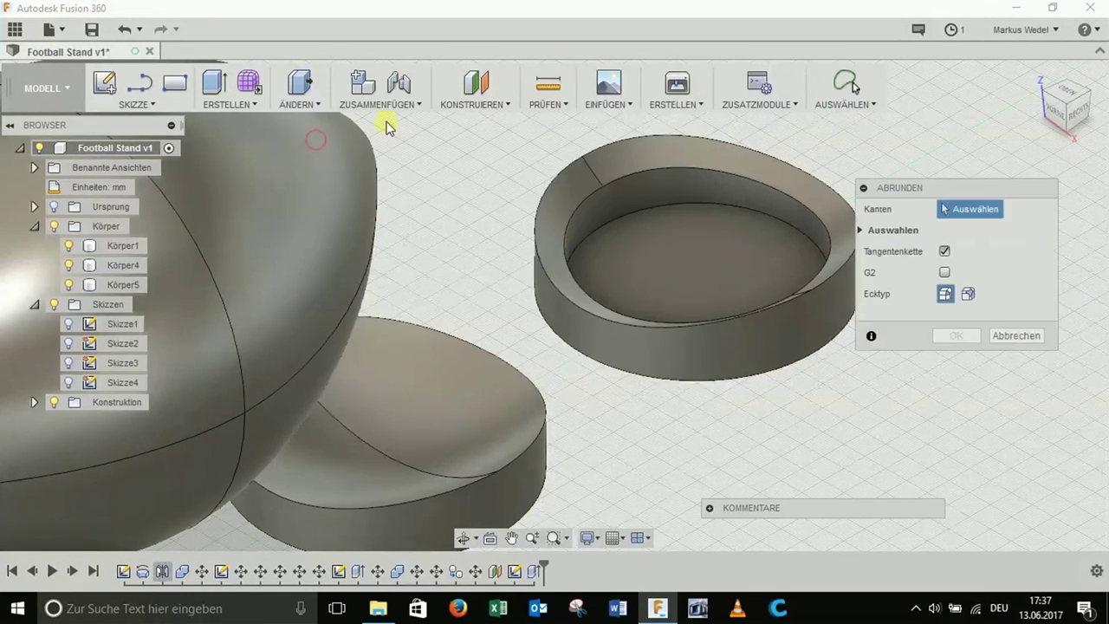
click(632, 173)
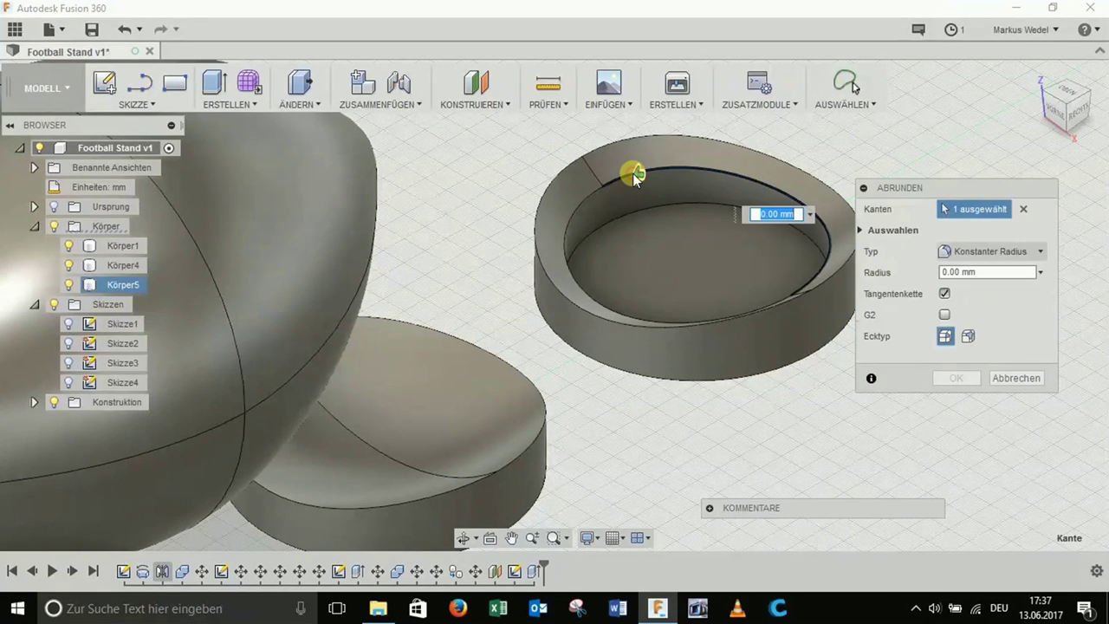
click(592, 197)
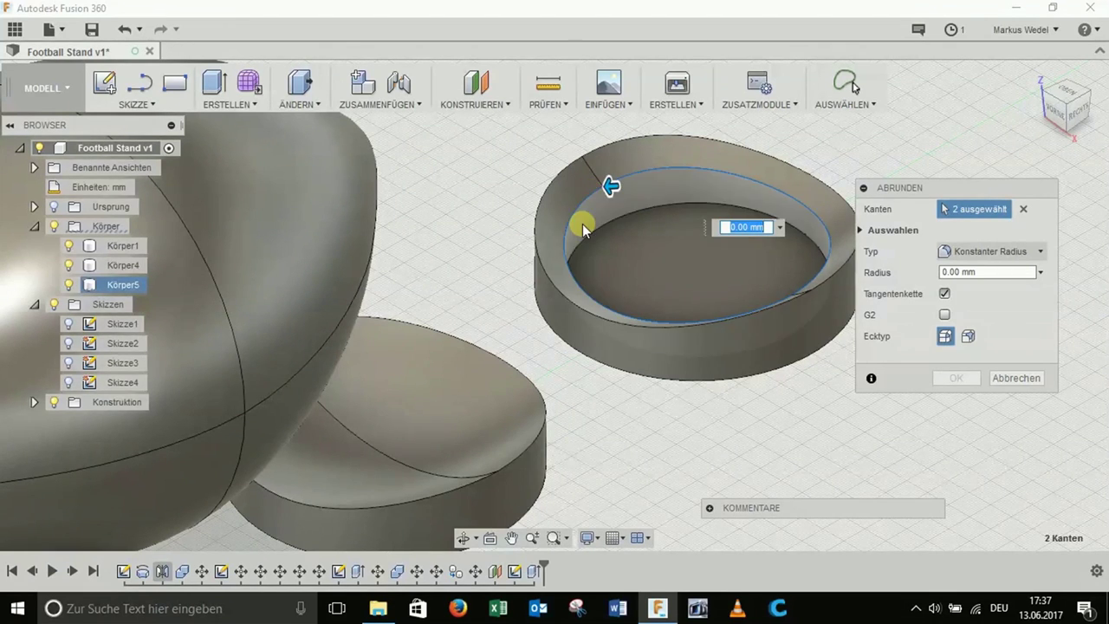
click(954, 274)
text(2)
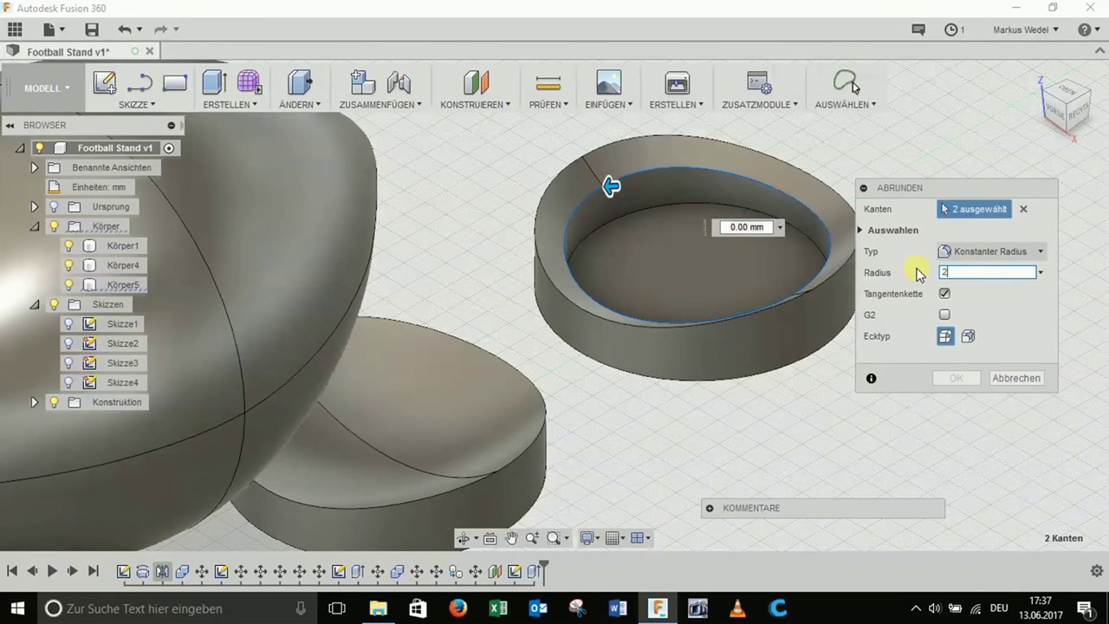
key(Return)
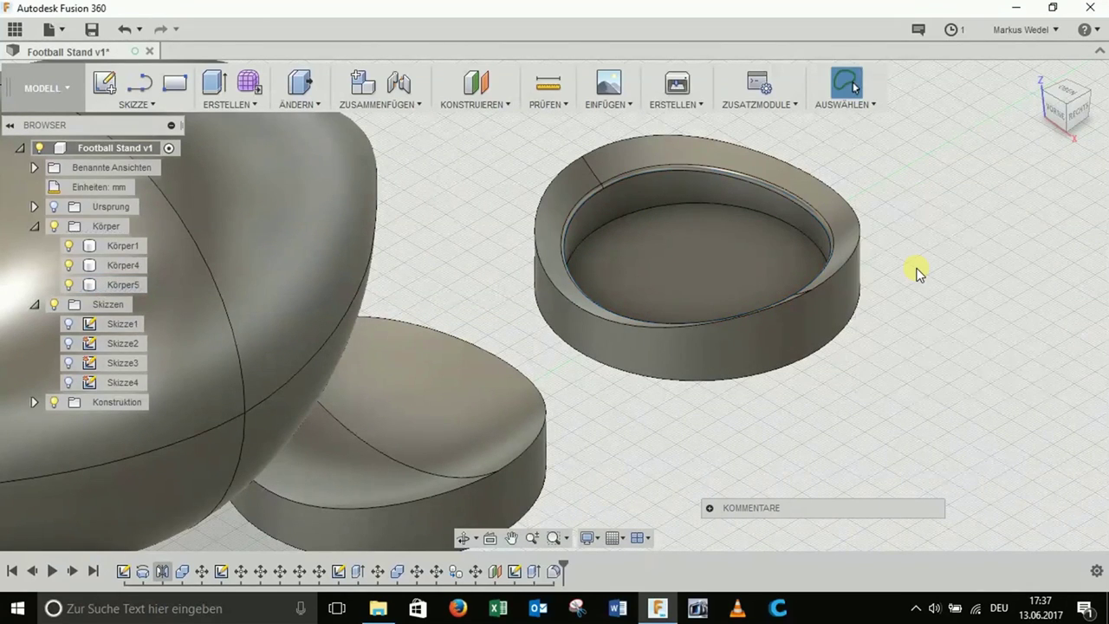
- Zoom in to inspect the filleted rim, then clear the selection
scroll(594, 184, up, 3)
scroll(594, 185, up, 3)
scroll(593, 184, down, 3)
scroll(594, 185, down, 2)
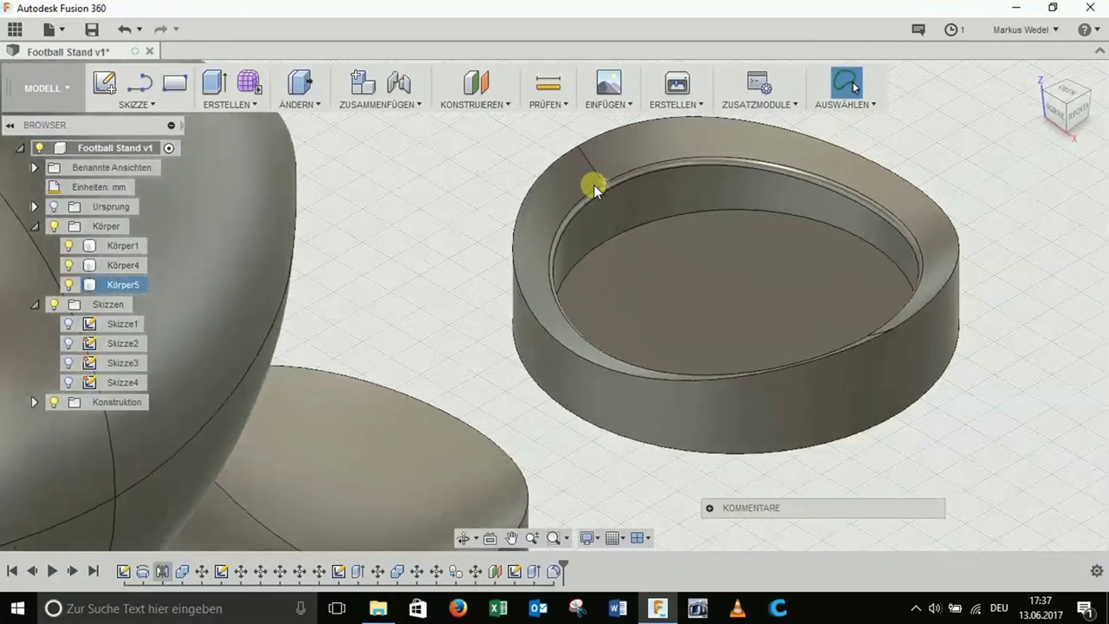
scroll(594, 185, down, 1)
scroll(594, 185, down, 1)
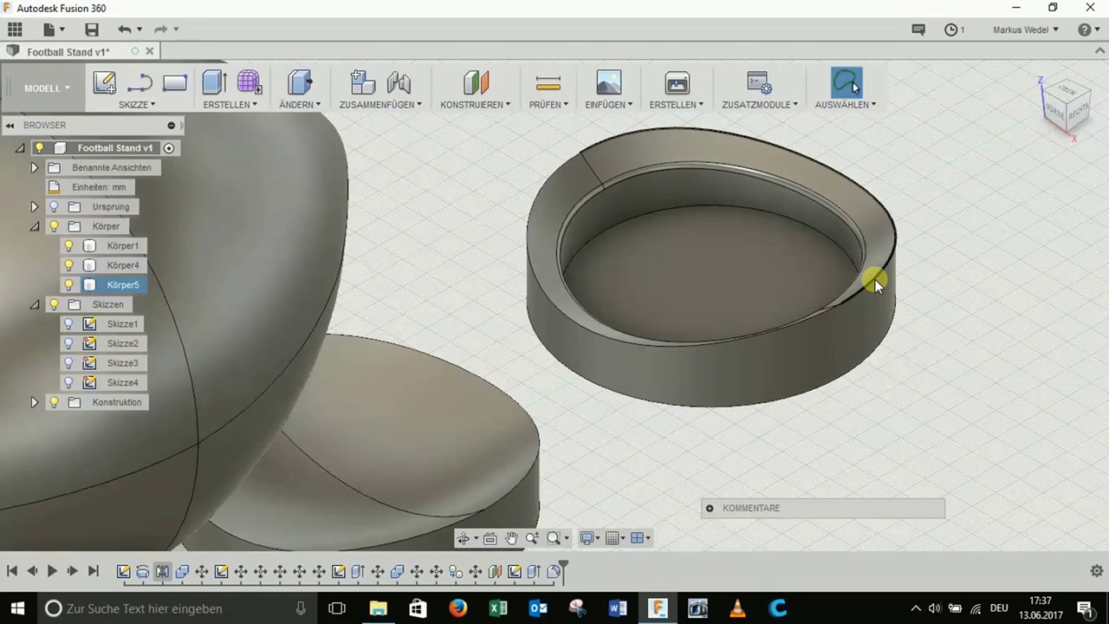
click(488, 194)
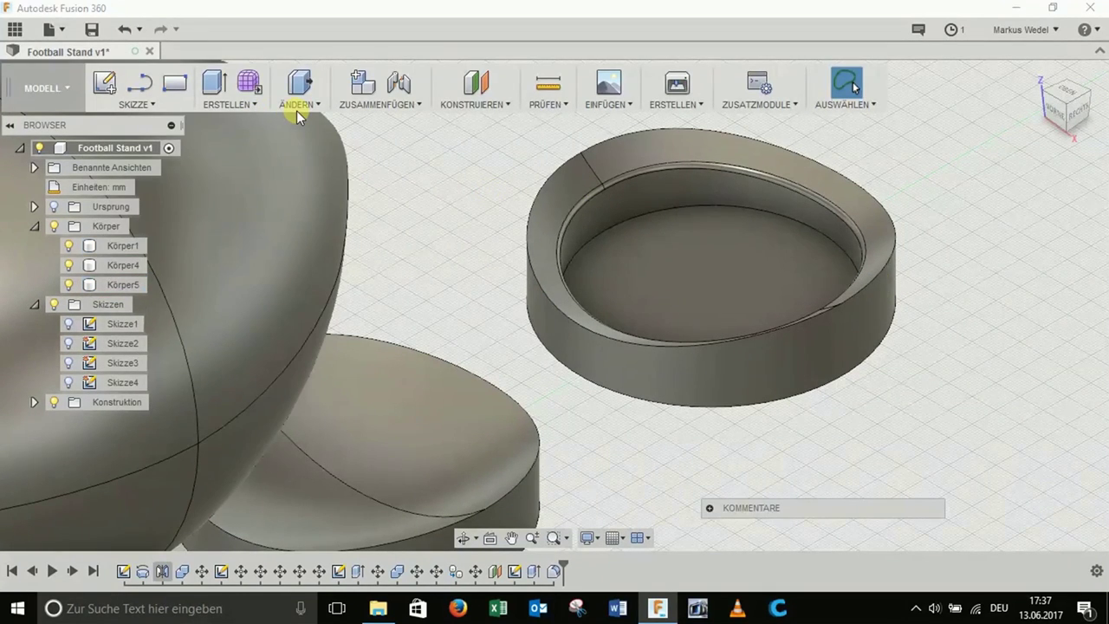
click(296, 111)
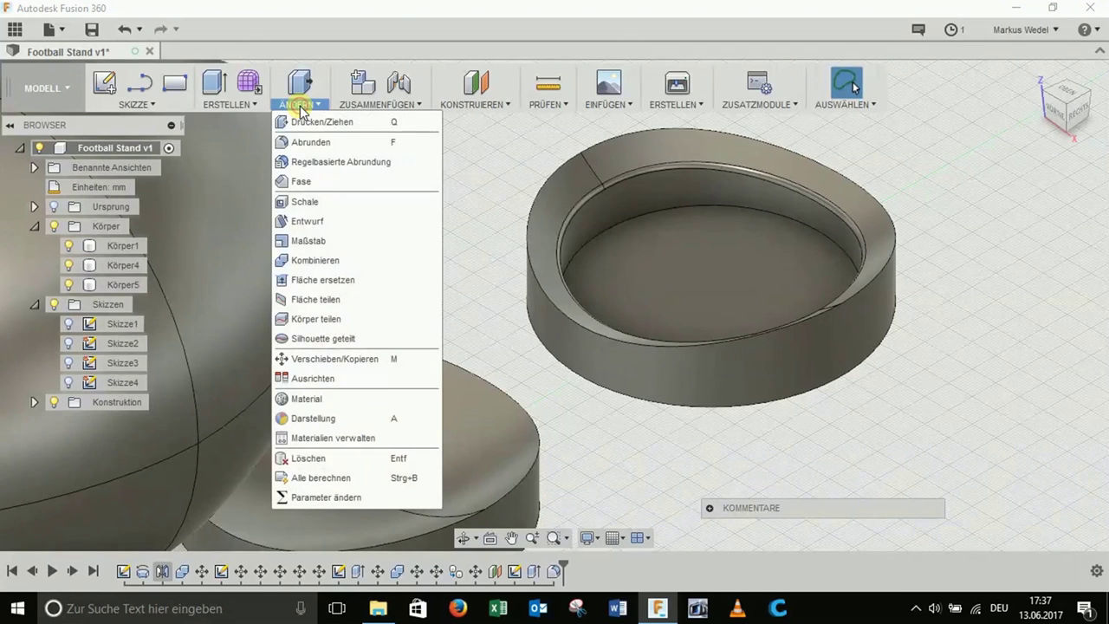
- Fillet the ring's lower and top outer edges with a 2 mm radius
click(317, 143)
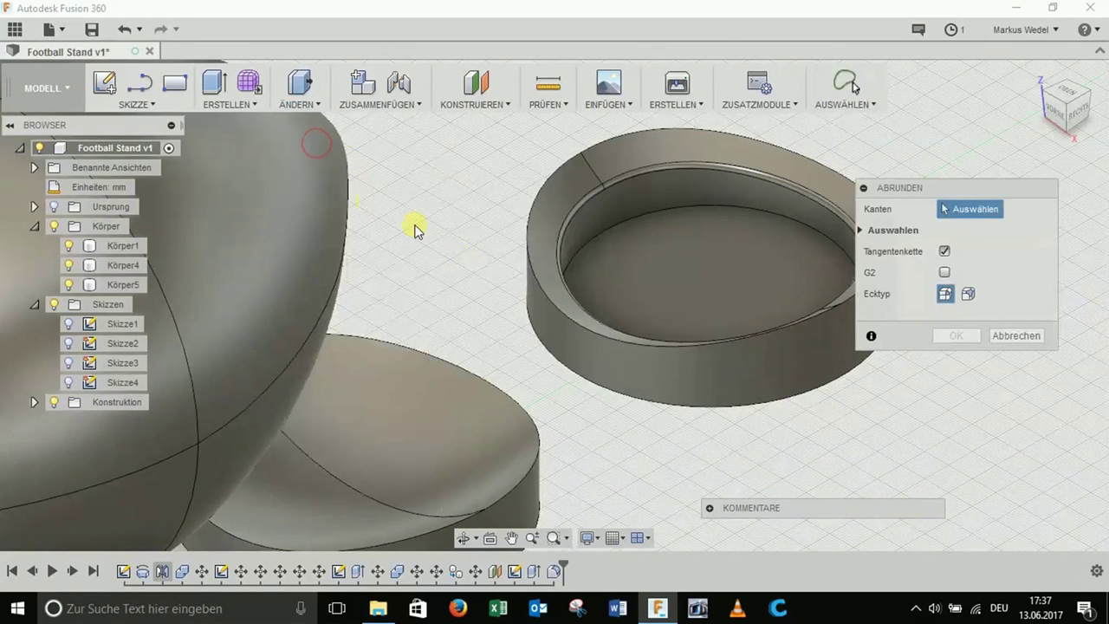
click(537, 284)
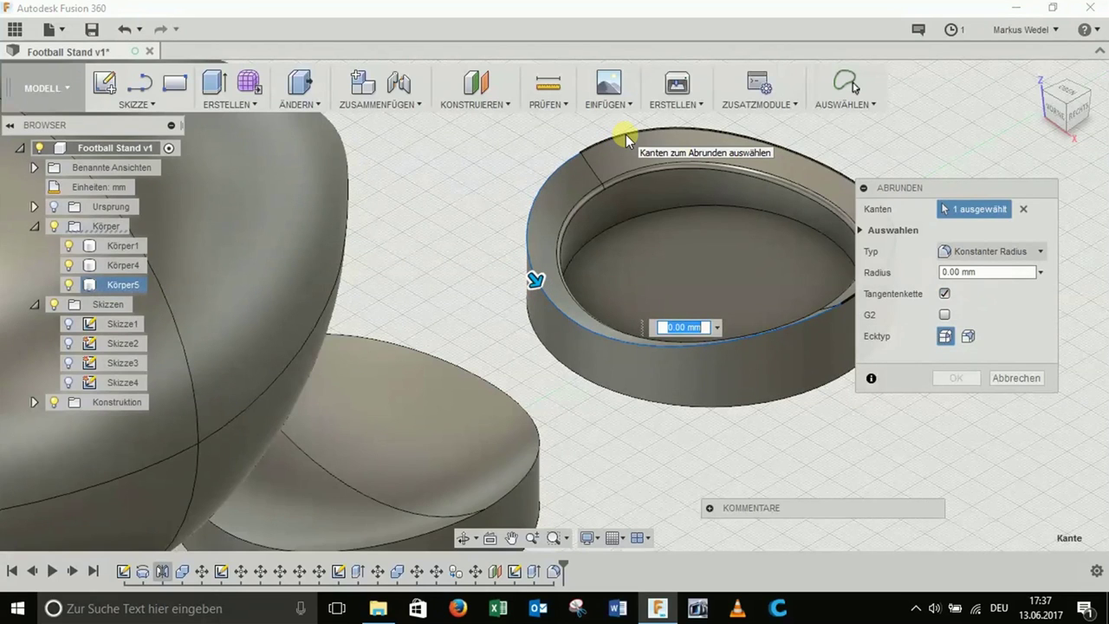
click(630, 131)
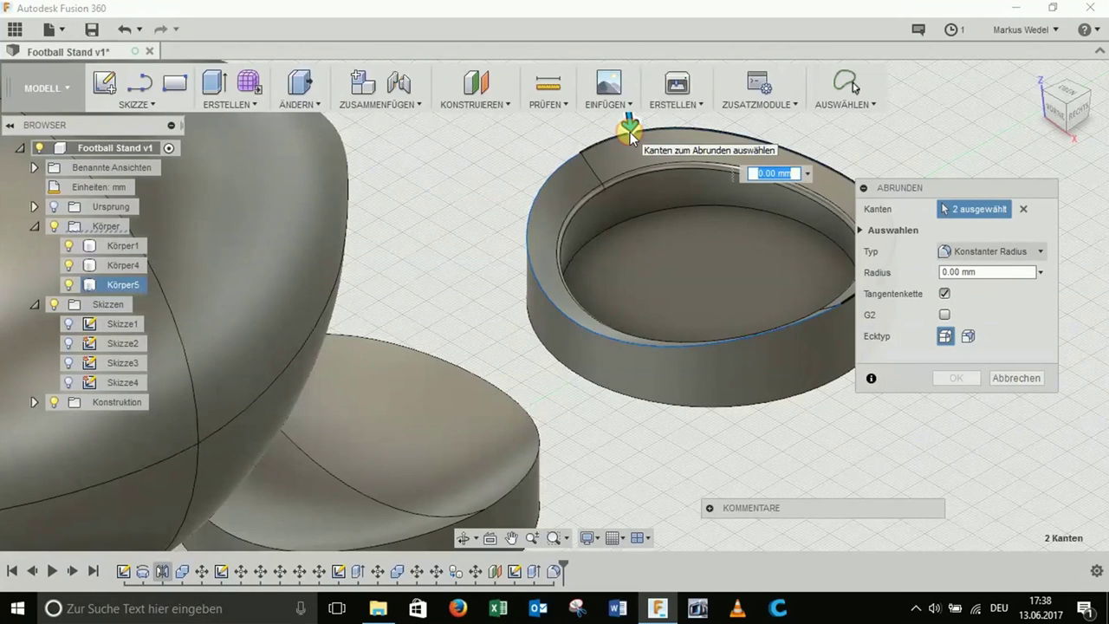
drag(986, 278, 928, 282)
text(2)
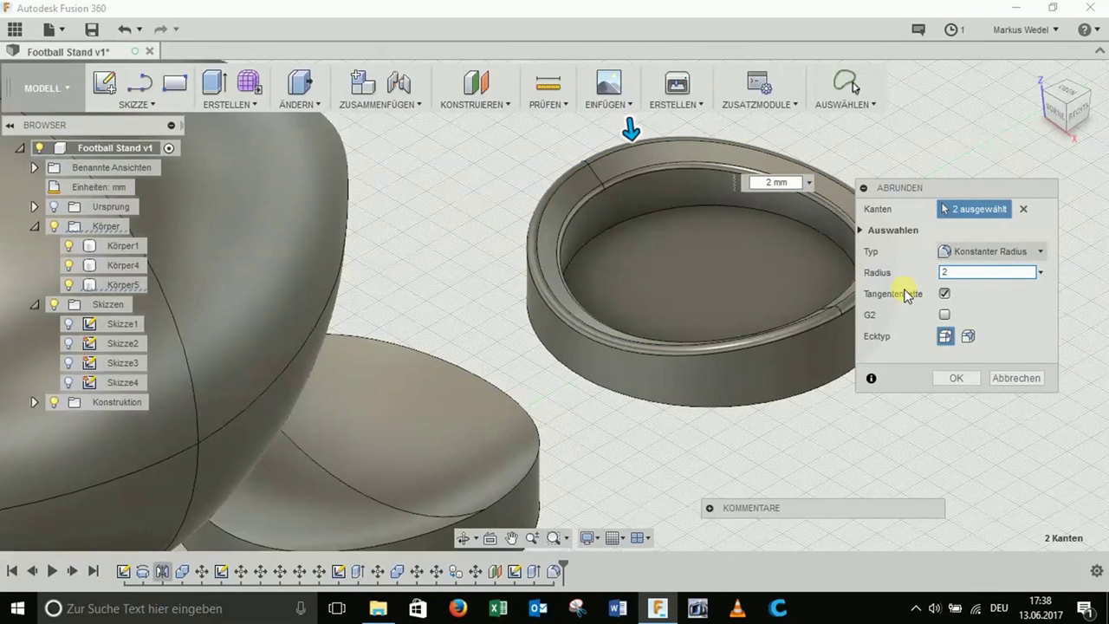
key(Return)
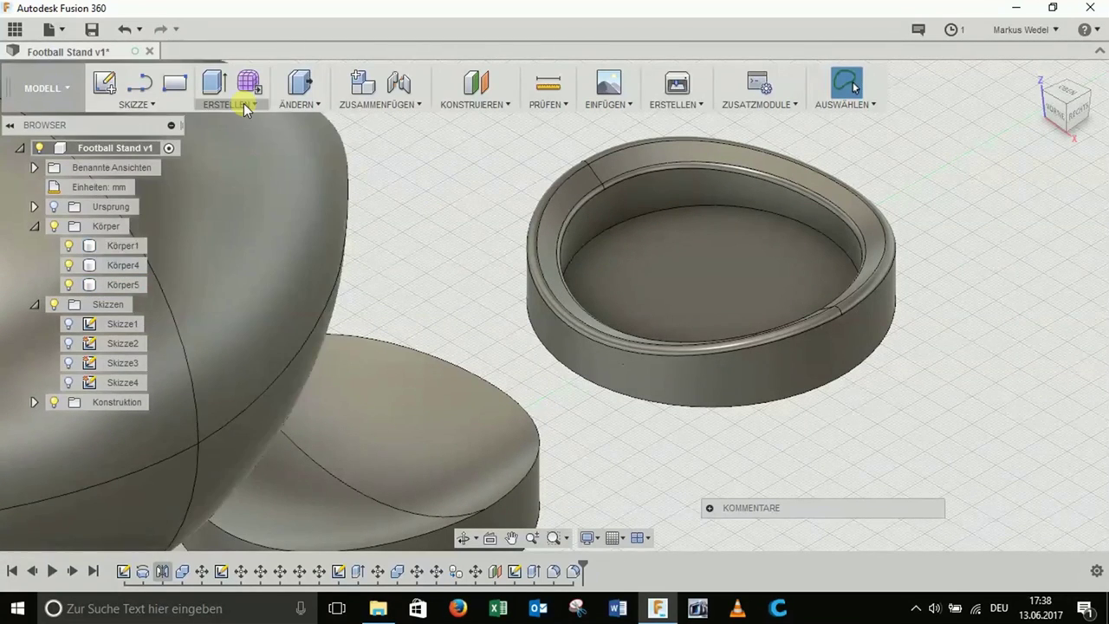
- Round the inner ring edge with a 2 mm fillet and zoom to inspect it
click(294, 104)
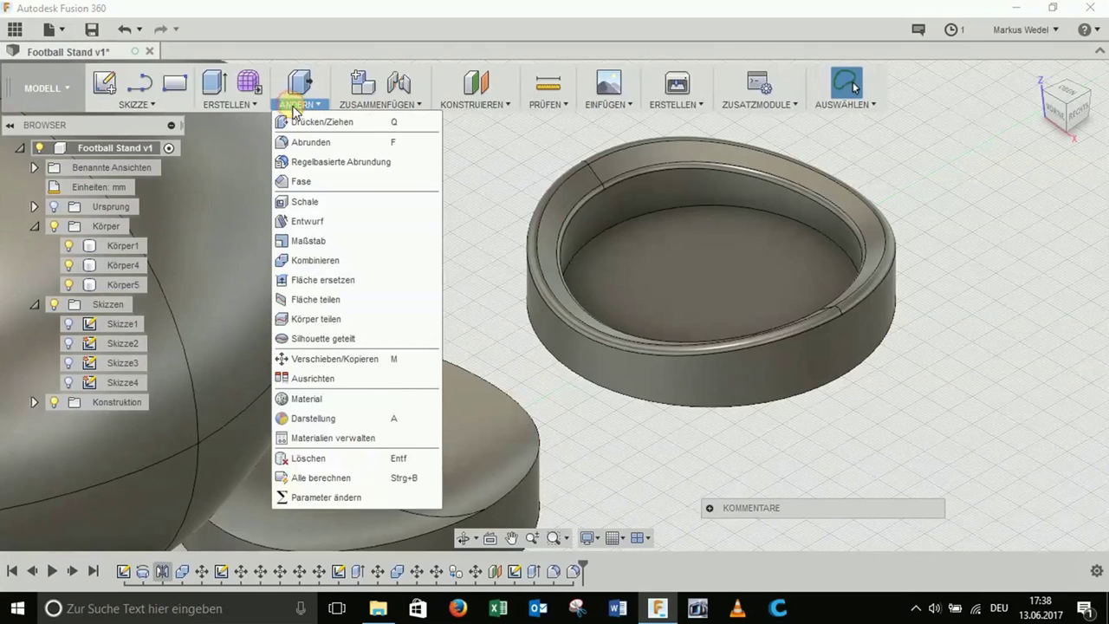
click(303, 143)
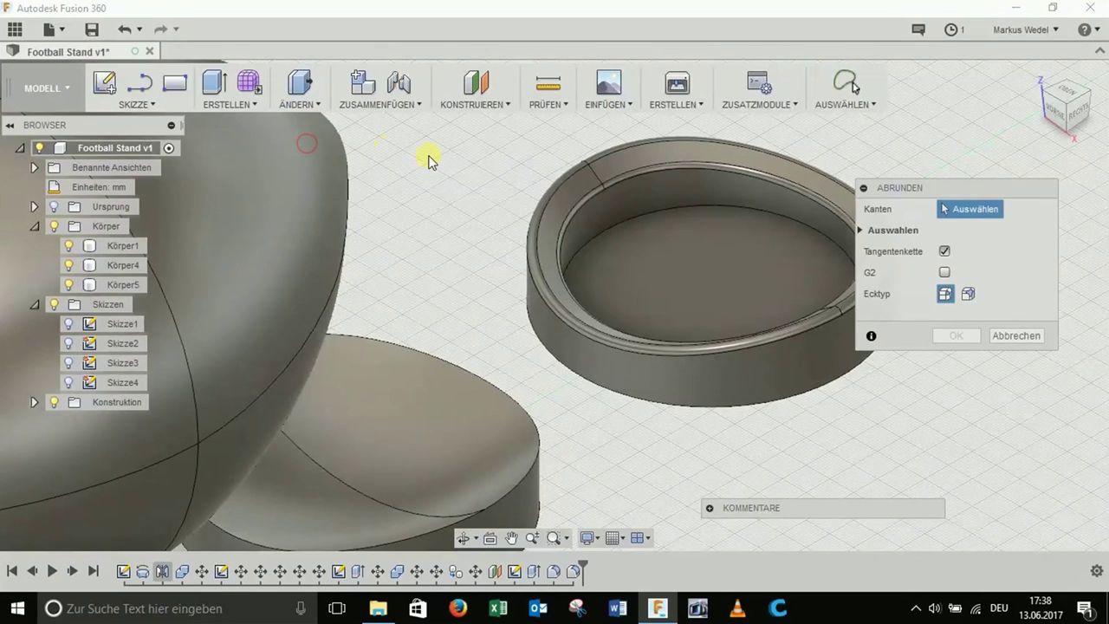
click(636, 214)
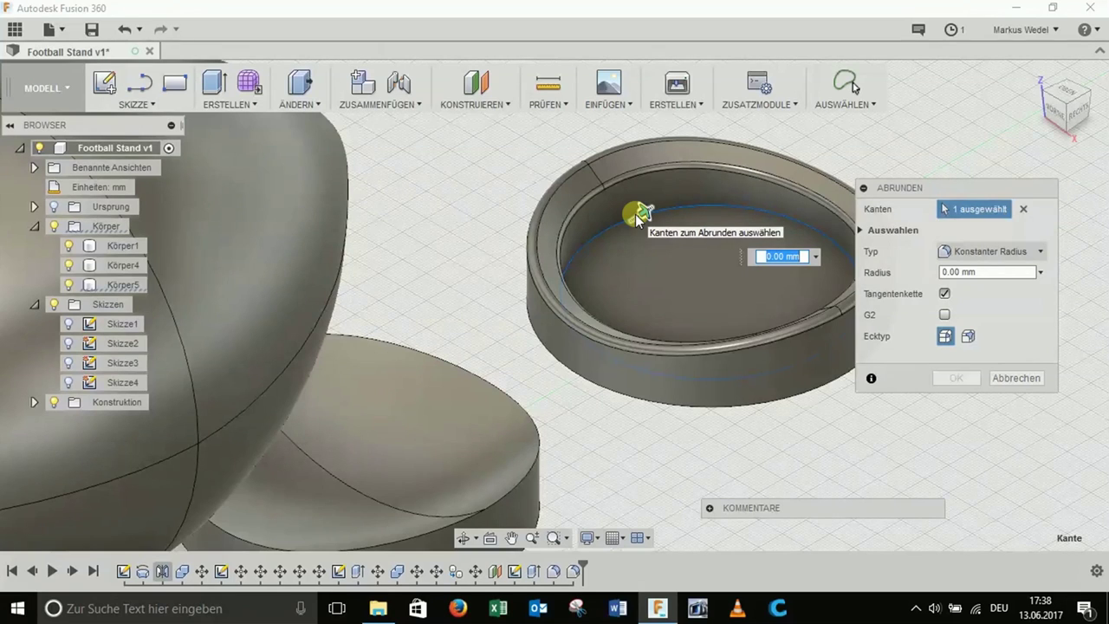
text(-2)
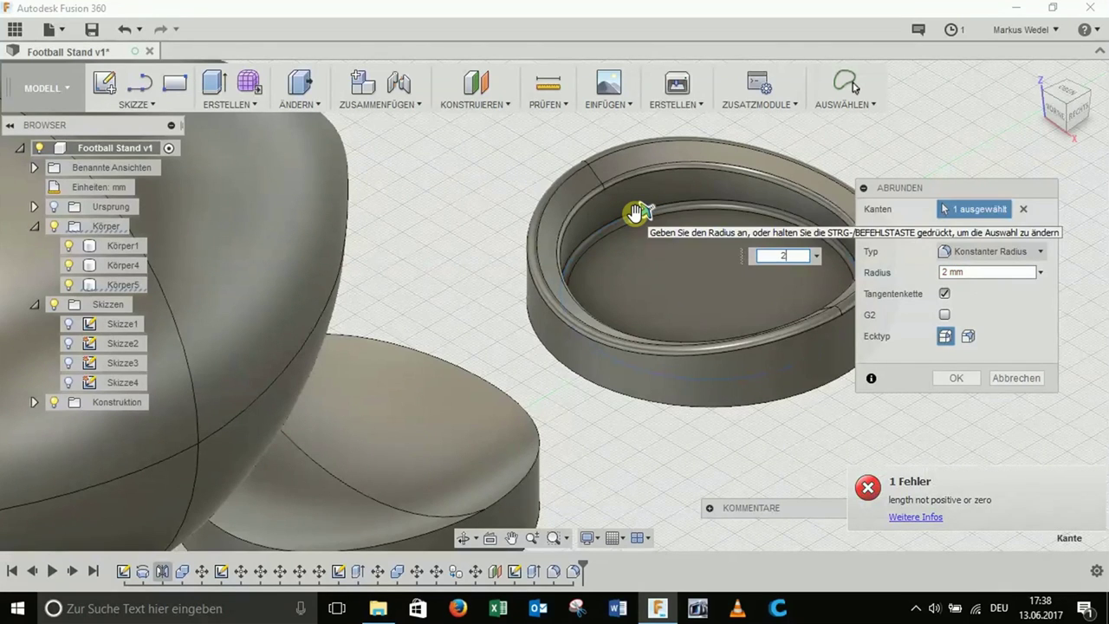
click(936, 381)
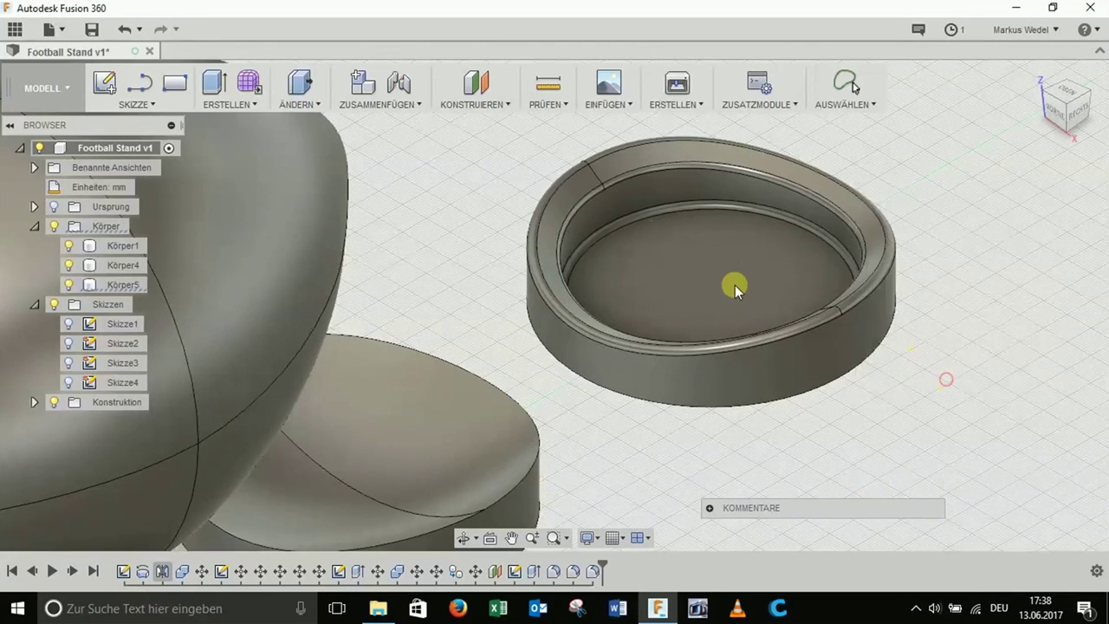
scroll(654, 209, up, 2)
scroll(654, 210, up, 2)
scroll(653, 210, up, 2)
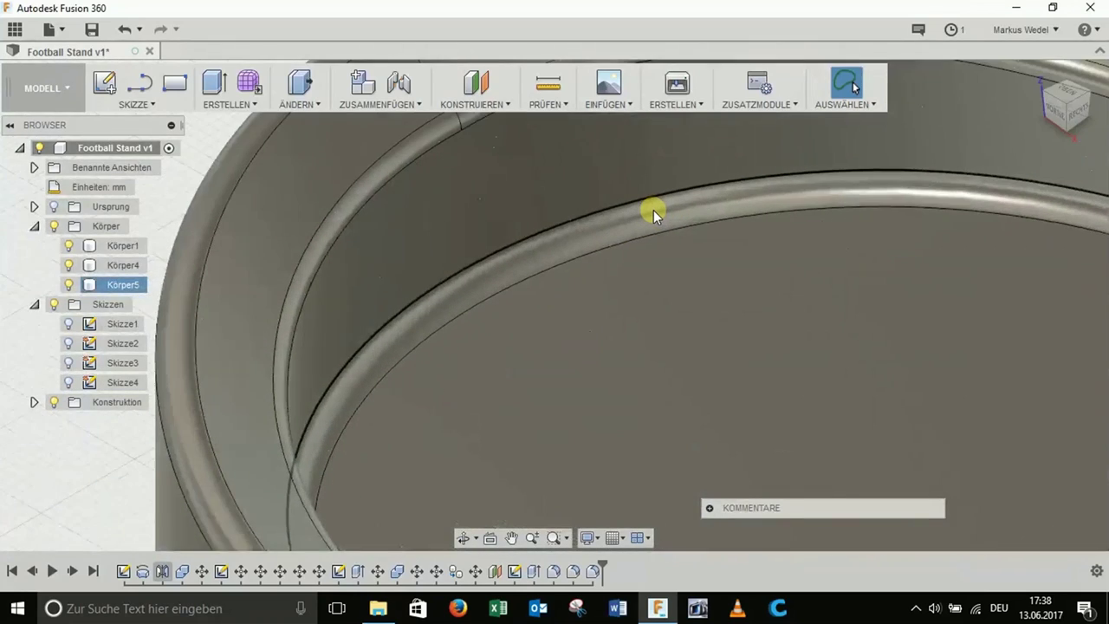
scroll(653, 210, down, 2)
scroll(653, 210, down, 2)
scroll(653, 210, down, 2)
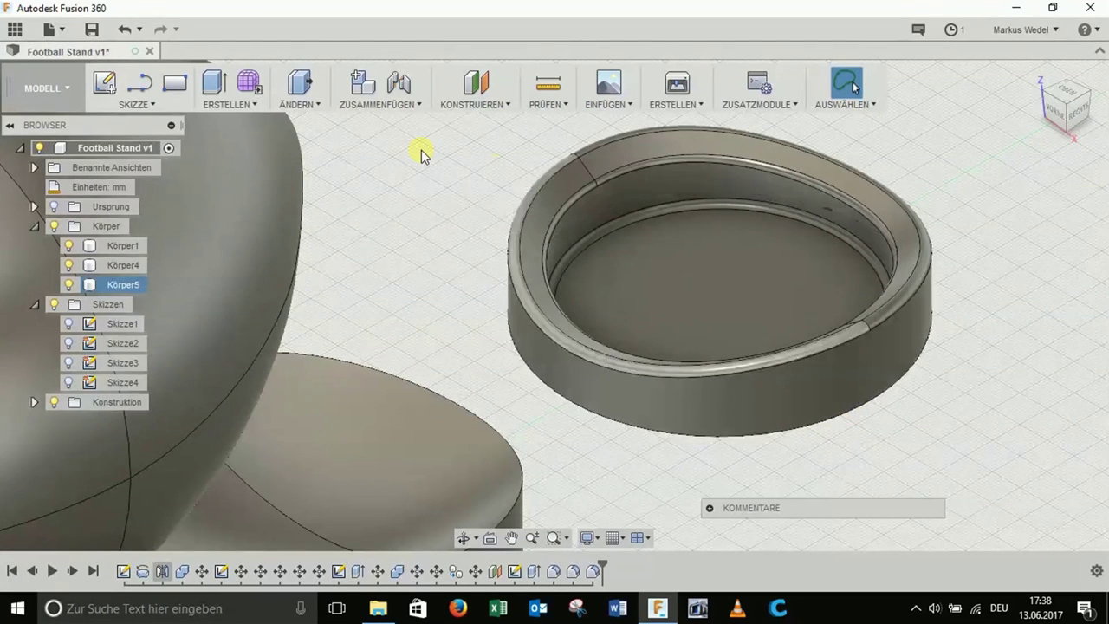
- Fillet the ring's bottom outer edge with a 5 mm radius
click(295, 104)
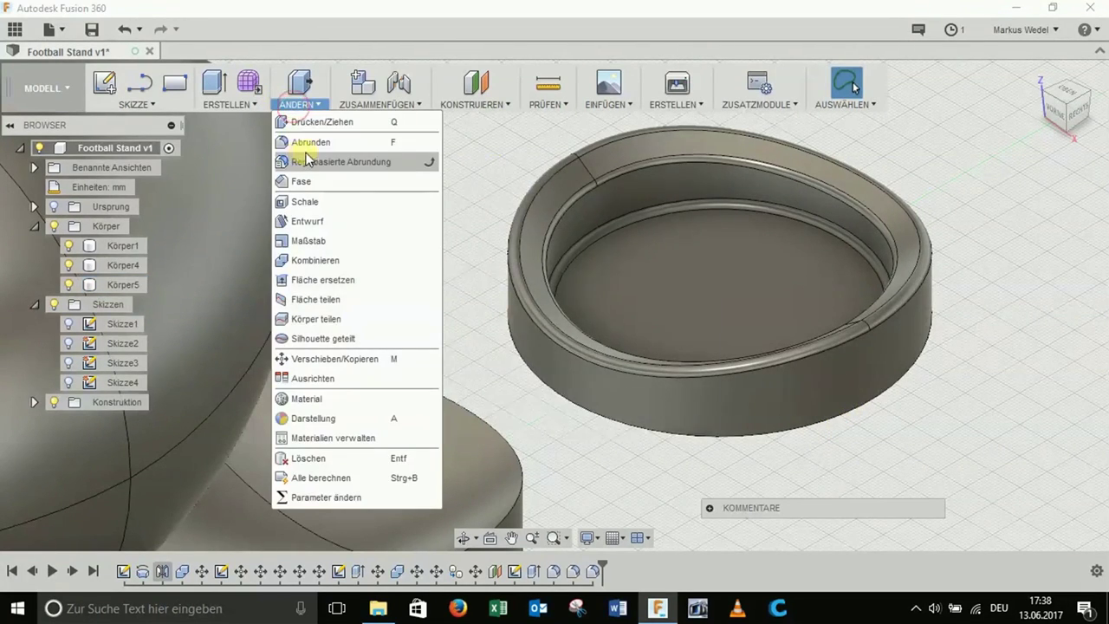
click(299, 172)
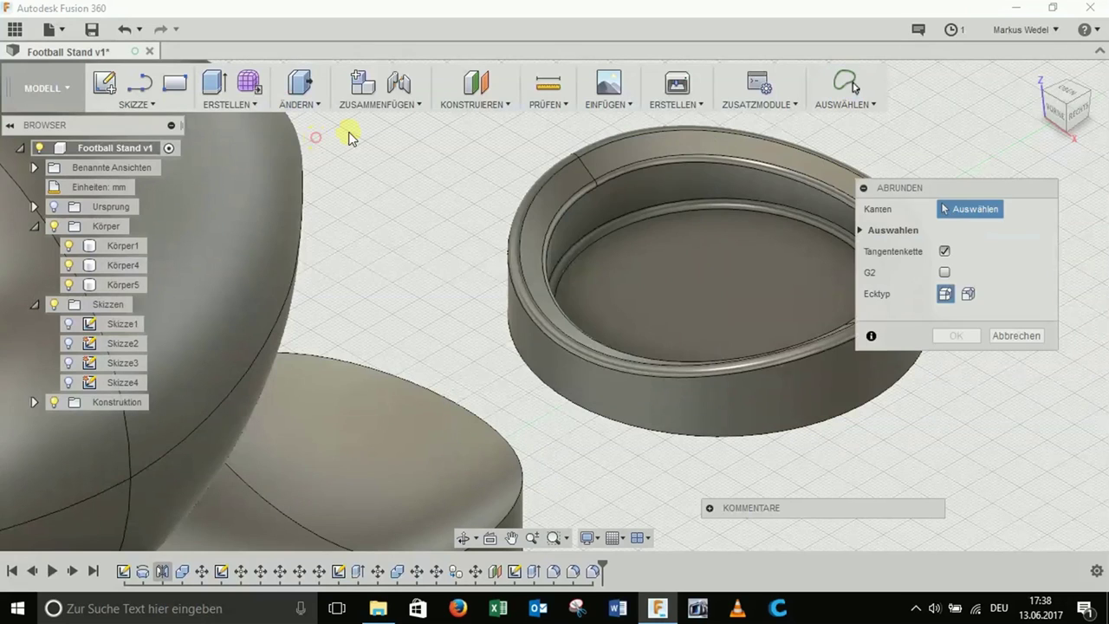
click(800, 426)
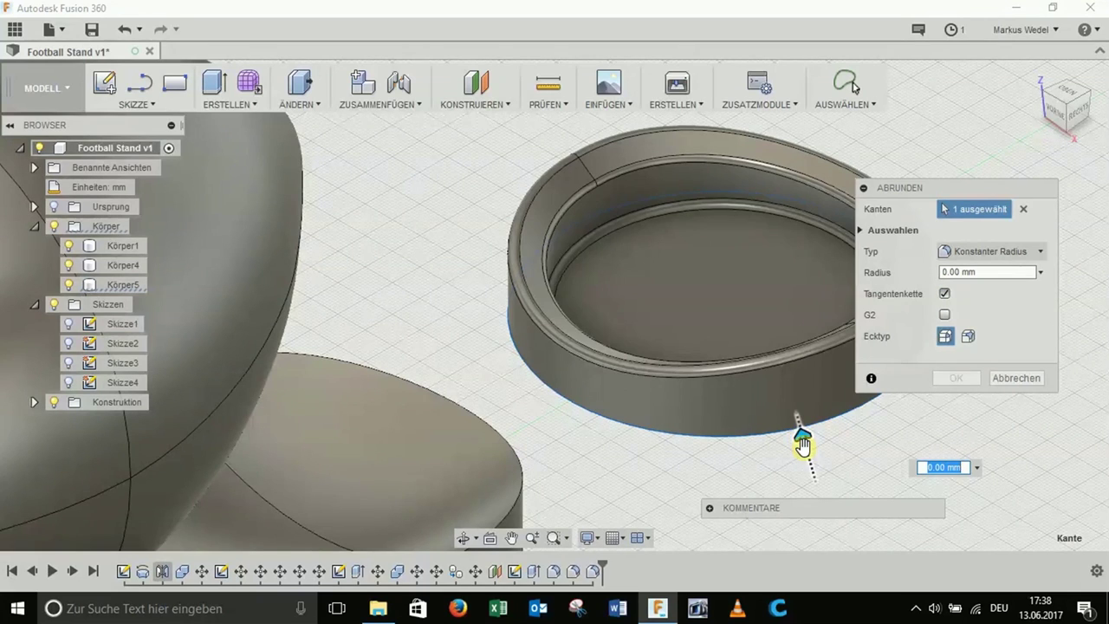
text(5)
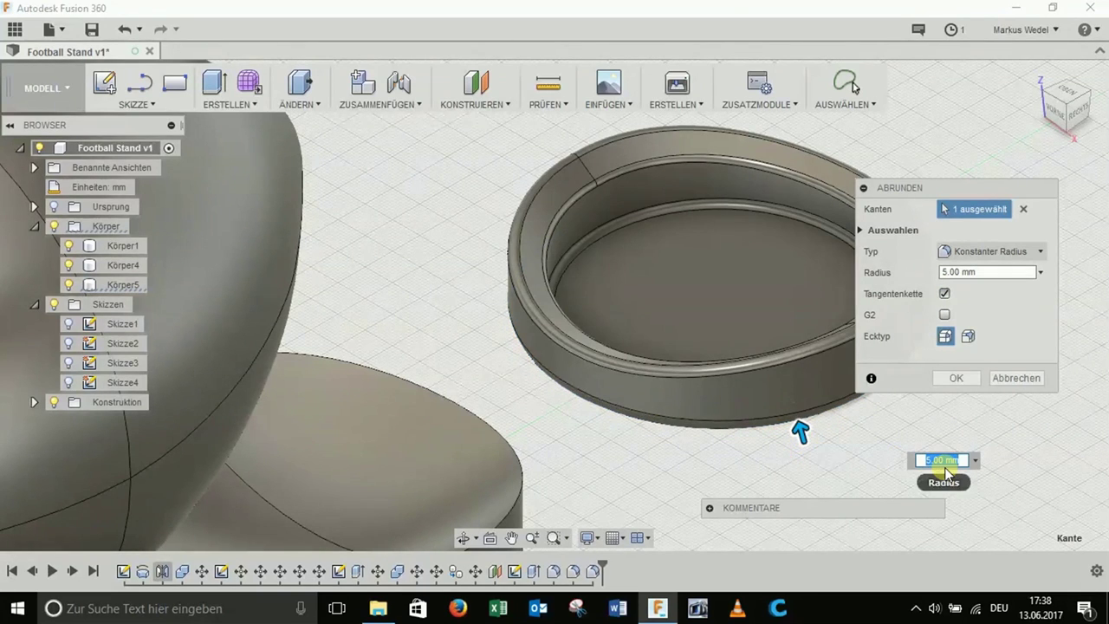
key(Return)
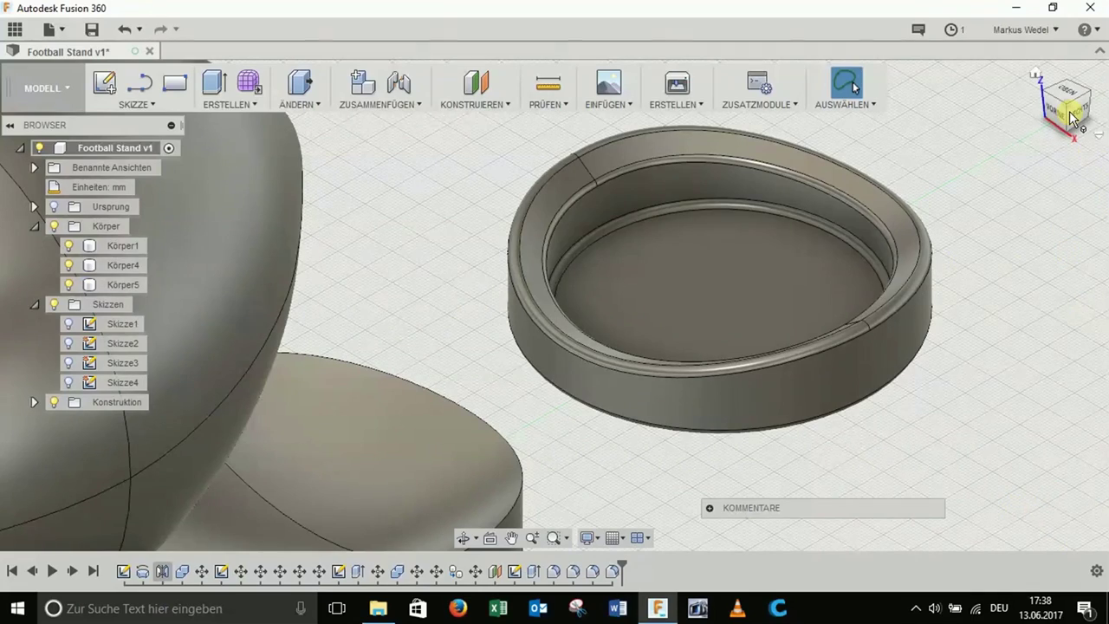
- Orbit and zoom out to view the ring from below, then deselect it
drag(1064, 110, 1047, 99)
shift+middle_drag(1047, 99, 663, 478)
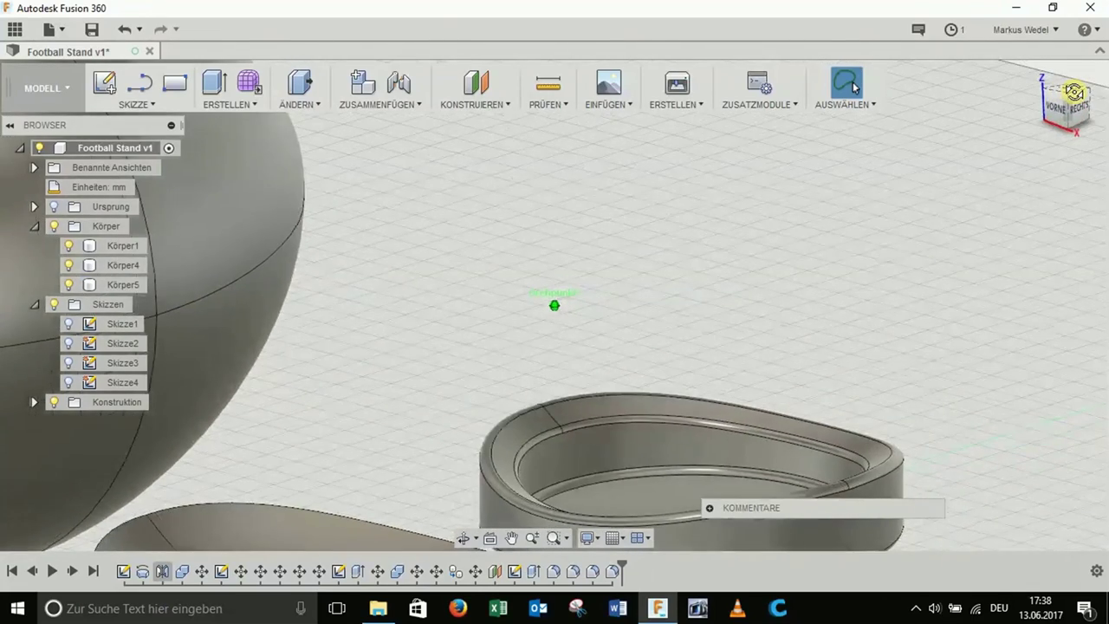
scroll(632, 472, up, 3)
scroll(632, 472, down, 5)
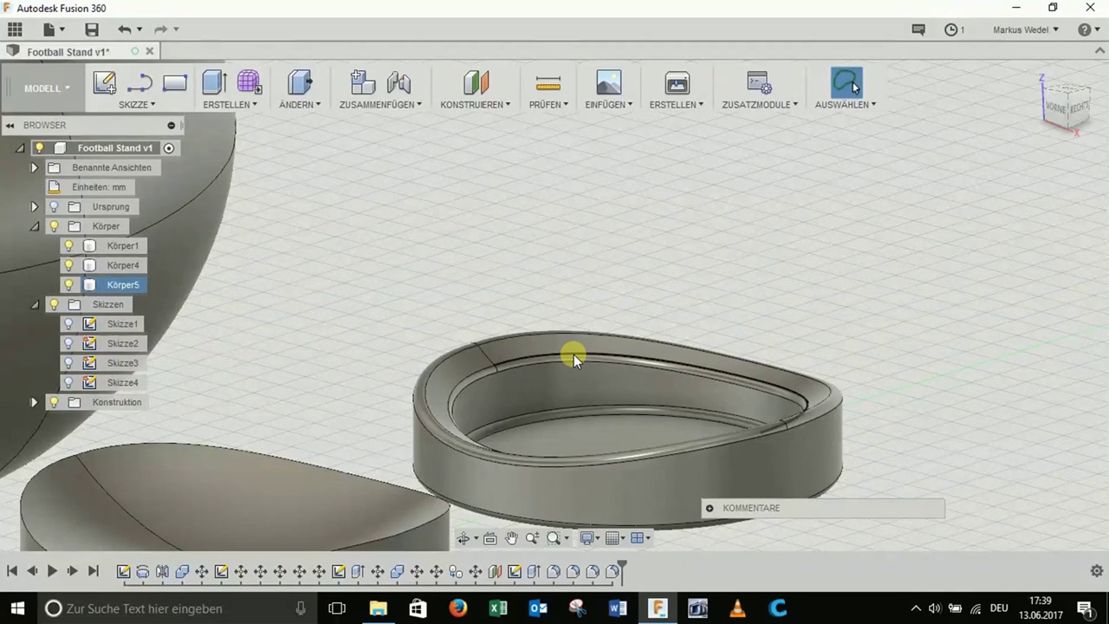
click(829, 334)
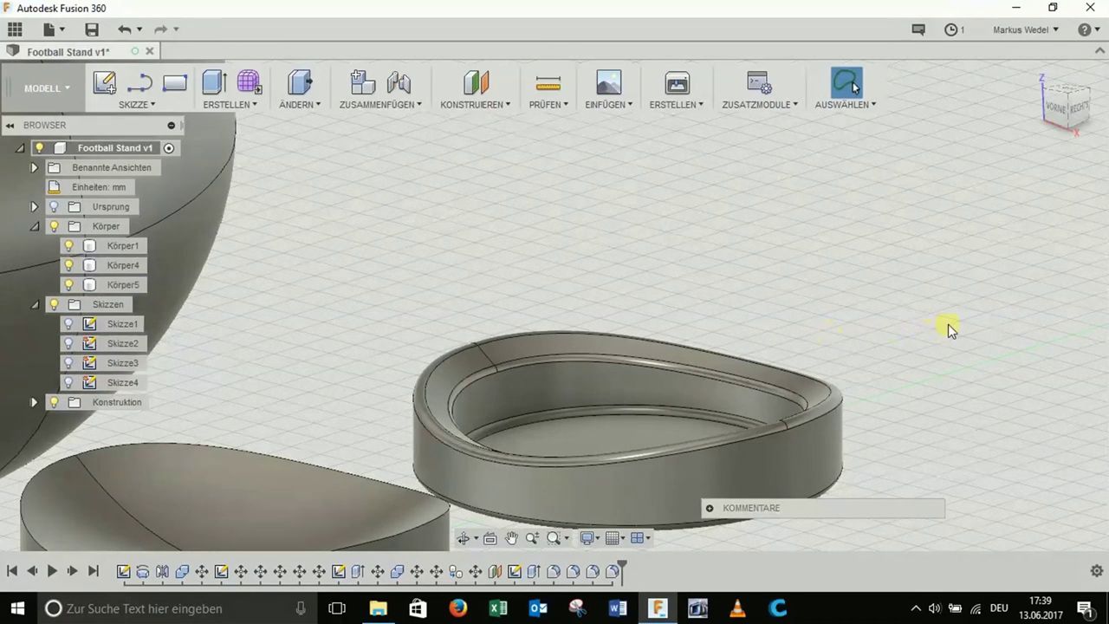
scroll(948, 324, down, 1)
scroll(948, 324, down, 1)
scroll(949, 324, down, 1)
scroll(811, 457, down, 1)
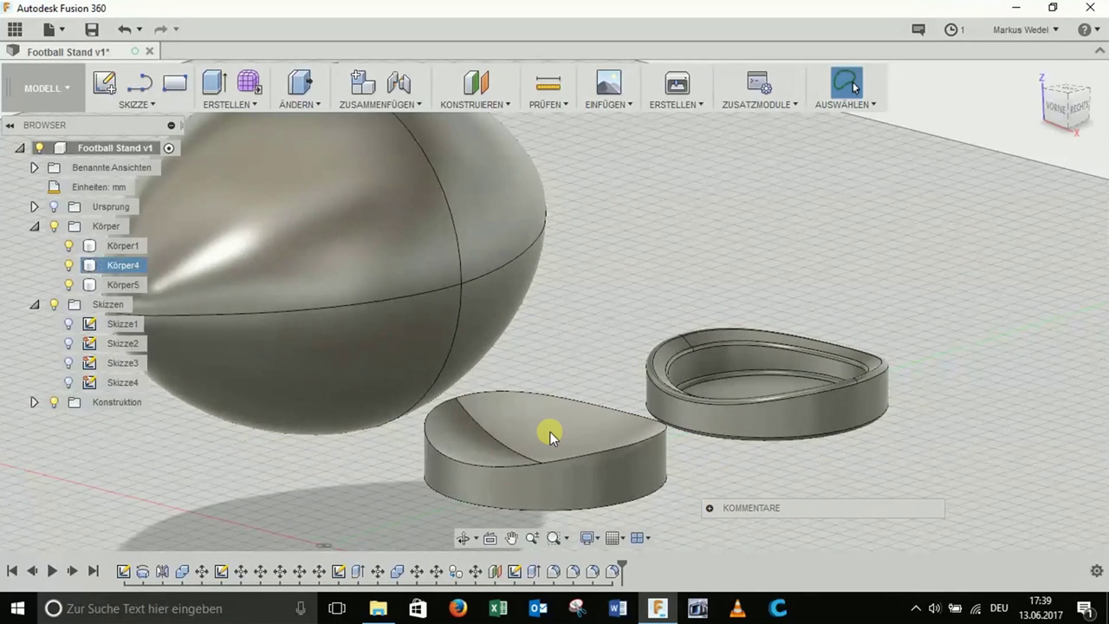
right_click(112, 268)
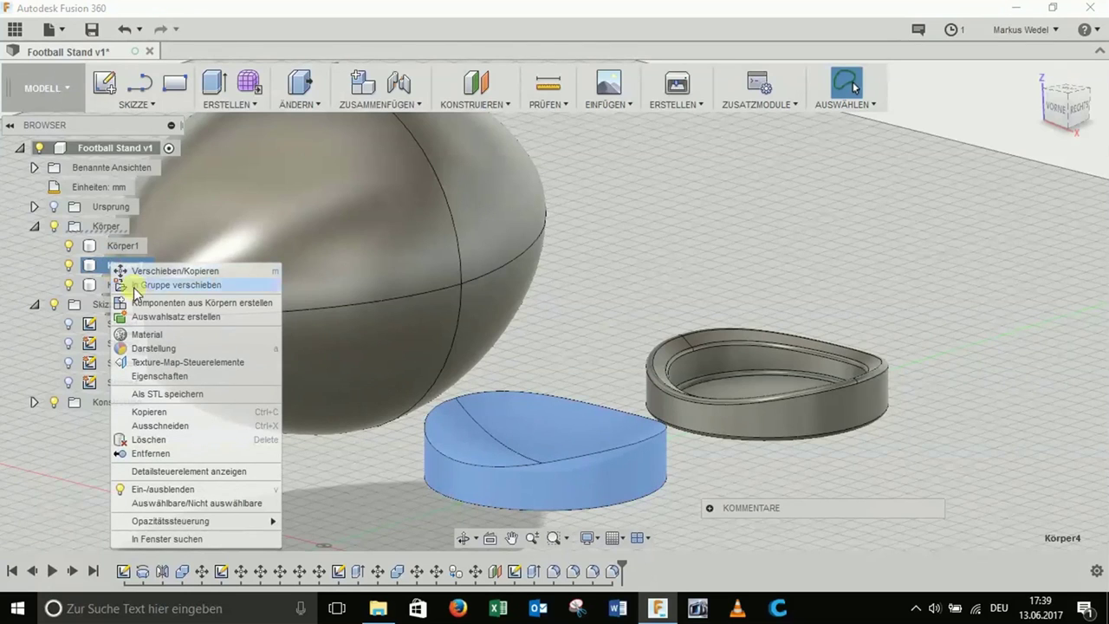
- Apply Eiche (oak) to Körper4 and Kunststoff - glänzend (Gelb) to the ring Körper5
click(154, 348)
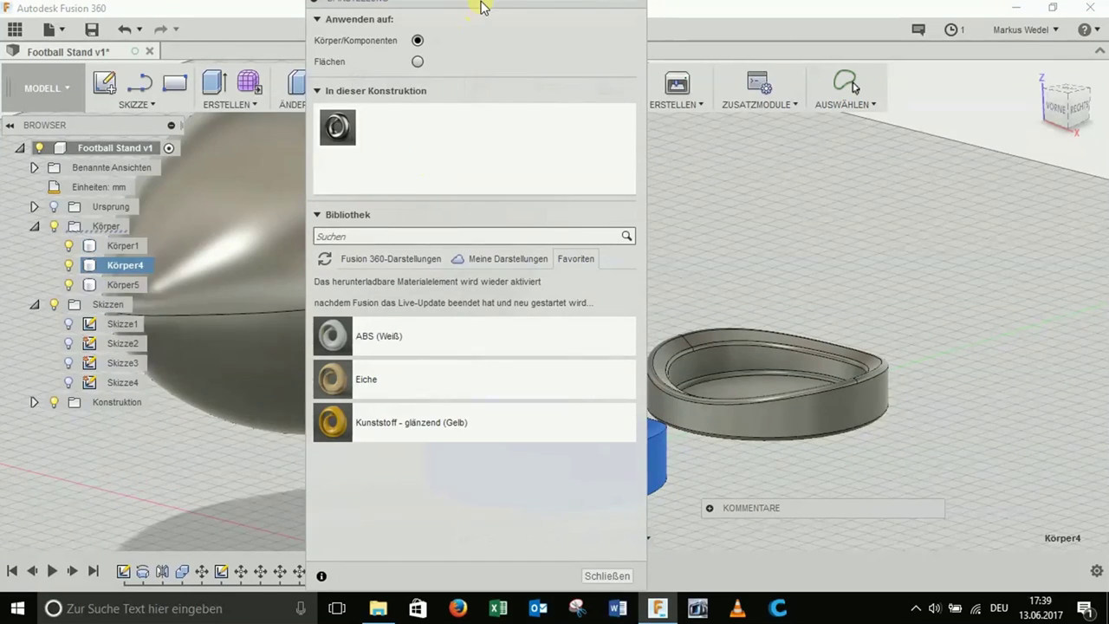
drag(483, 6, 245, 6)
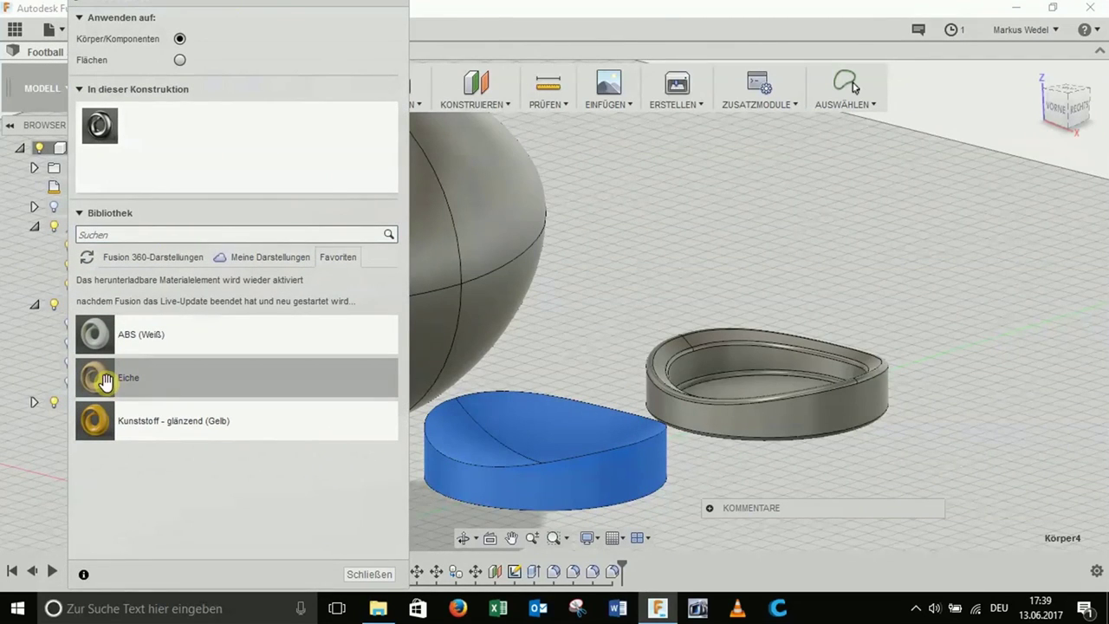
drag(104, 381, 525, 439)
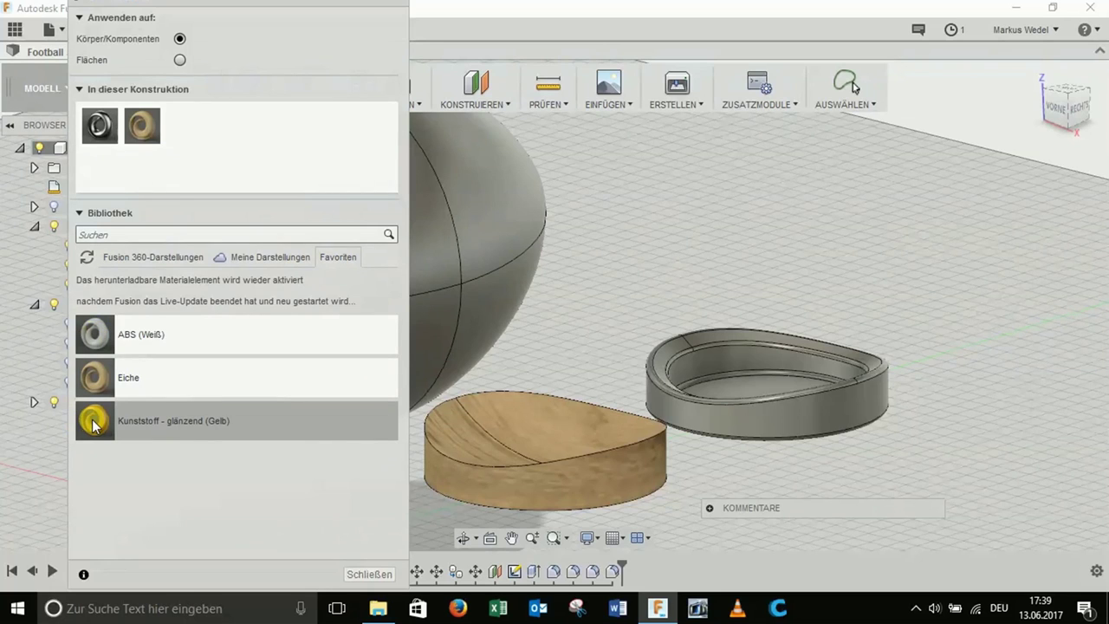
drag(94, 423, 679, 348)
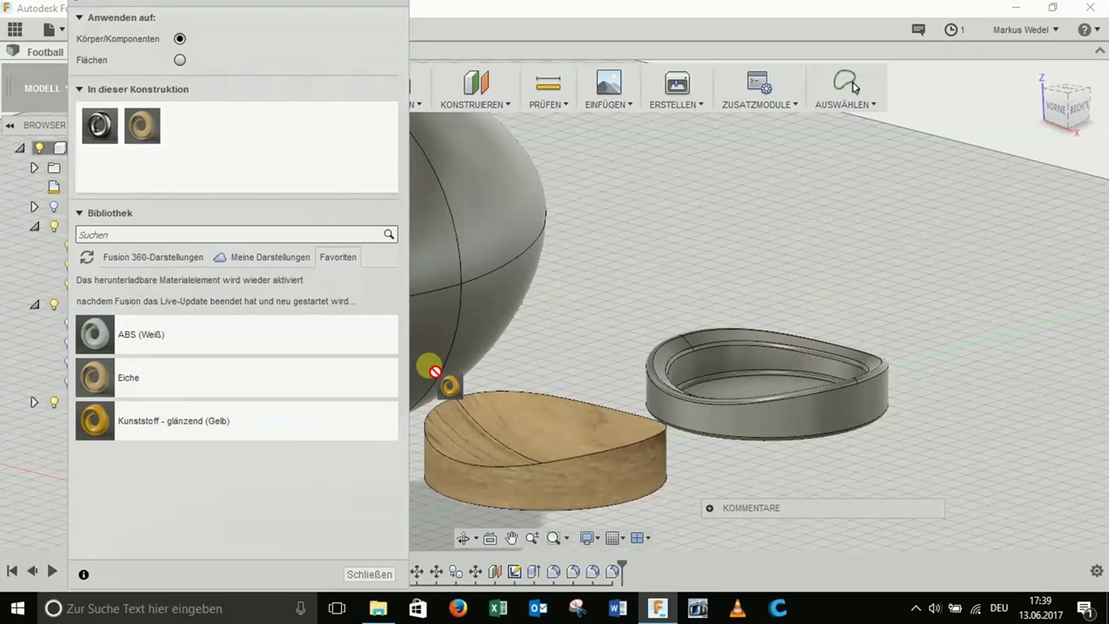
drag(730, 360, 730, 359)
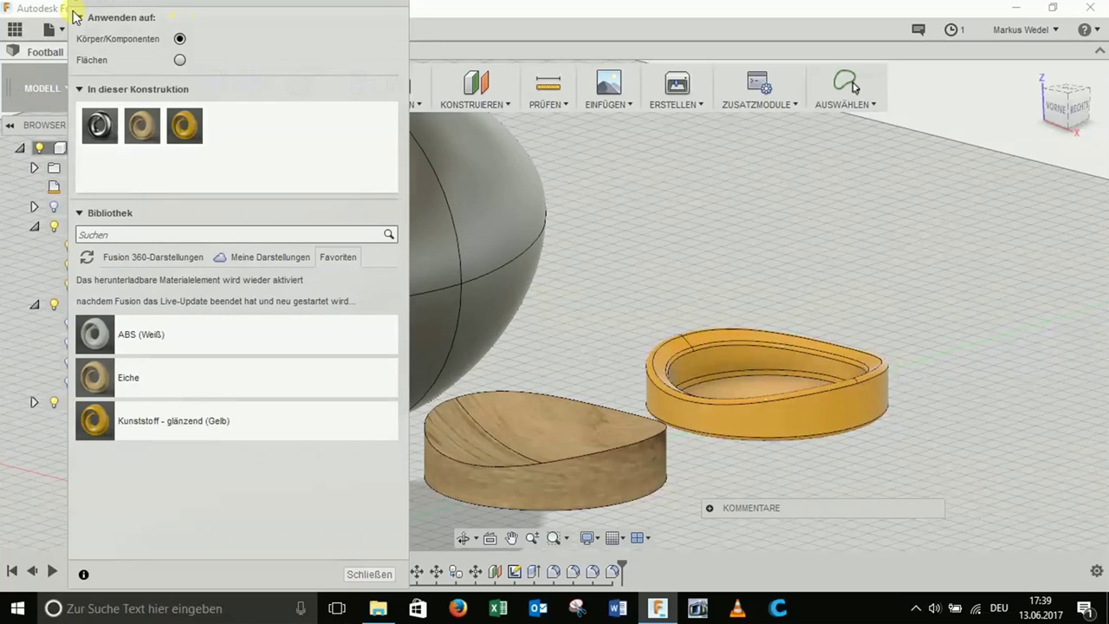
click(366, 574)
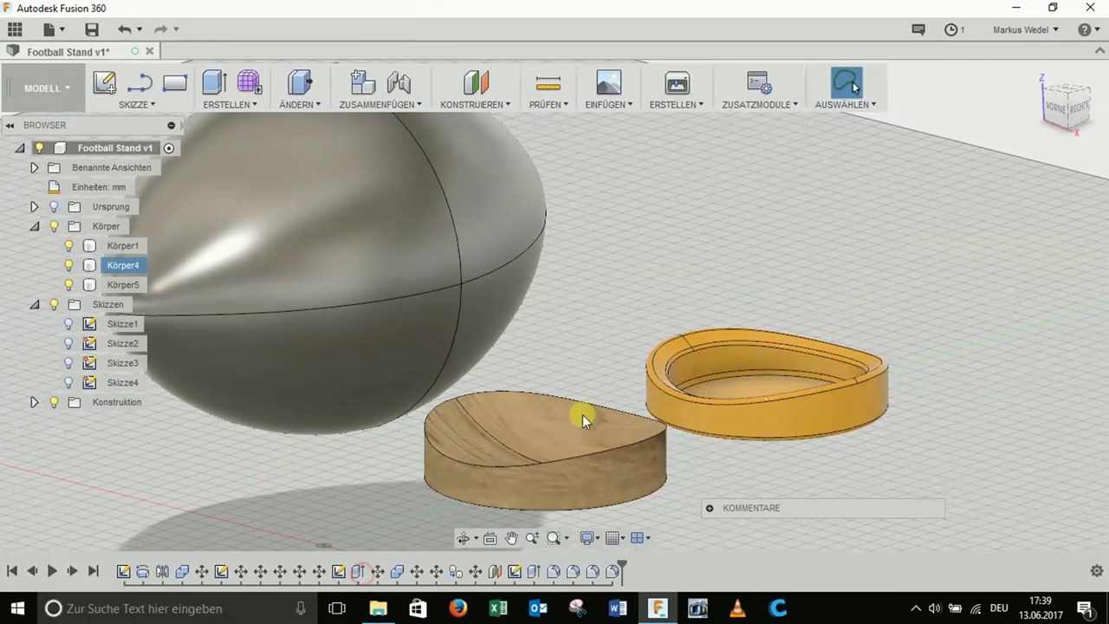
- Return to the home view, hide the football Körper1, and zoom in on the stand and ring
click(1032, 75)
click(496, 263)
ctrl+click(497, 263)
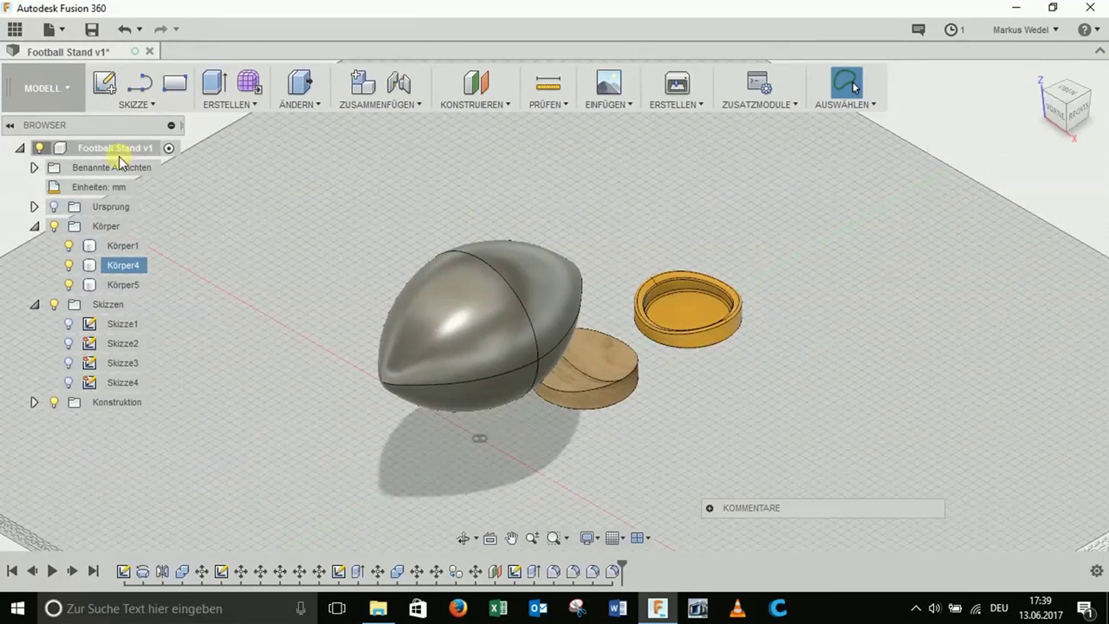
click(93, 245)
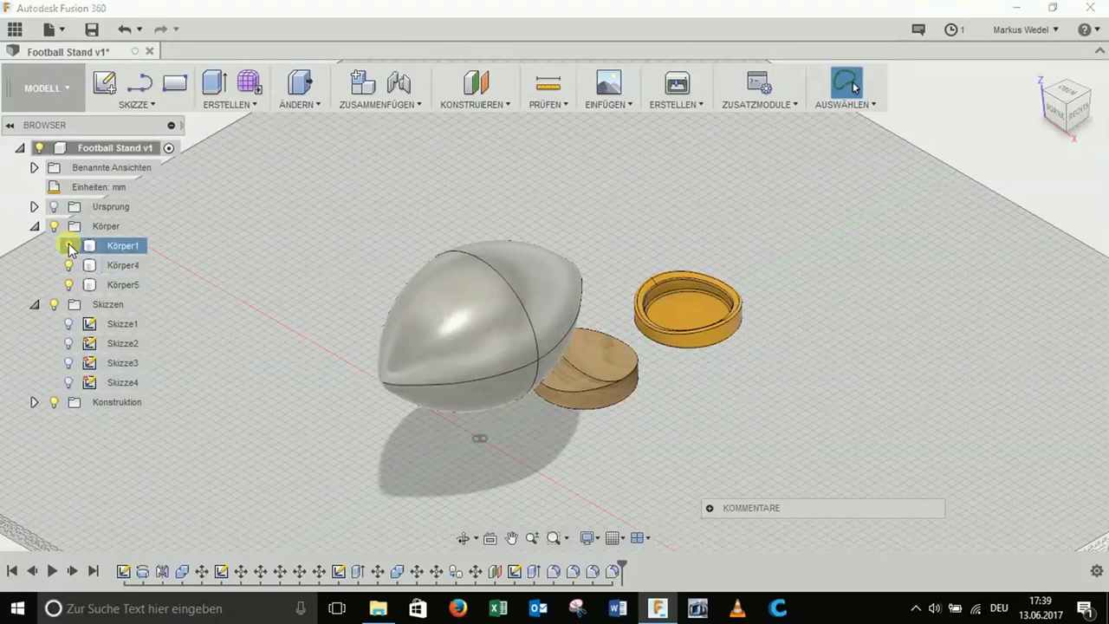
click(69, 246)
scroll(595, 298, up, 3)
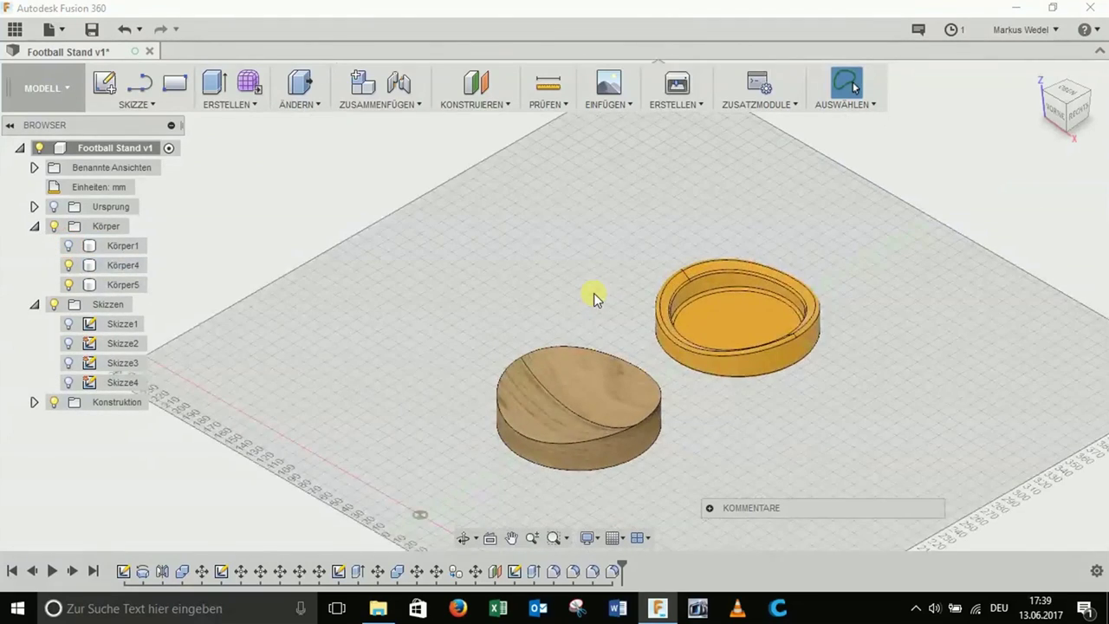
scroll(723, 376, up, 3)
scroll(722, 376, up, 2)
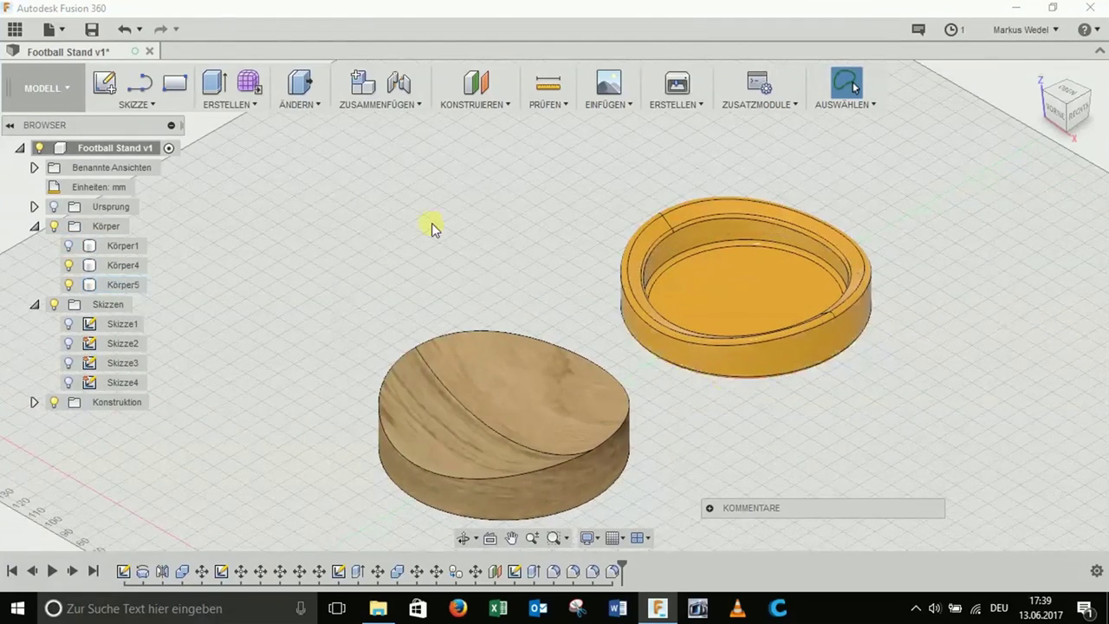